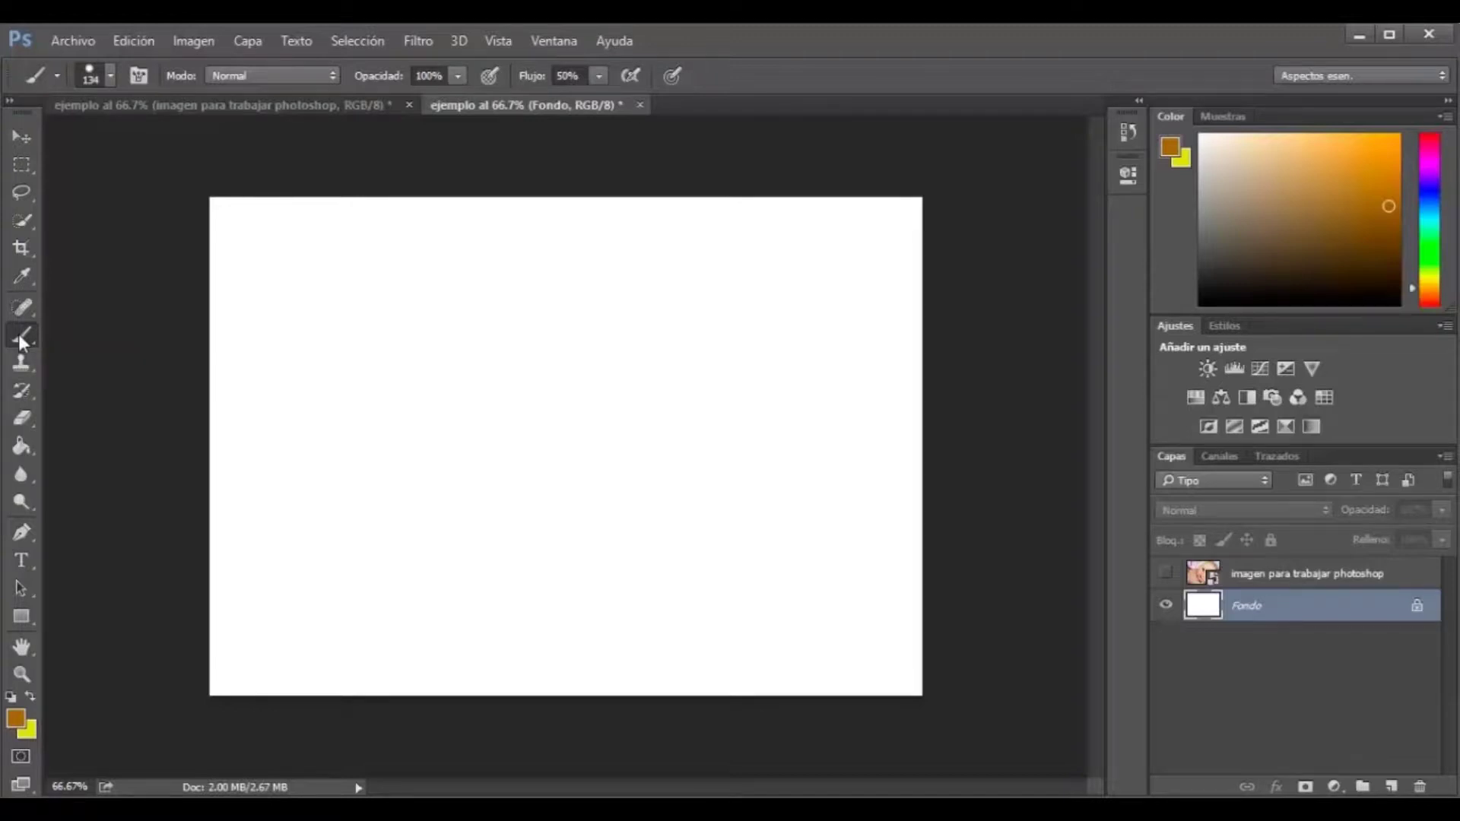
- Keep the regular Brush tool and review its size and hardness settings
right_click(20, 337)
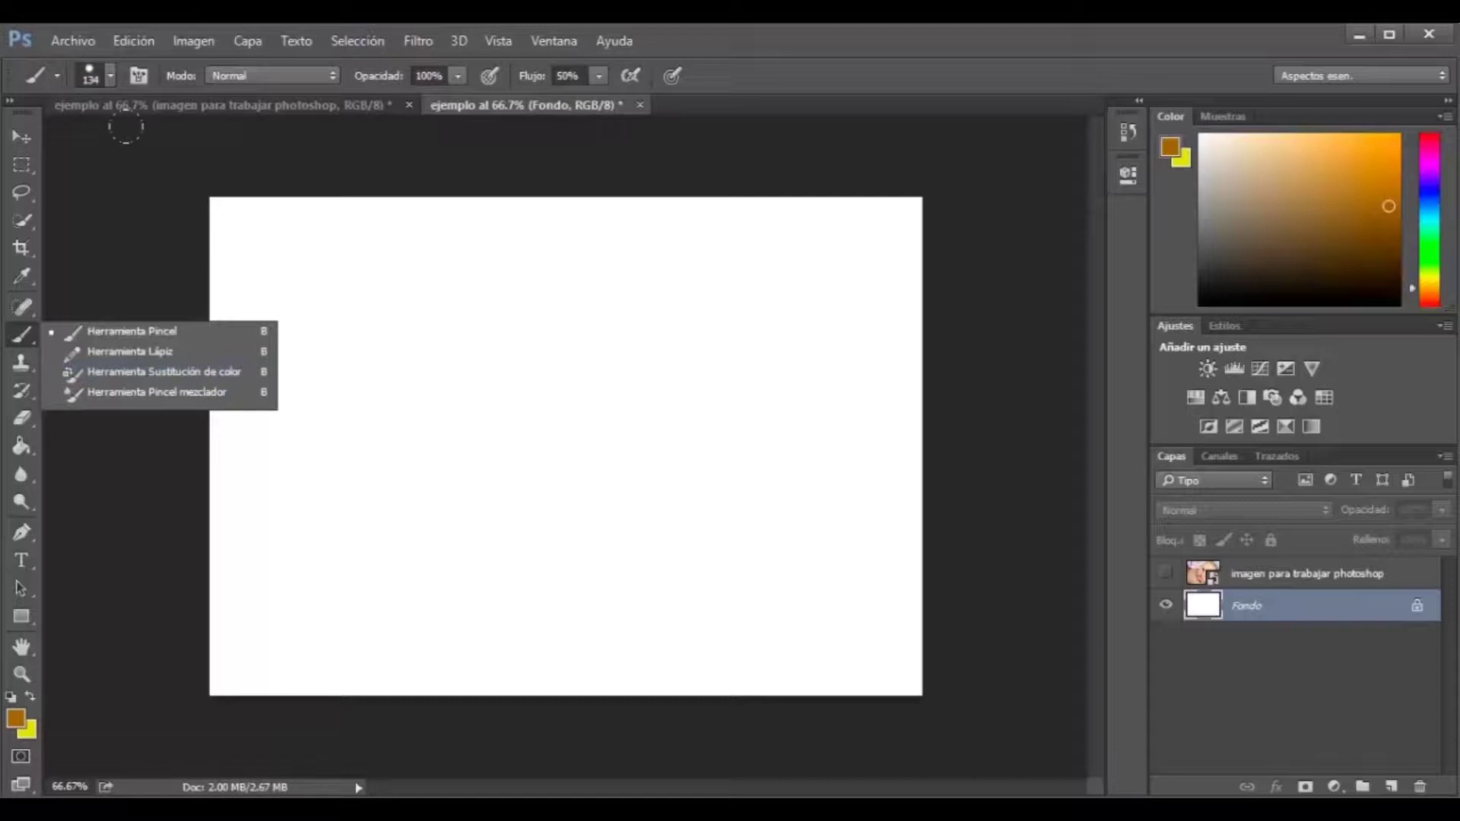
left_click(135, 330)
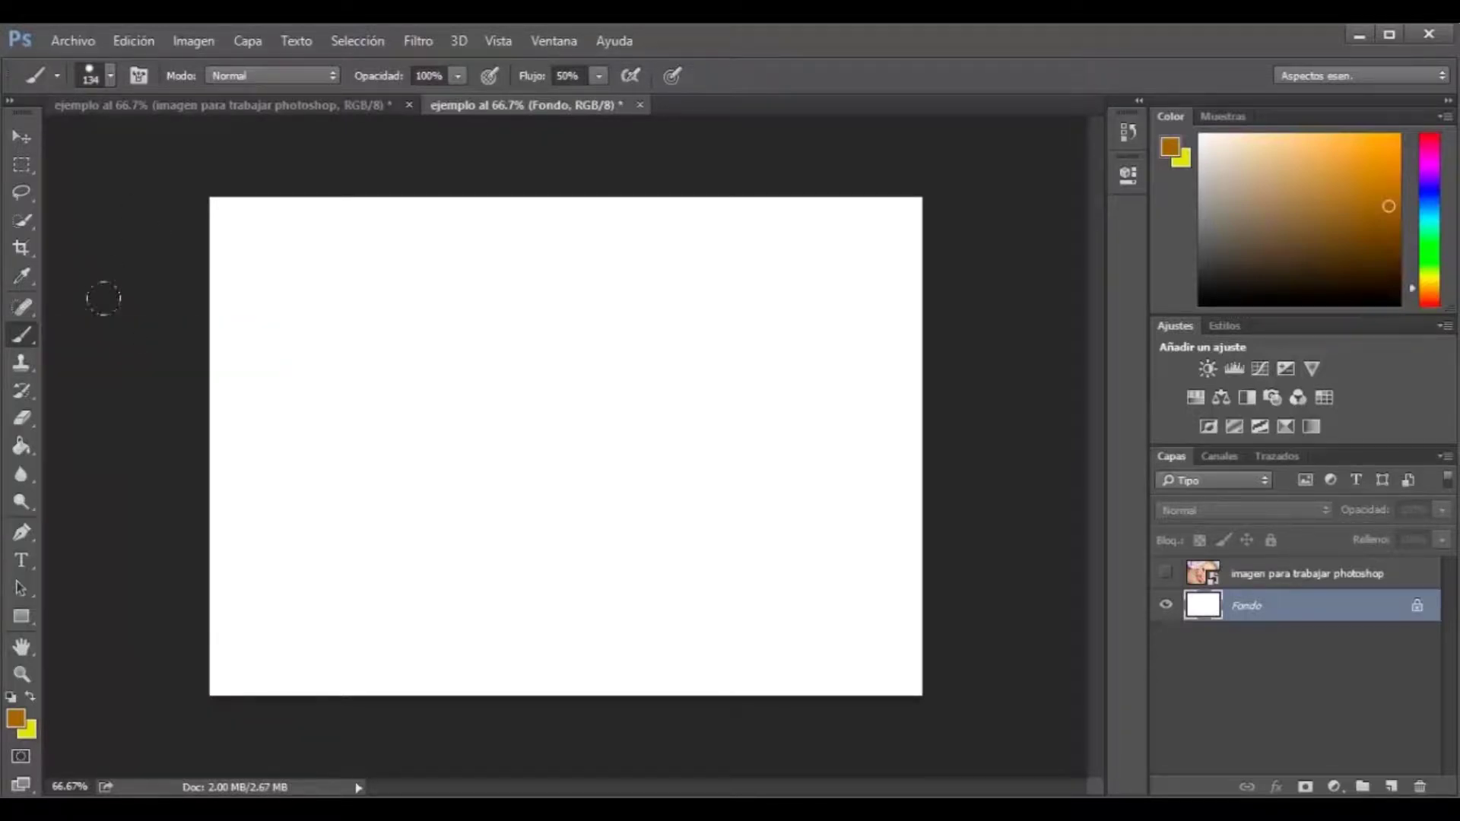
left_click(112, 75)
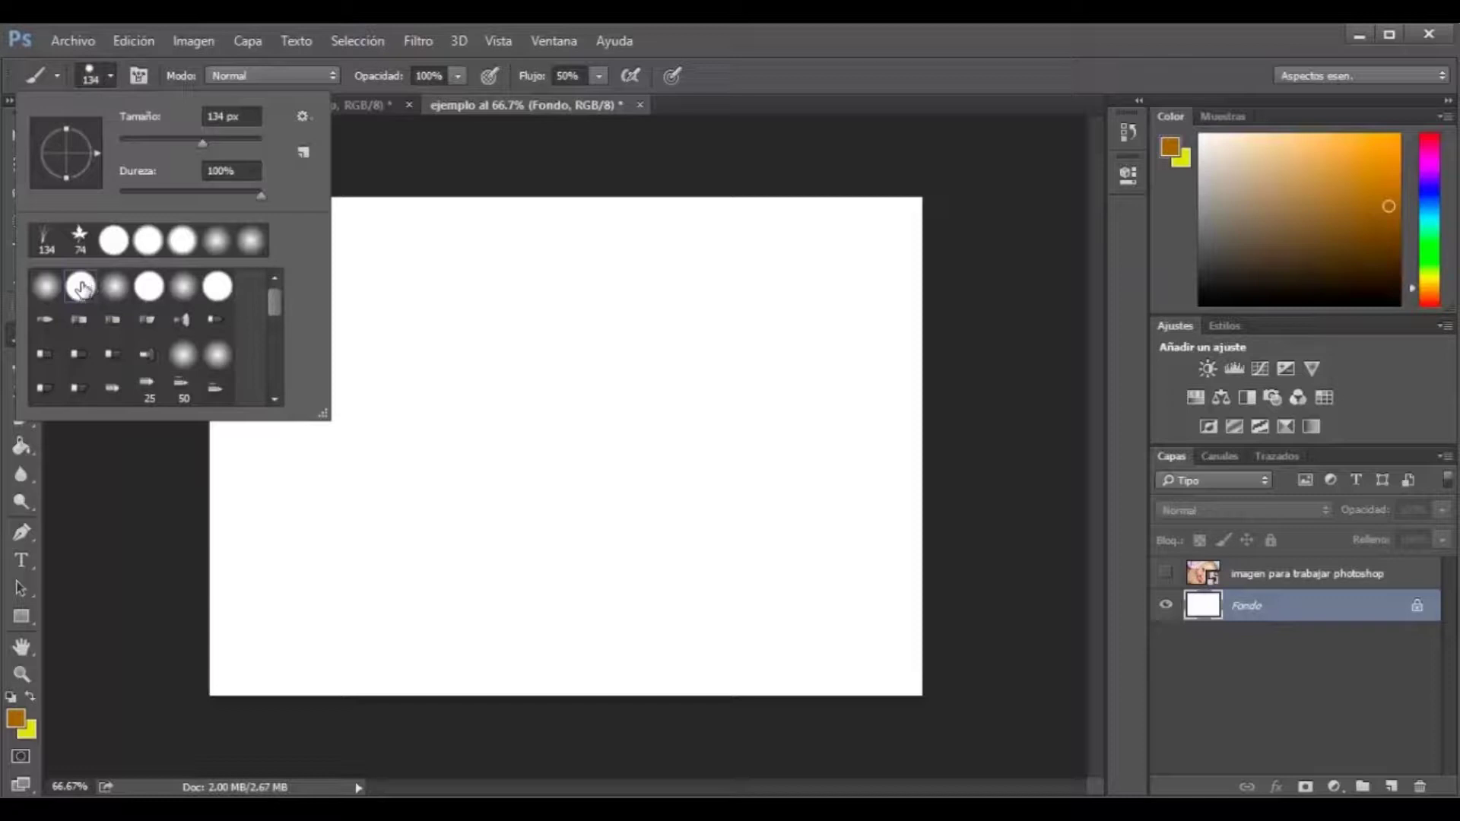
left_click(406, 133)
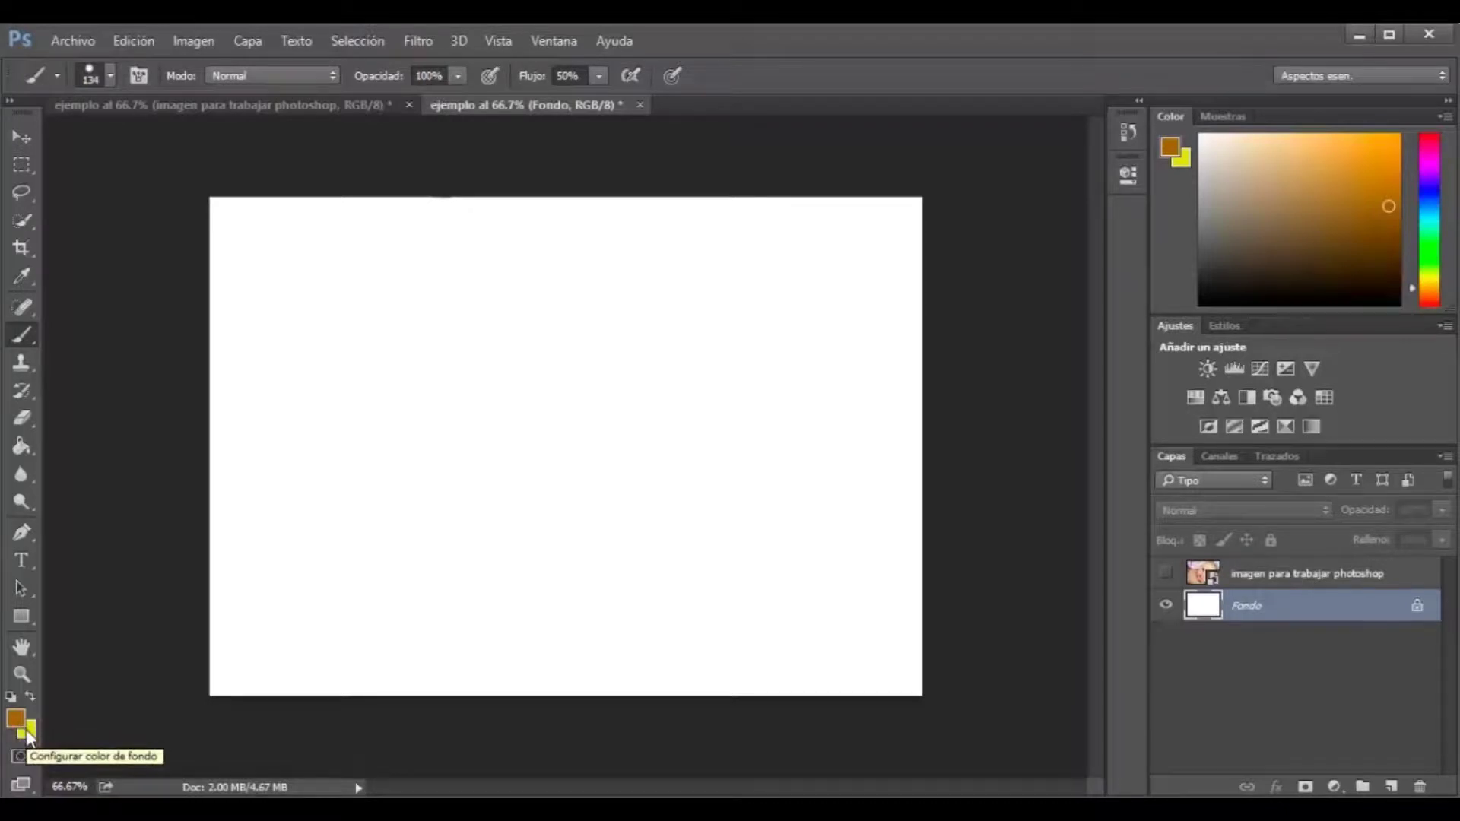
- Leave the foreground brown and set the background colour to dark green 35720c
left_click(17, 721)
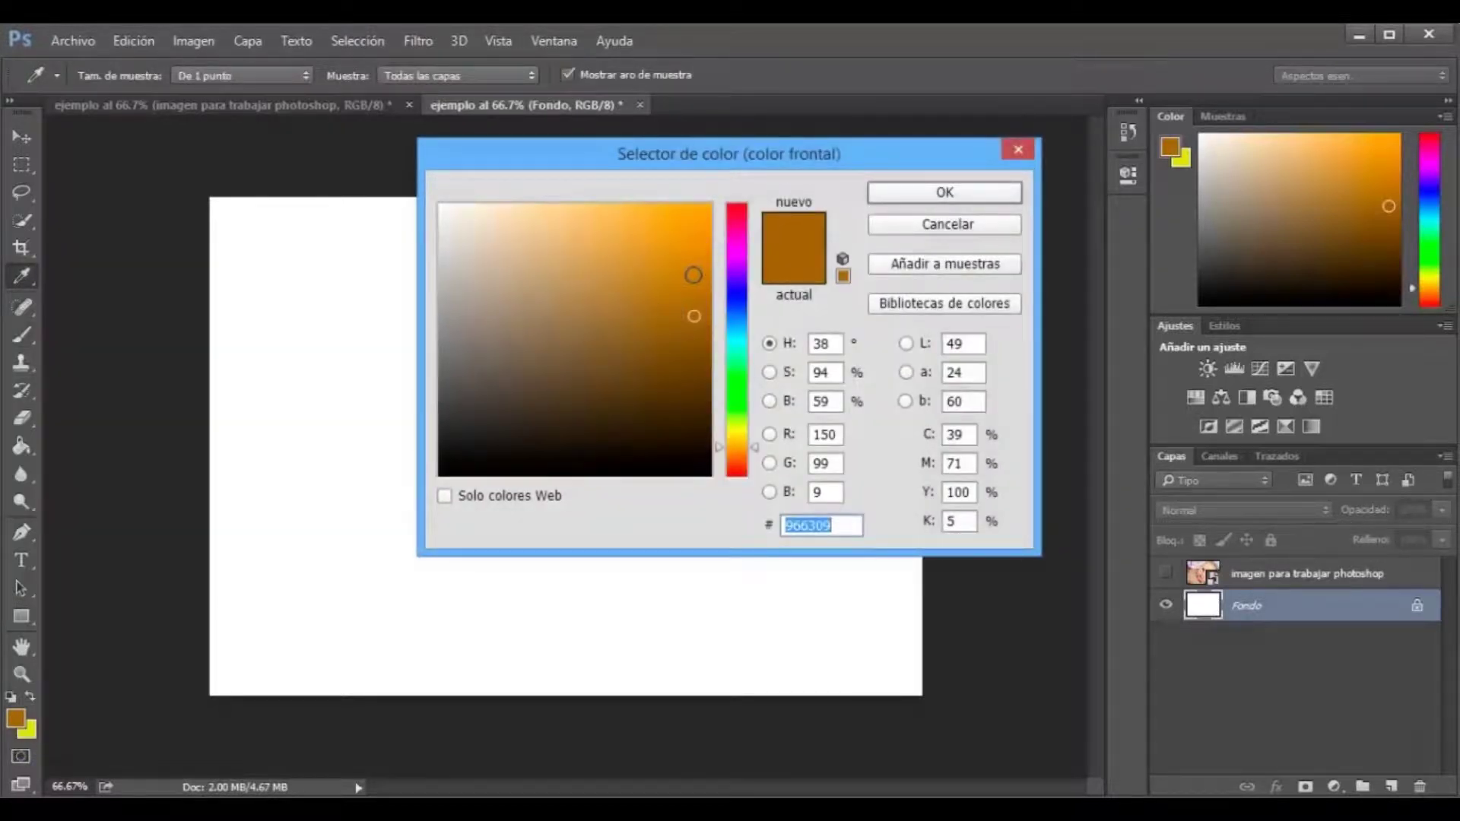
left_click(939, 197)
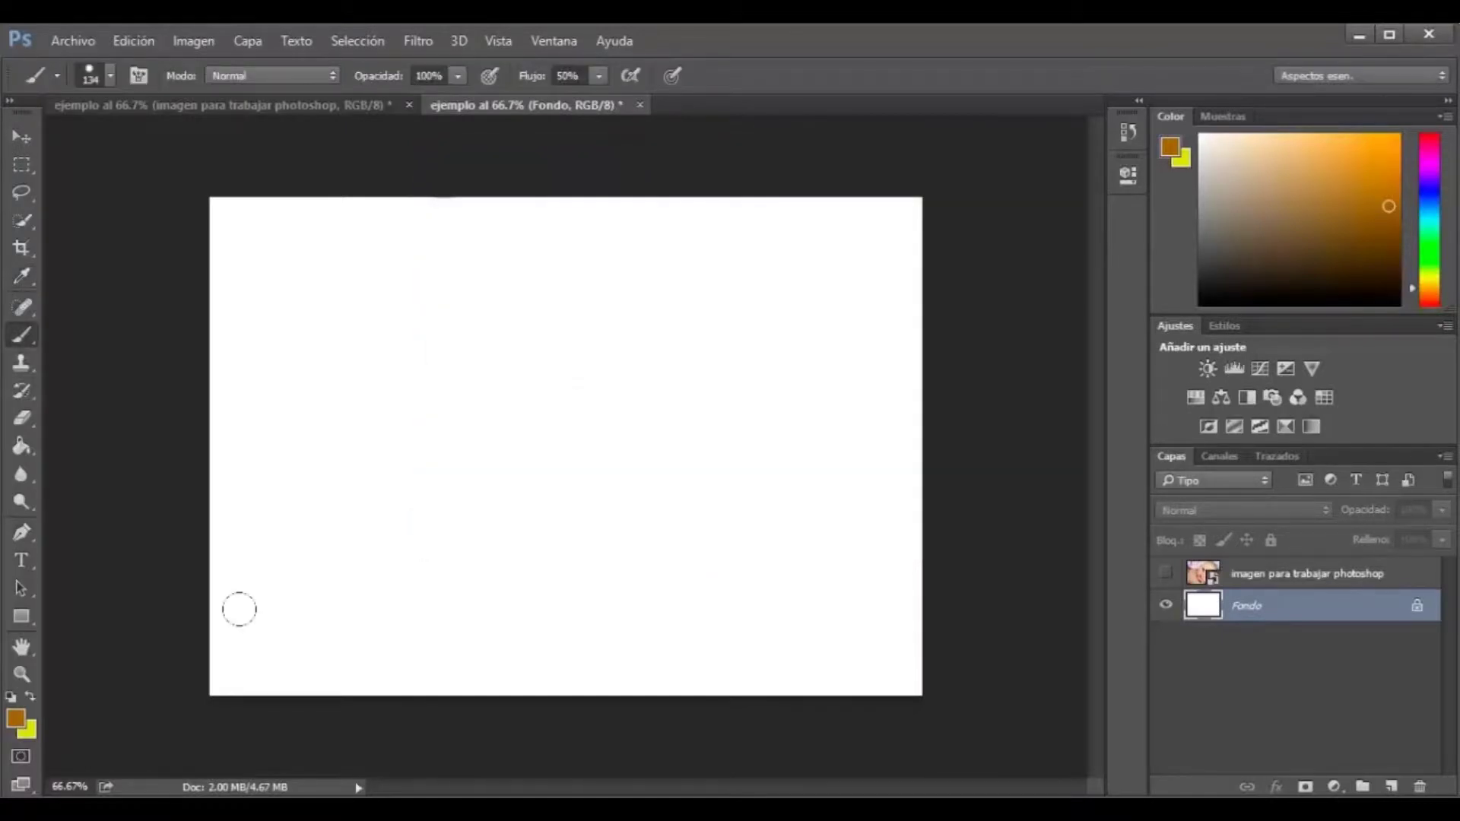
left_click(34, 732)
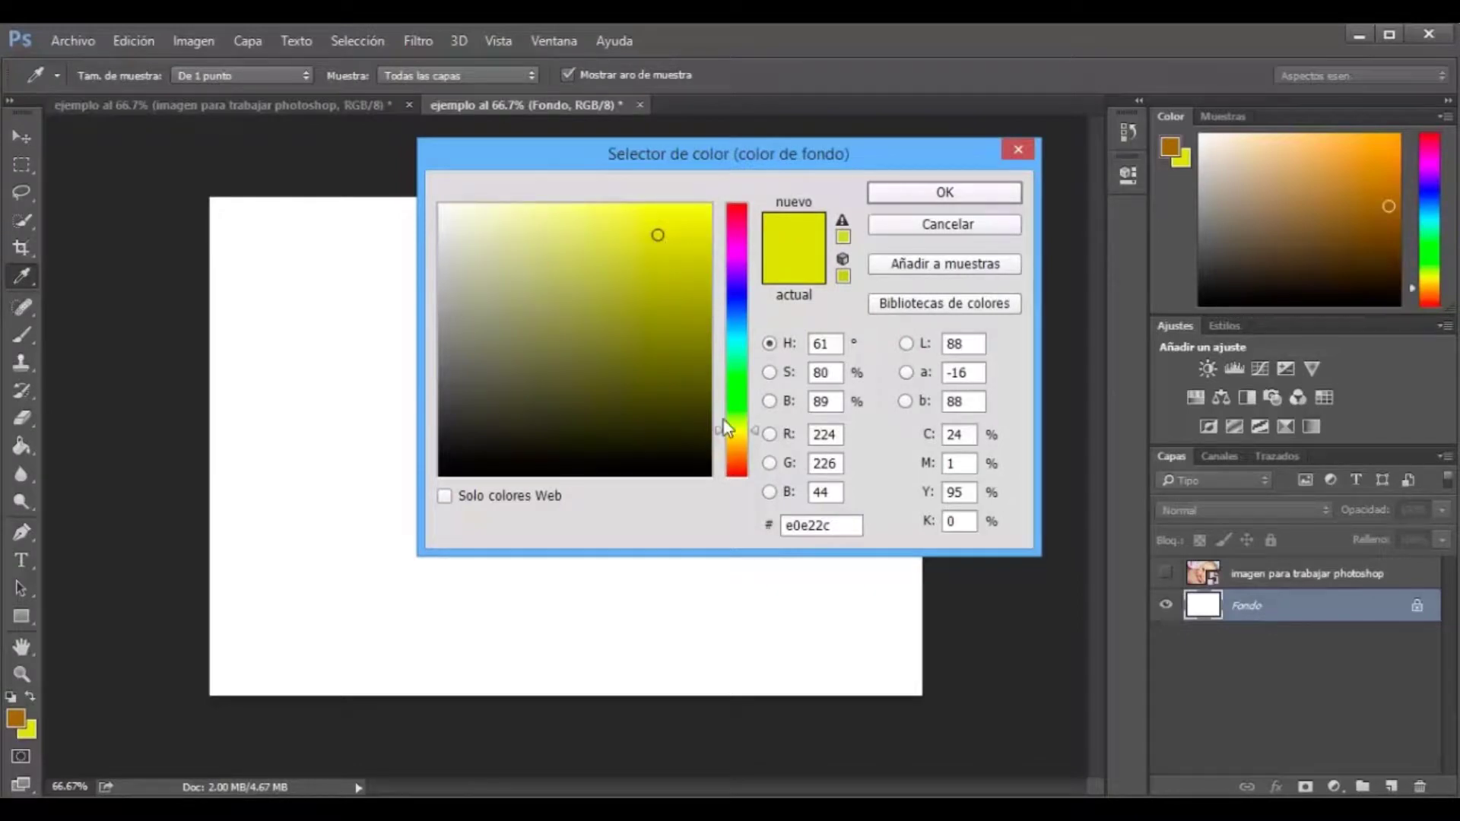
mouse_move(719, 427)
left_mouse_down()
mouse_move(723, 313)
mouse_move(722, 430)
mouse_move(722, 403)
left_mouse_up()
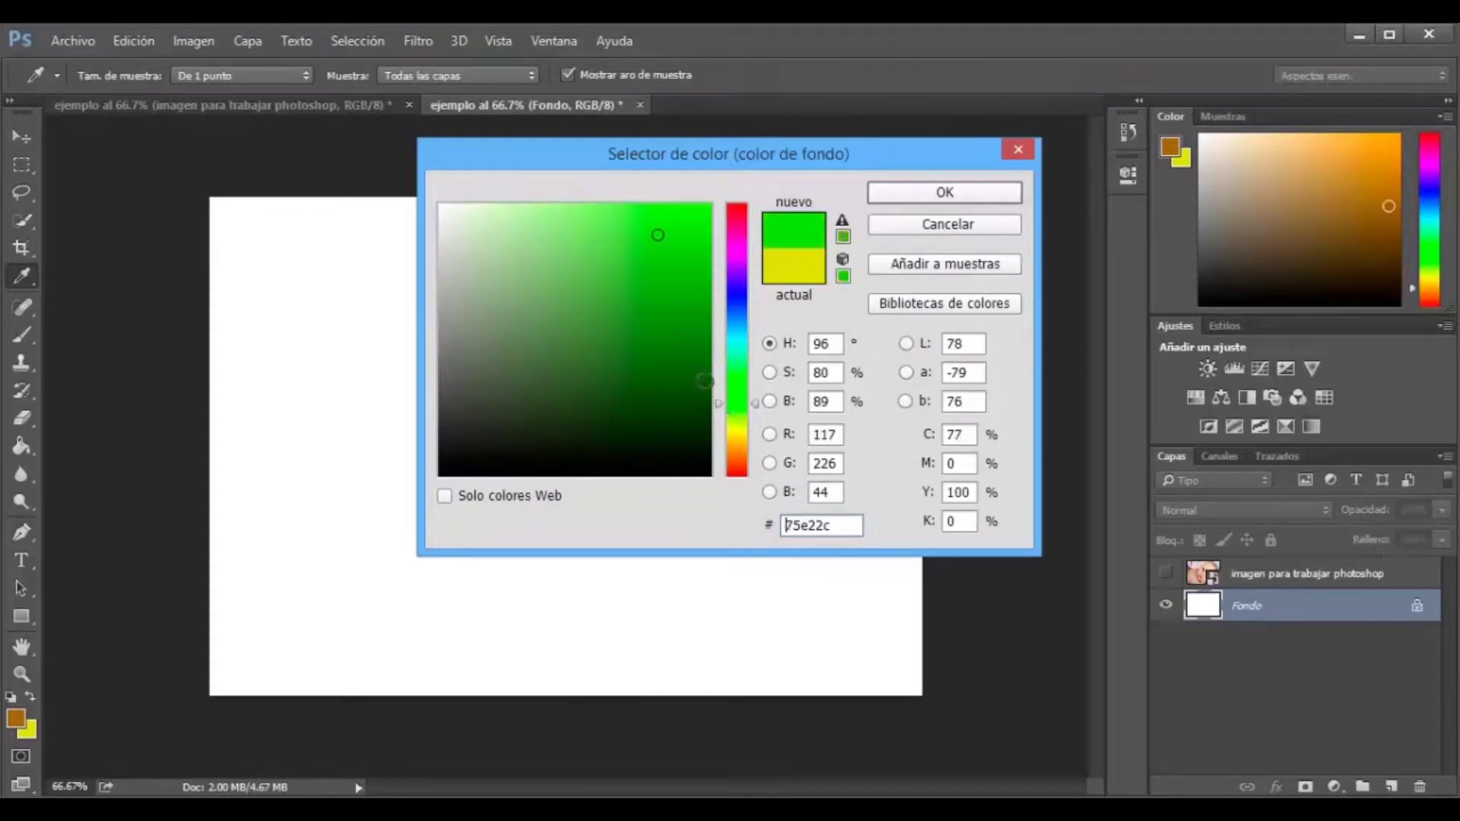
left_click(684, 355)
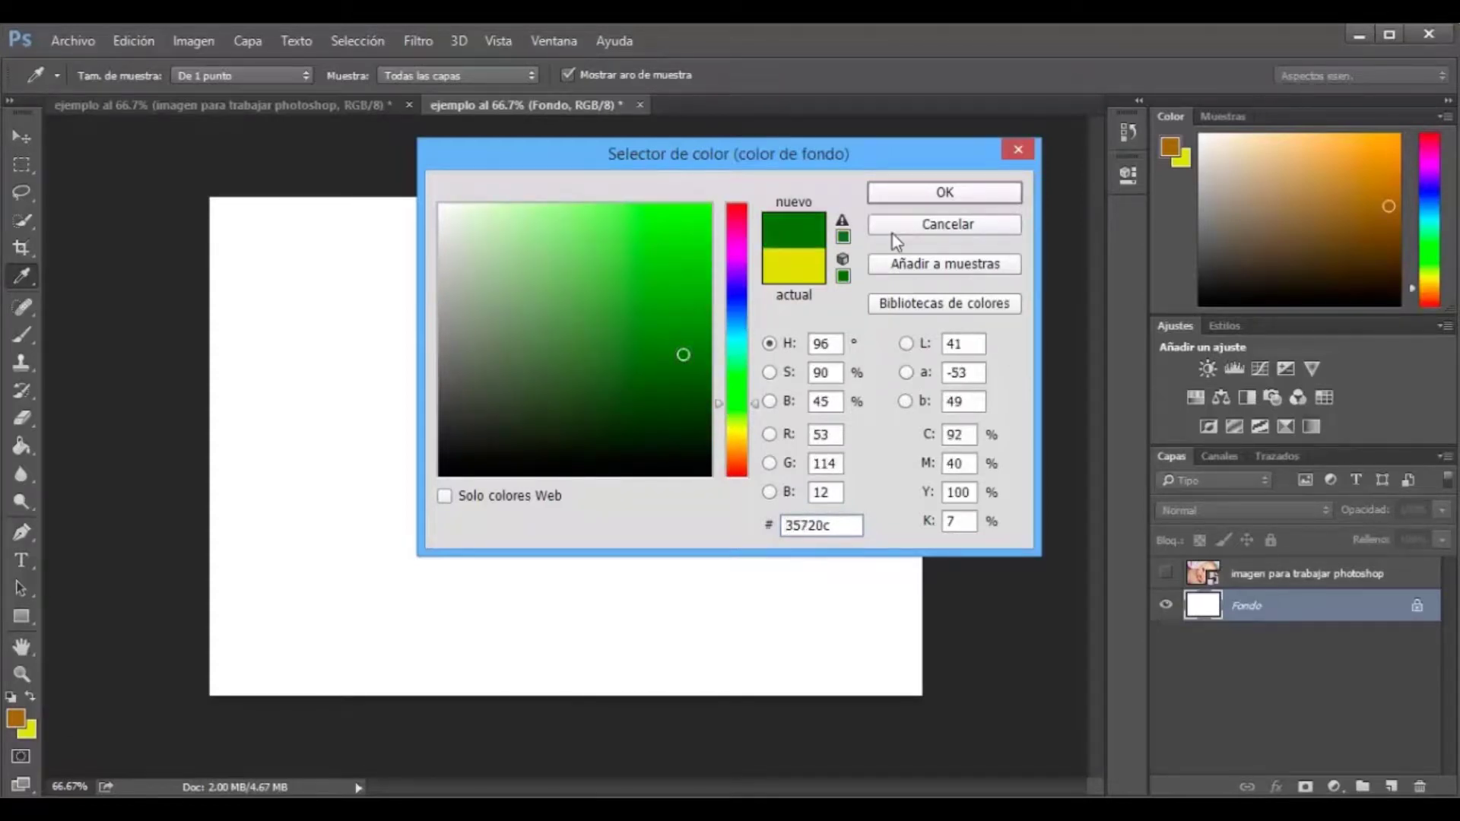
left_click(943, 192)
key("b")
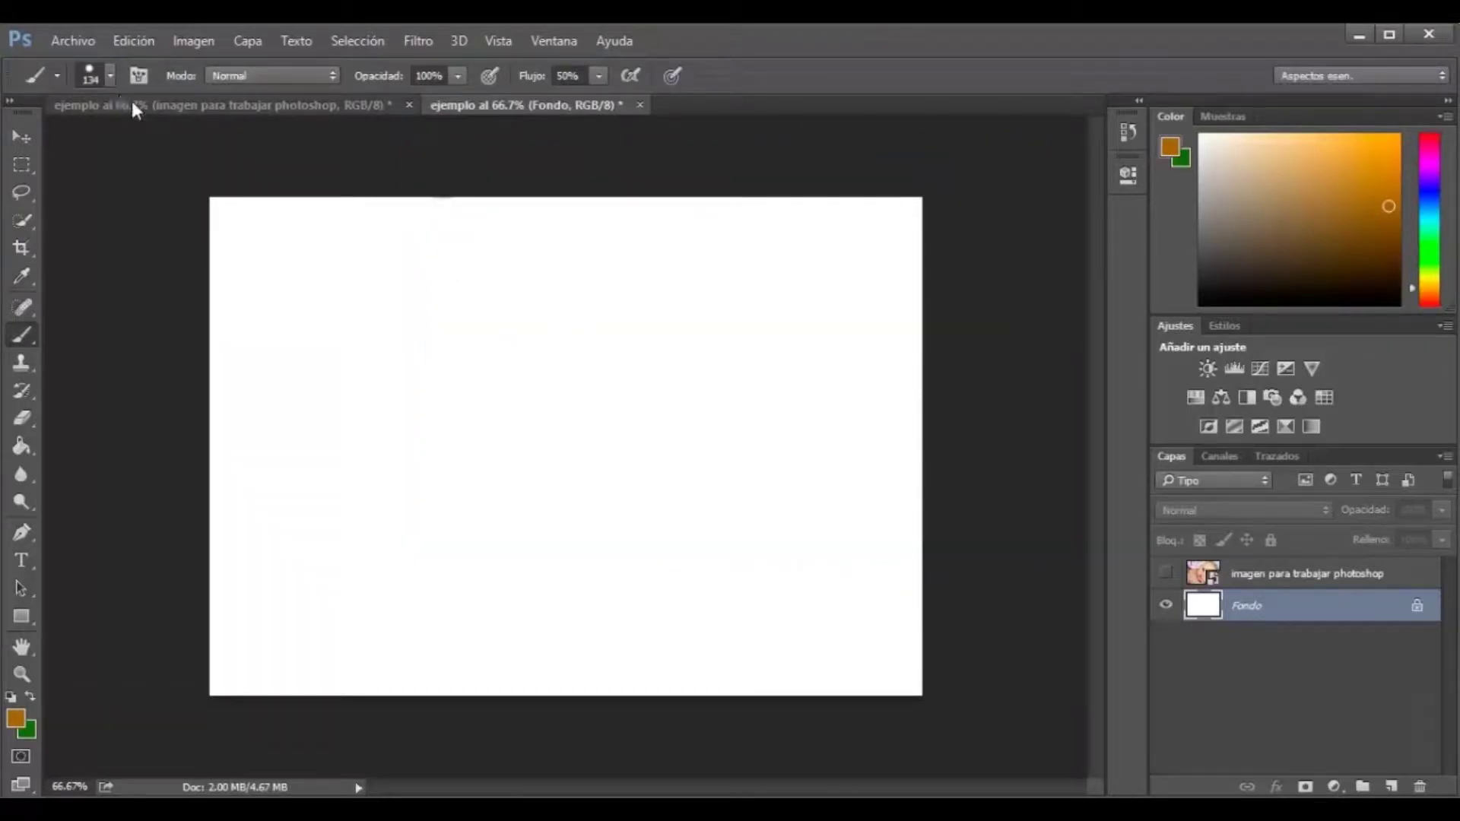
- Dab two paint spots and scribble a large brown blob across the canvas centre
left_click(274, 244)
left_click(423, 369)
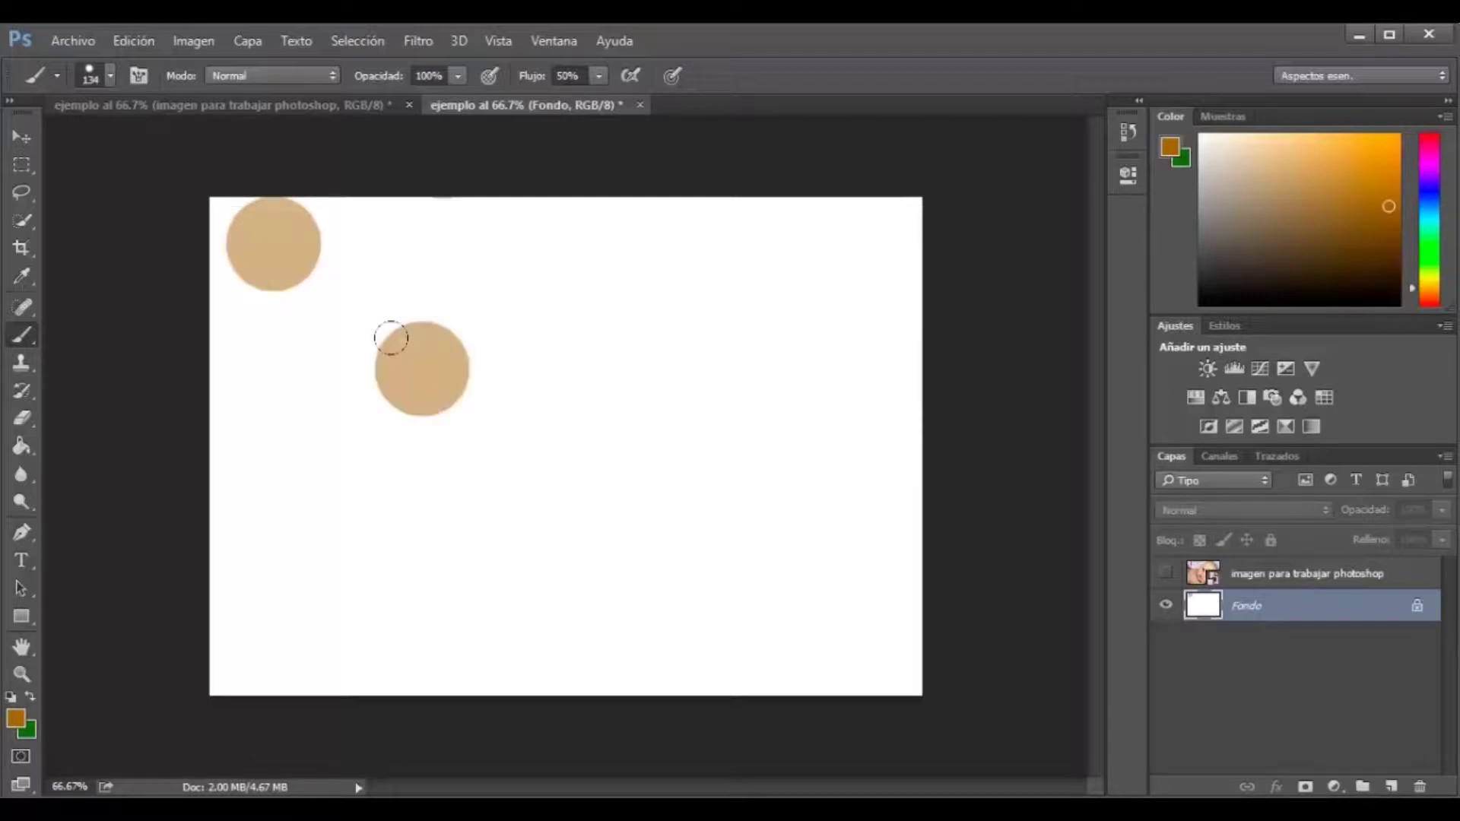
left_click_drag(553, 361, 487, 487)
left_click_drag(441, 549, 581, 432)
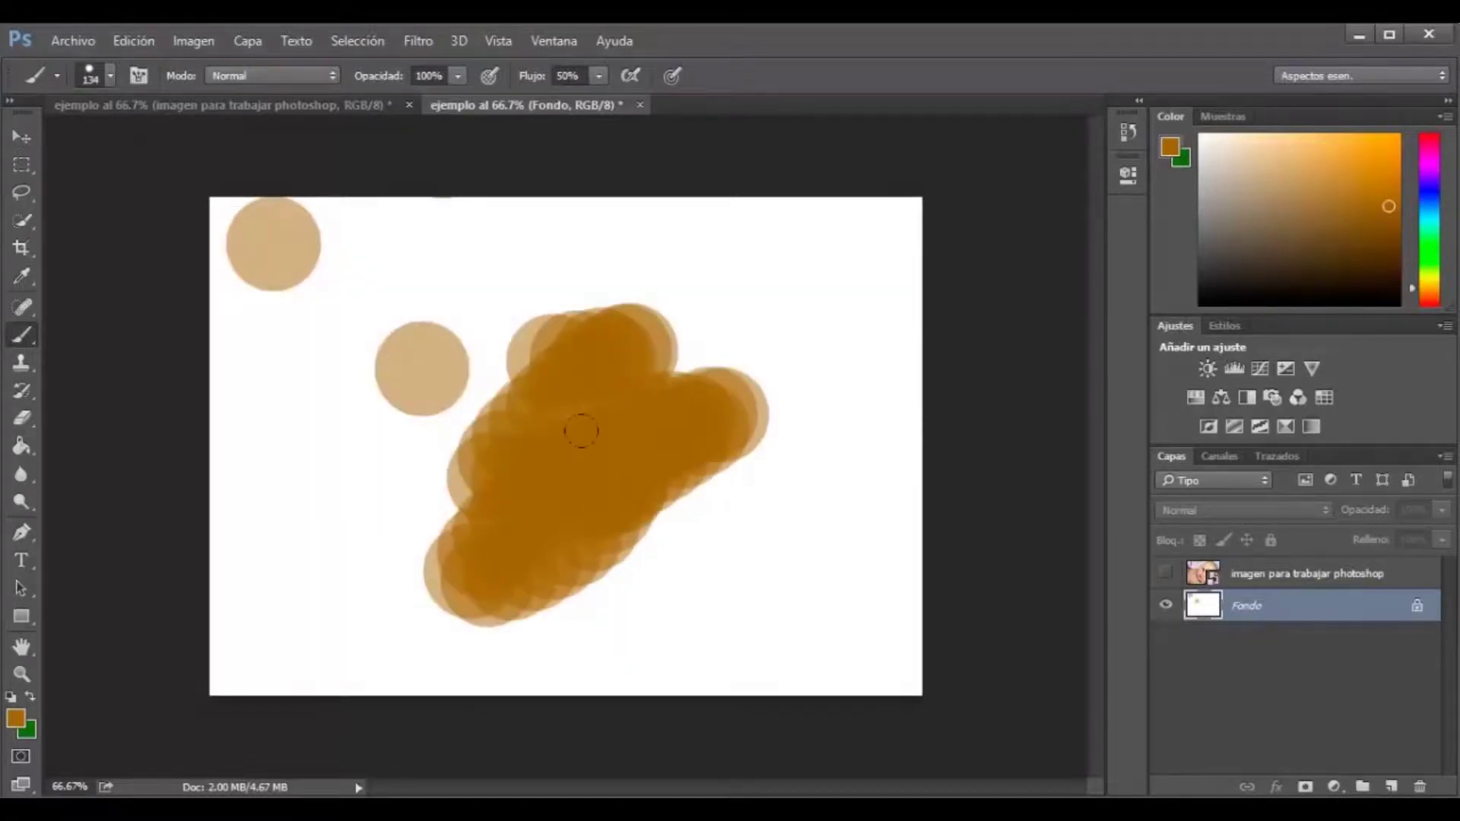
mouse_move(573, 495)
left_mouse_down()
mouse_move(670, 463)
mouse_move(607, 520)
left_mouse_up()
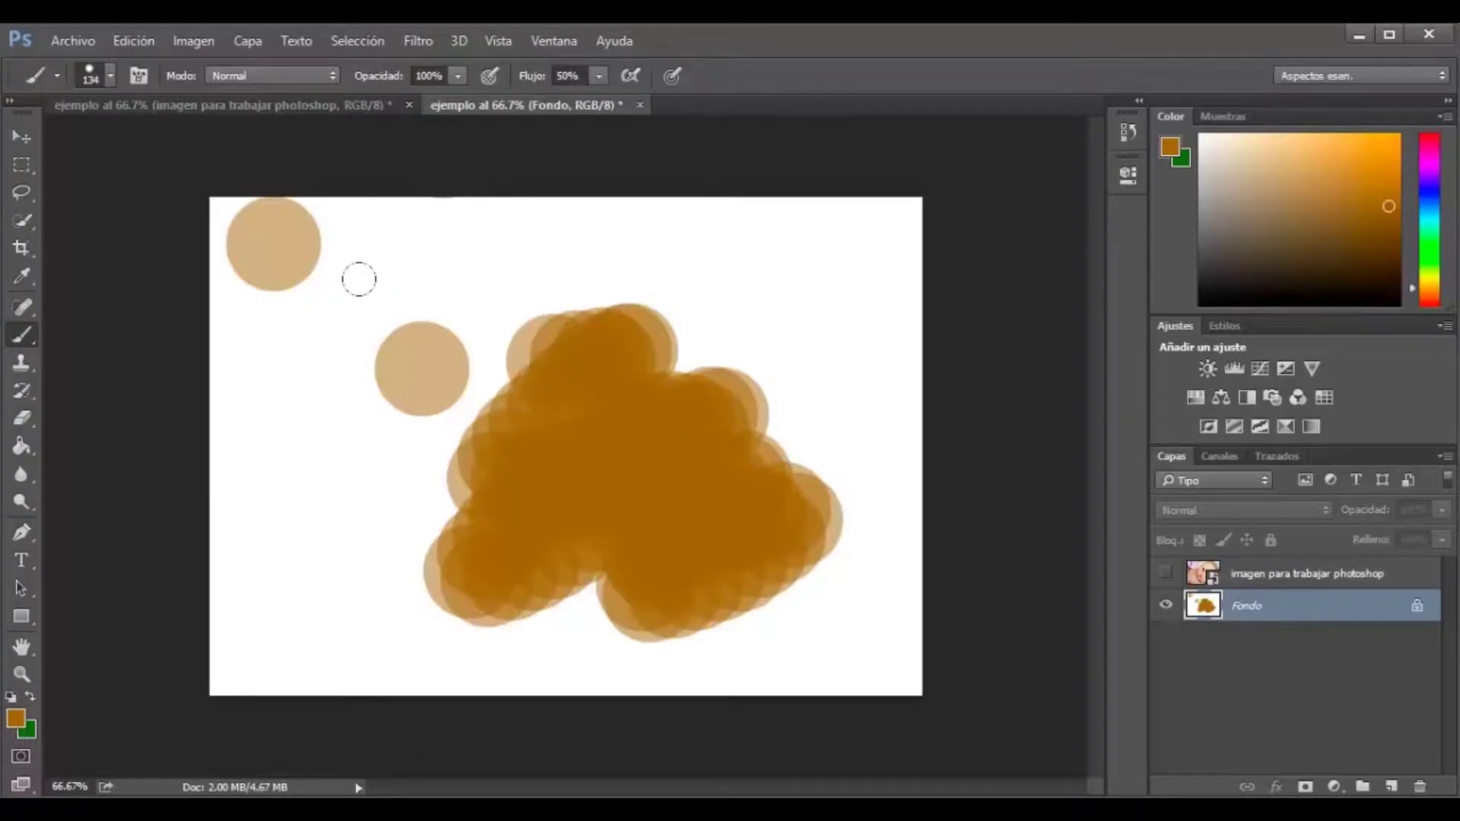
left_click(112, 77)
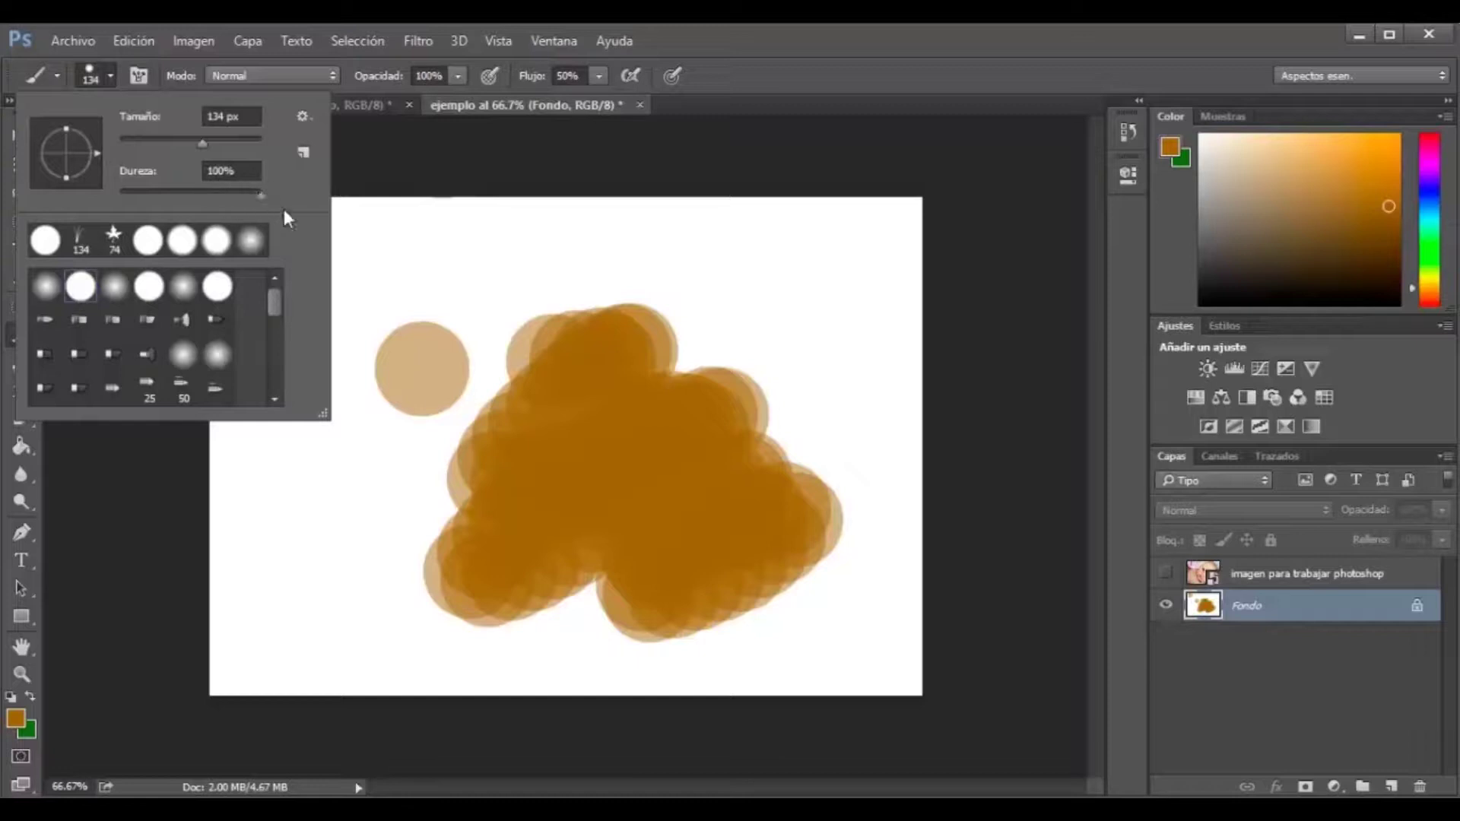
- Add more brown strokes, soften the brush edge, and paint soft strokes around the canvas
left_click(464, 281)
left_click_drag(449, 255, 358, 471)
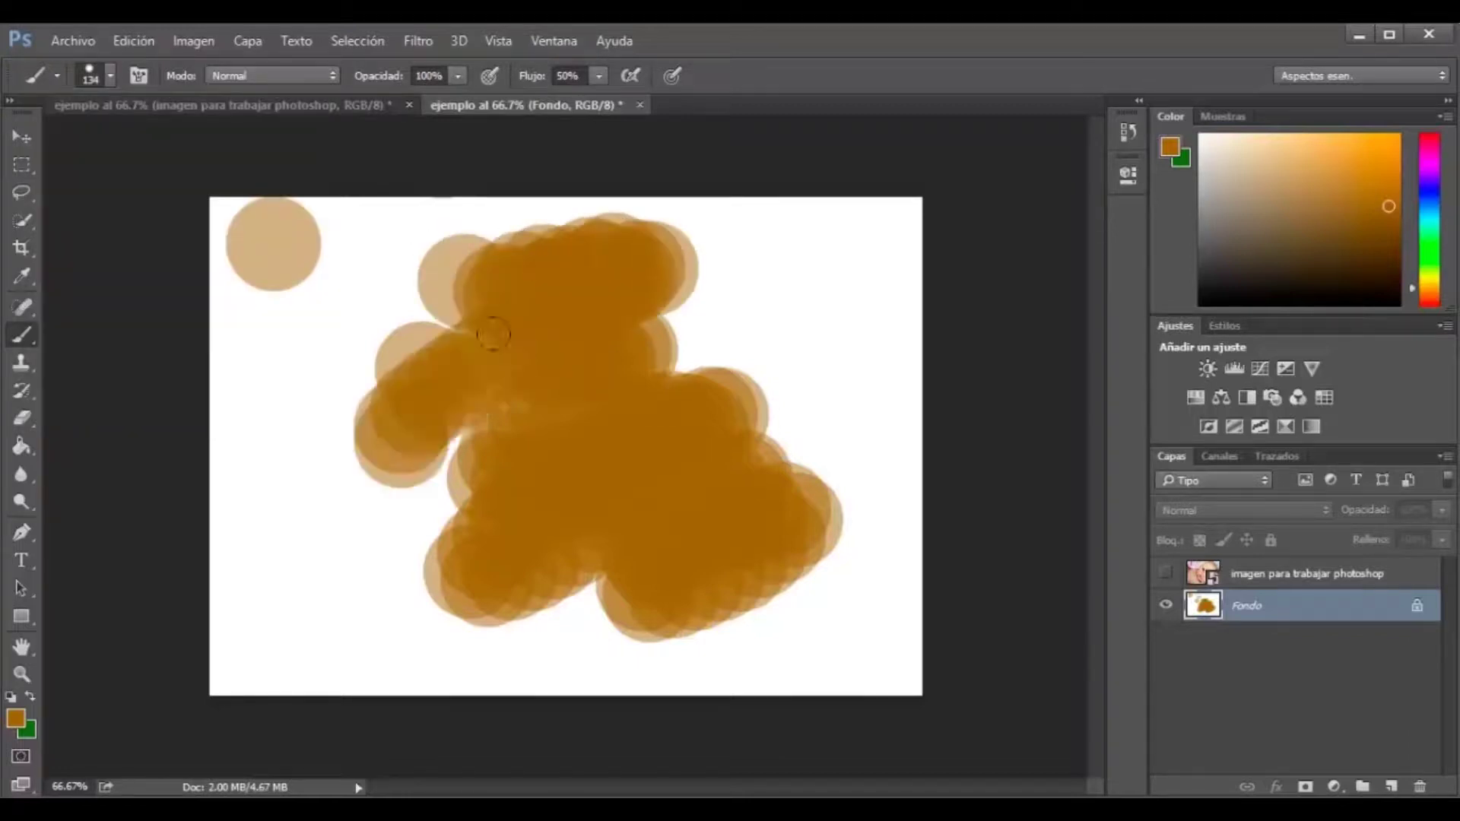
left_click(110, 76)
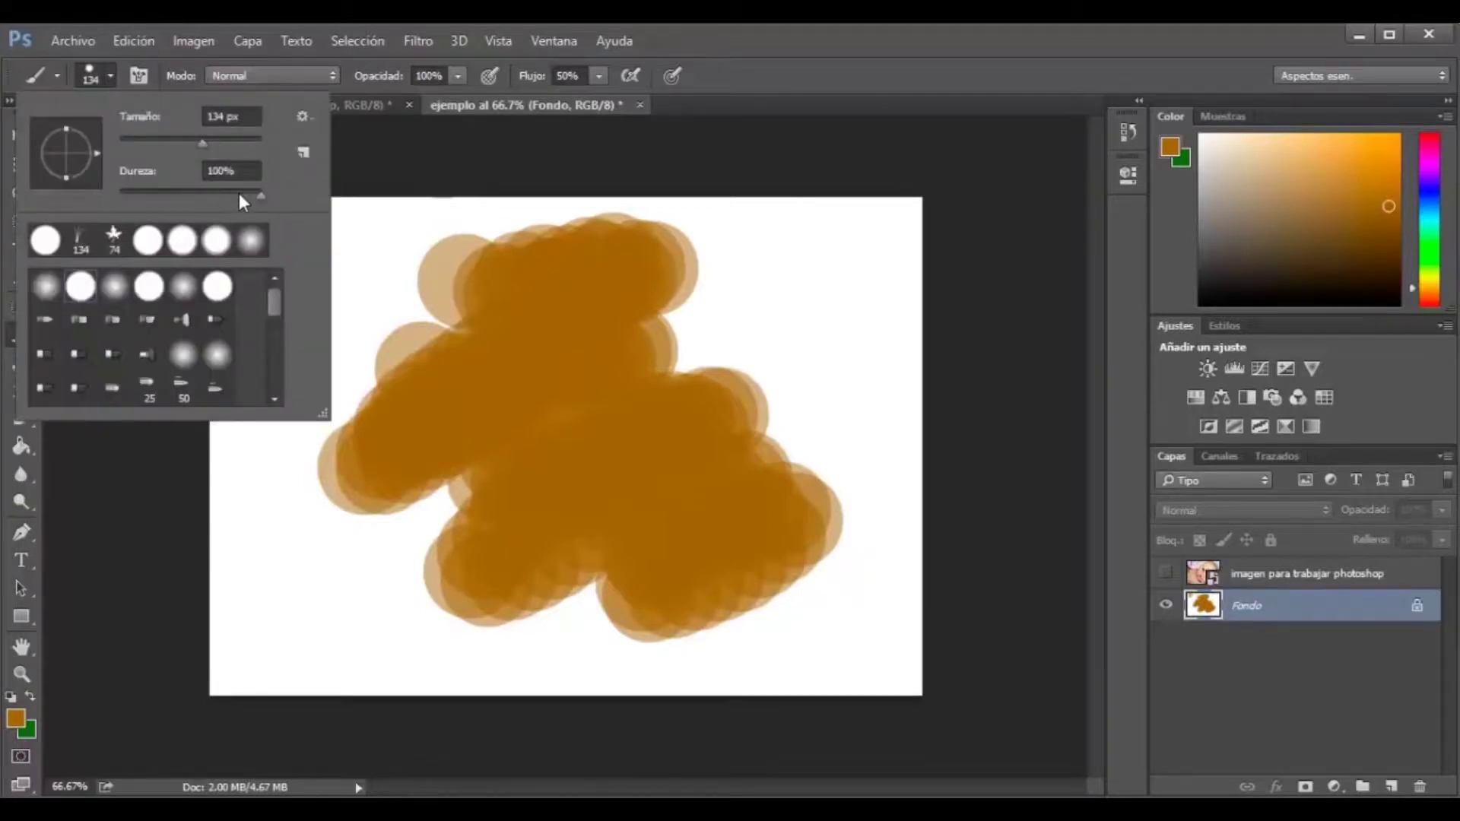
left_click_drag(259, 194, 181, 194)
mouse_move(753, 277)
left_mouse_down()
mouse_move(805, 366)
mouse_move(787, 449)
left_mouse_up()
left_click_drag(593, 662, 326, 590)
mouse_move(255, 403)
left_mouse_down()
mouse_move(294, 267)
mouse_move(353, 255)
left_mouse_up()
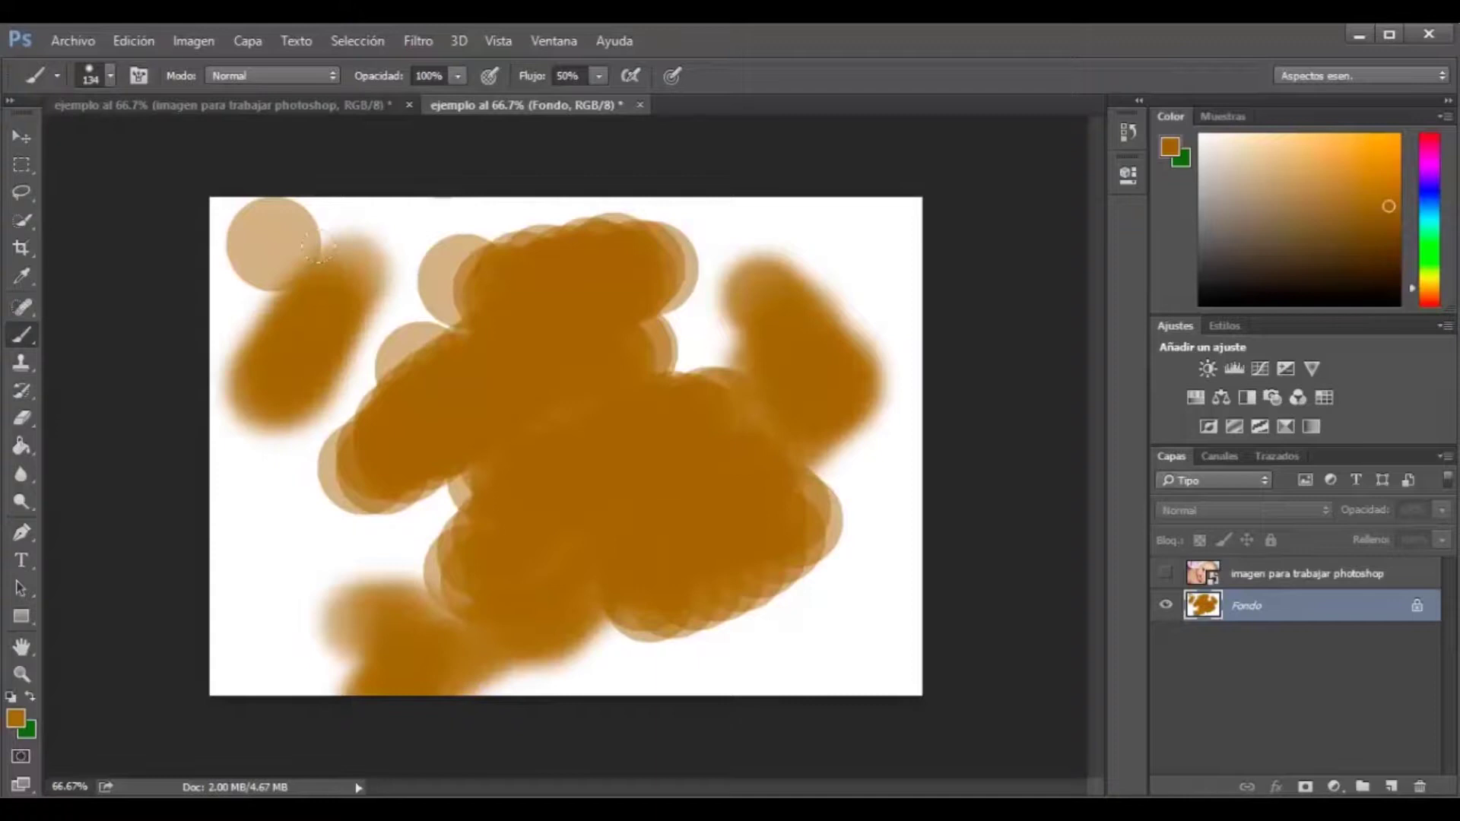
- Set the brush to about 48% hardness and 62 px, and paint a stroke linking the blobs
left_click(109, 76)
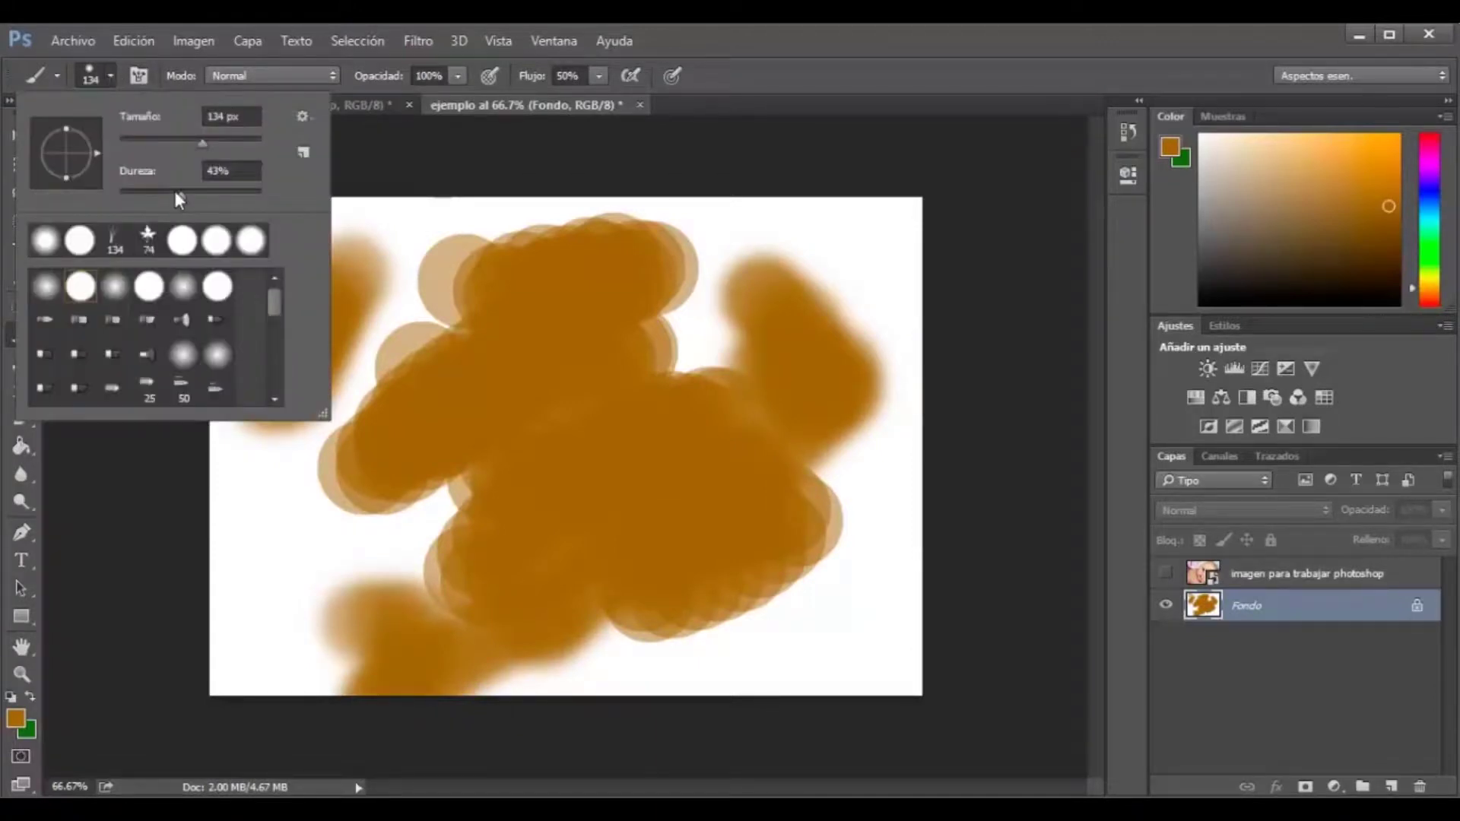
left_click_drag(176, 192, 180, 194)
left_click_drag(200, 145, 203, 143)
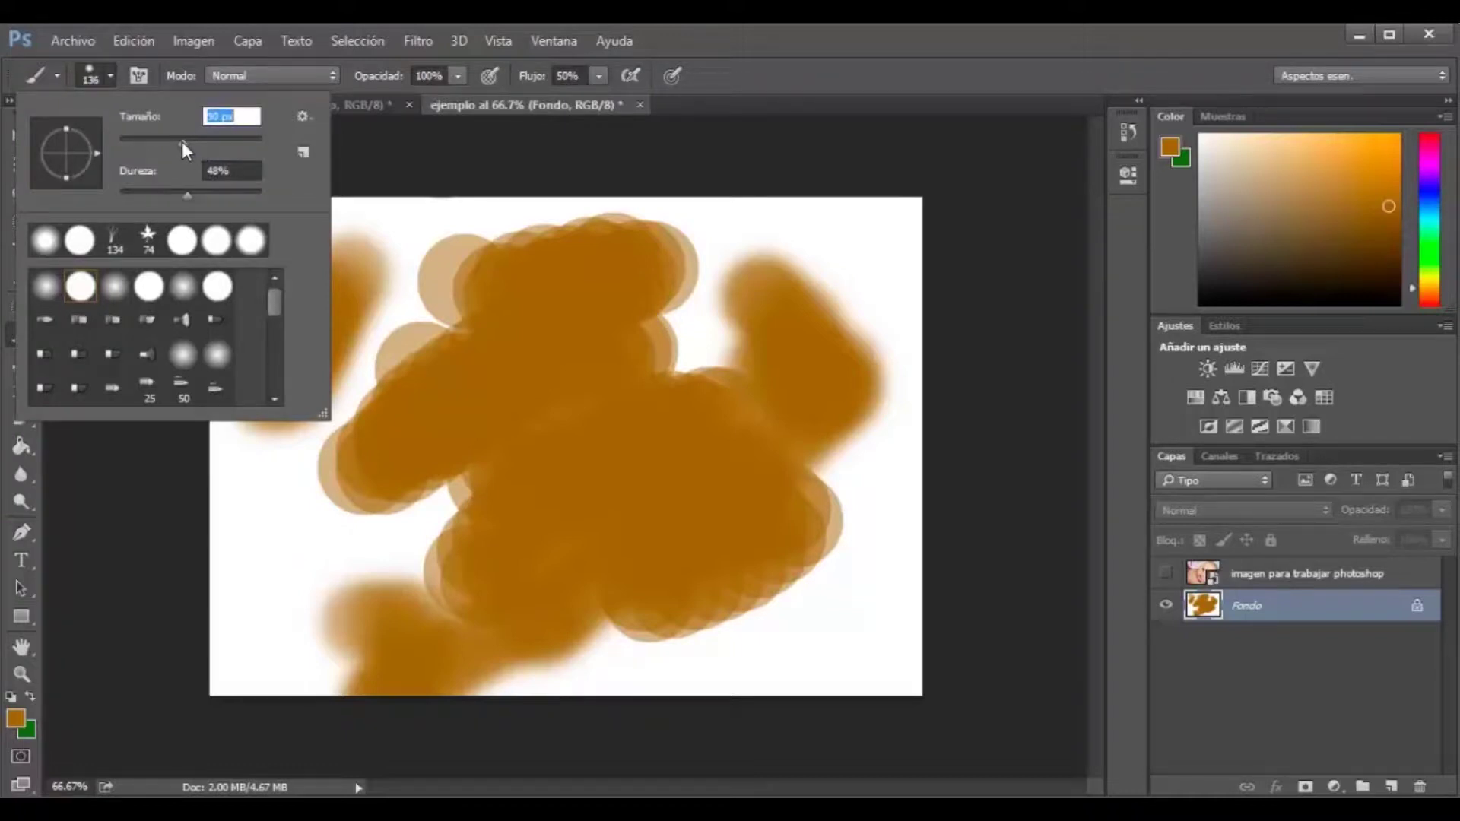
left_click_drag(173, 143, 162, 142)
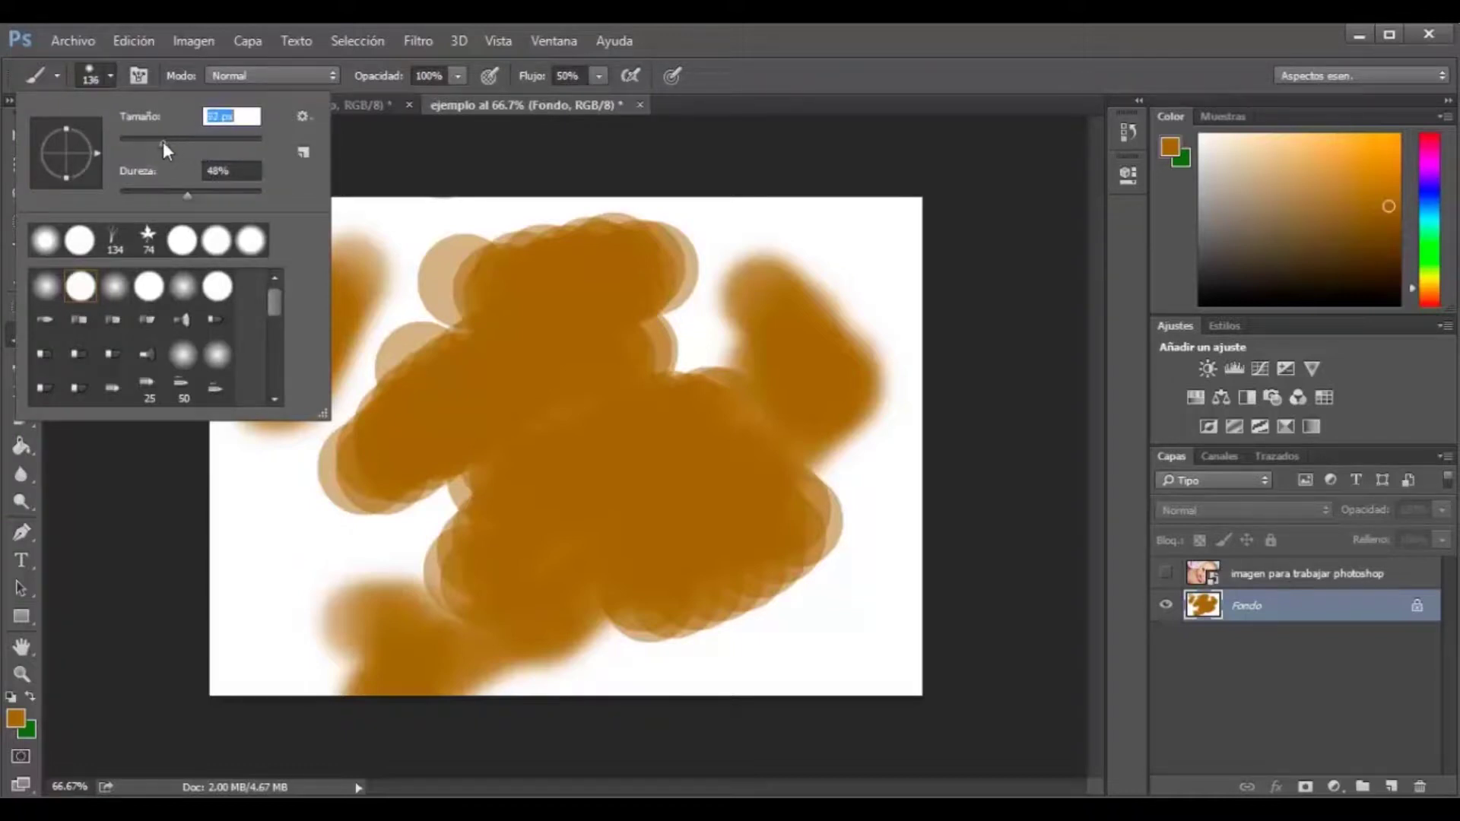
left_click(607, 352)
left_click_drag(639, 335, 730, 300)
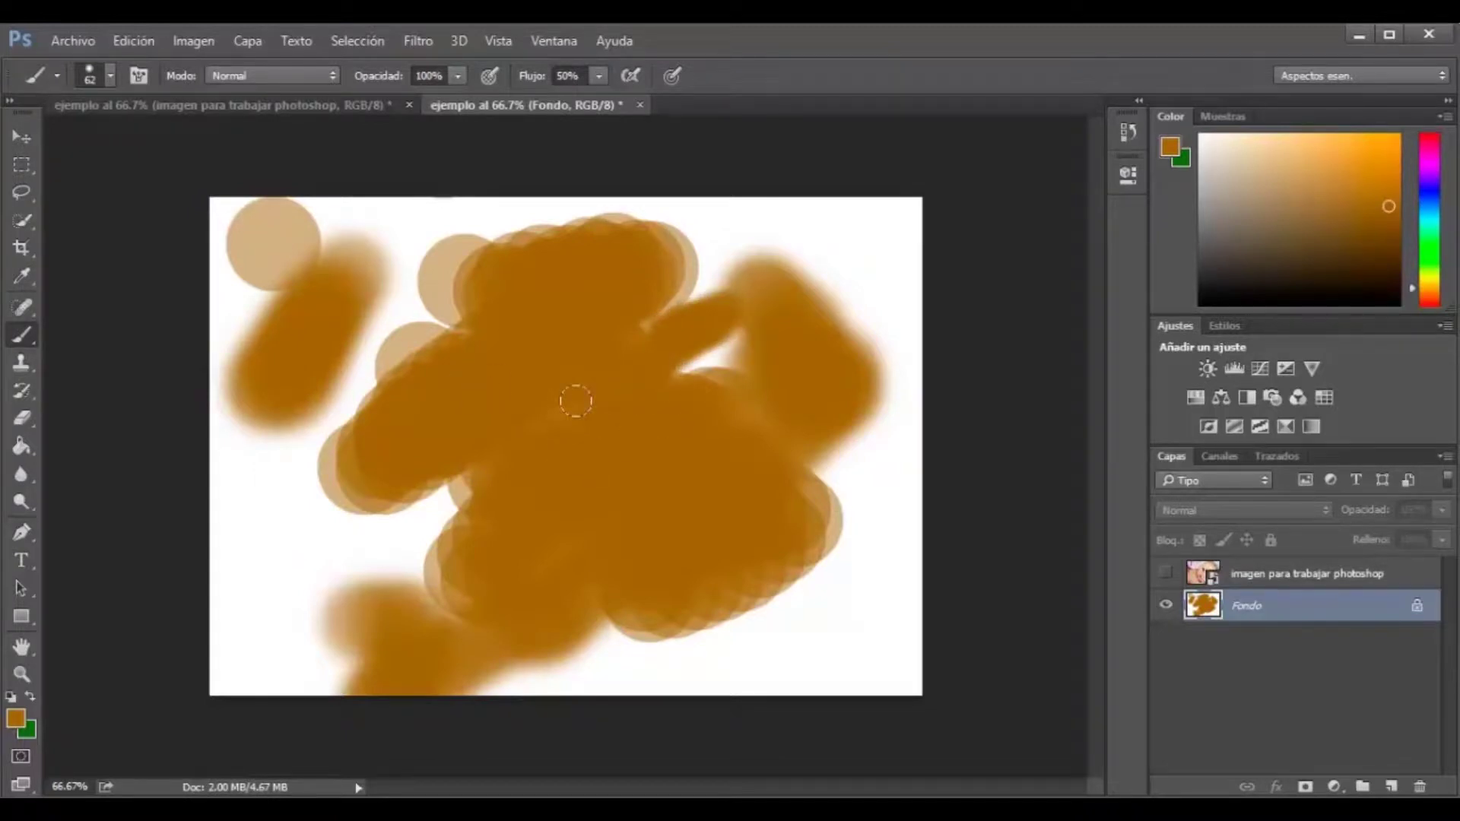
key("alt")
key("alt")
right_click(582, 405, "alt")
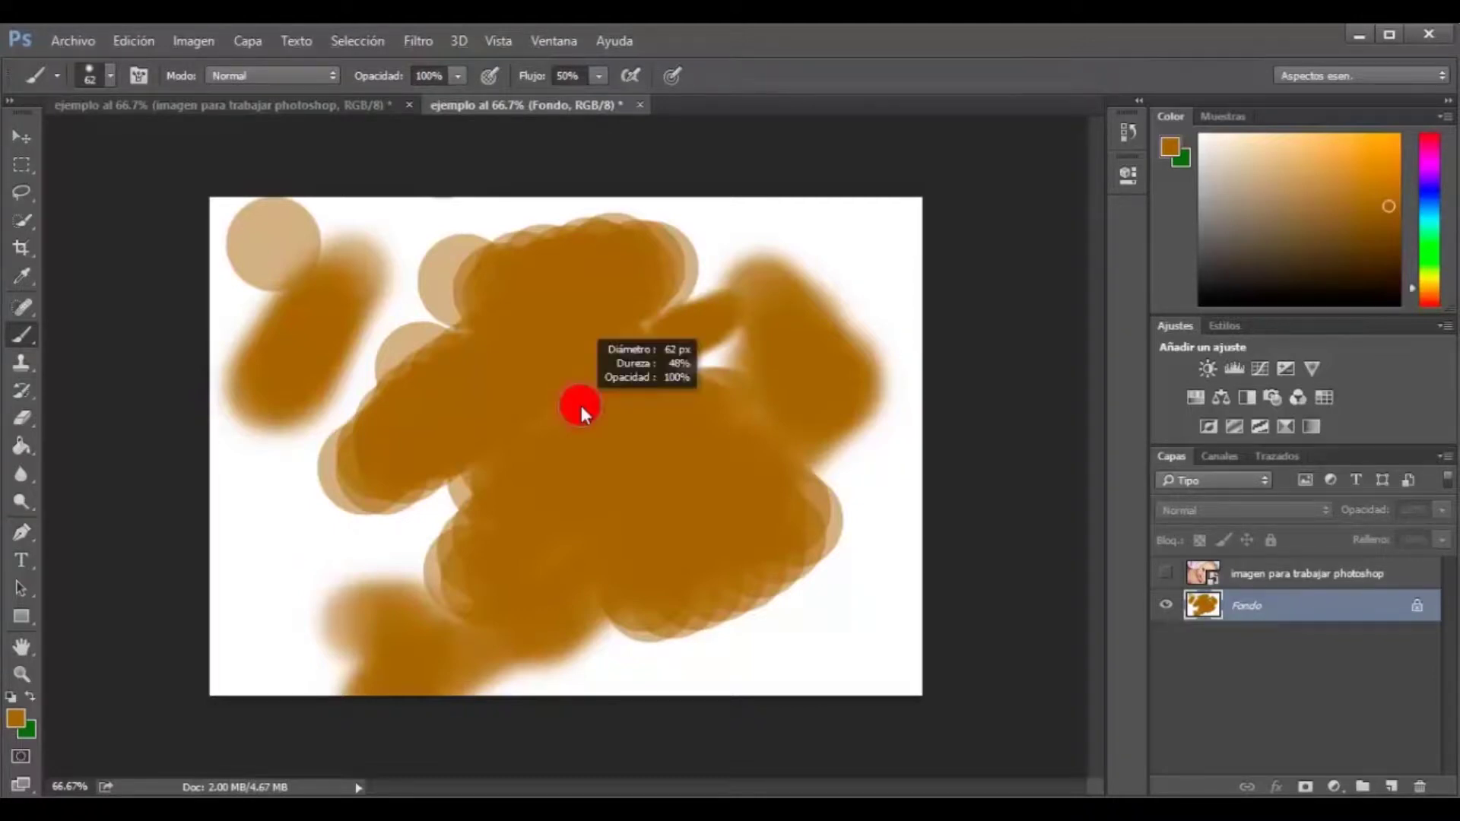
mouse_move(581, 405)
left_mouse_down()
mouse_move(683, 412)
mouse_move(603, 404)
mouse_move(570, 412)
mouse_move(659, 411)
mouse_move(571, 431)
left_mouse_up()
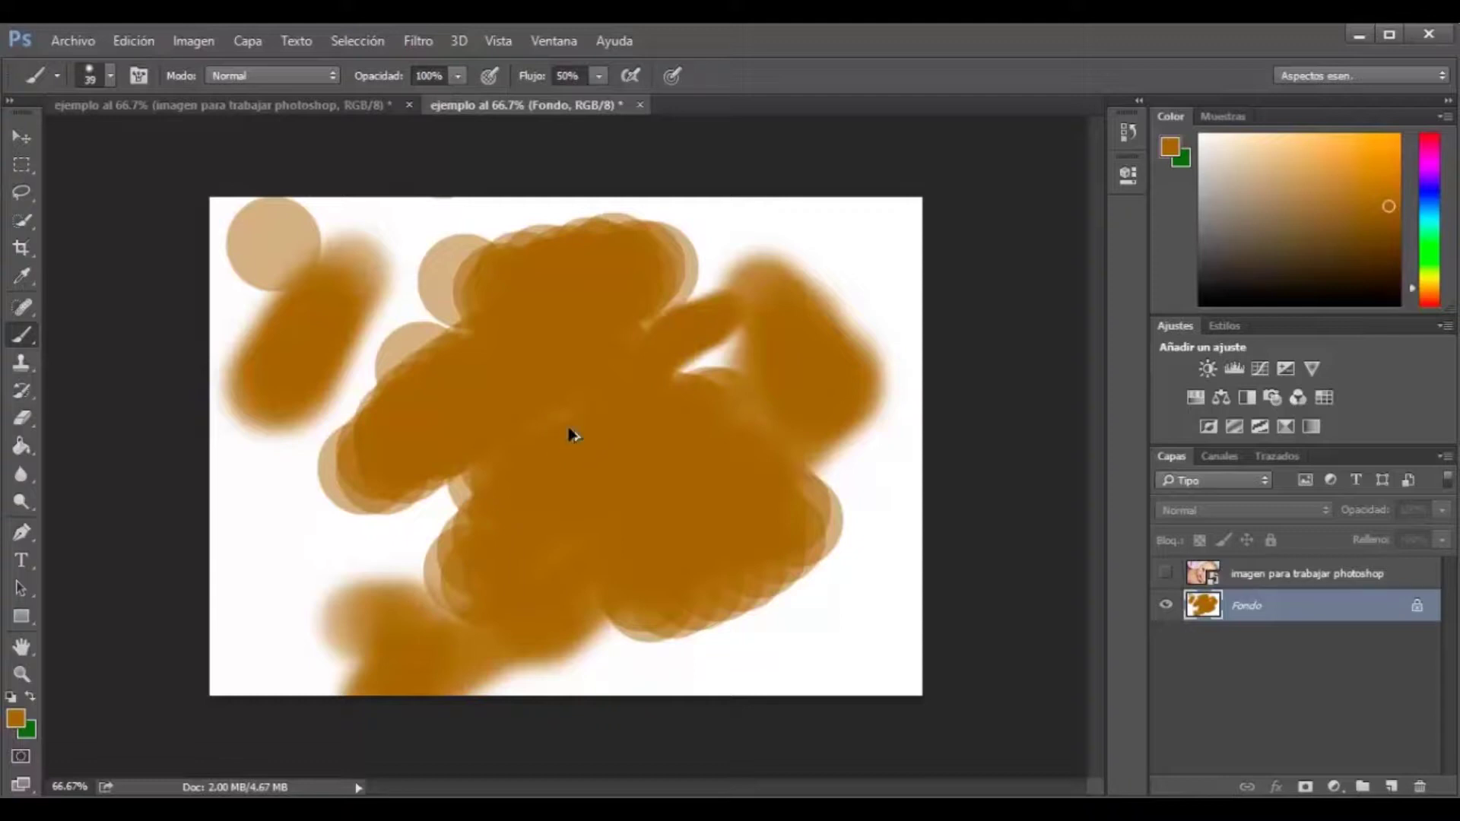
- Undo all brush strokes back to a blank white canvas and select the photo layer
key("ctrl+z")
key("ctrl+alt+z")
key("ctrl+alt+z")
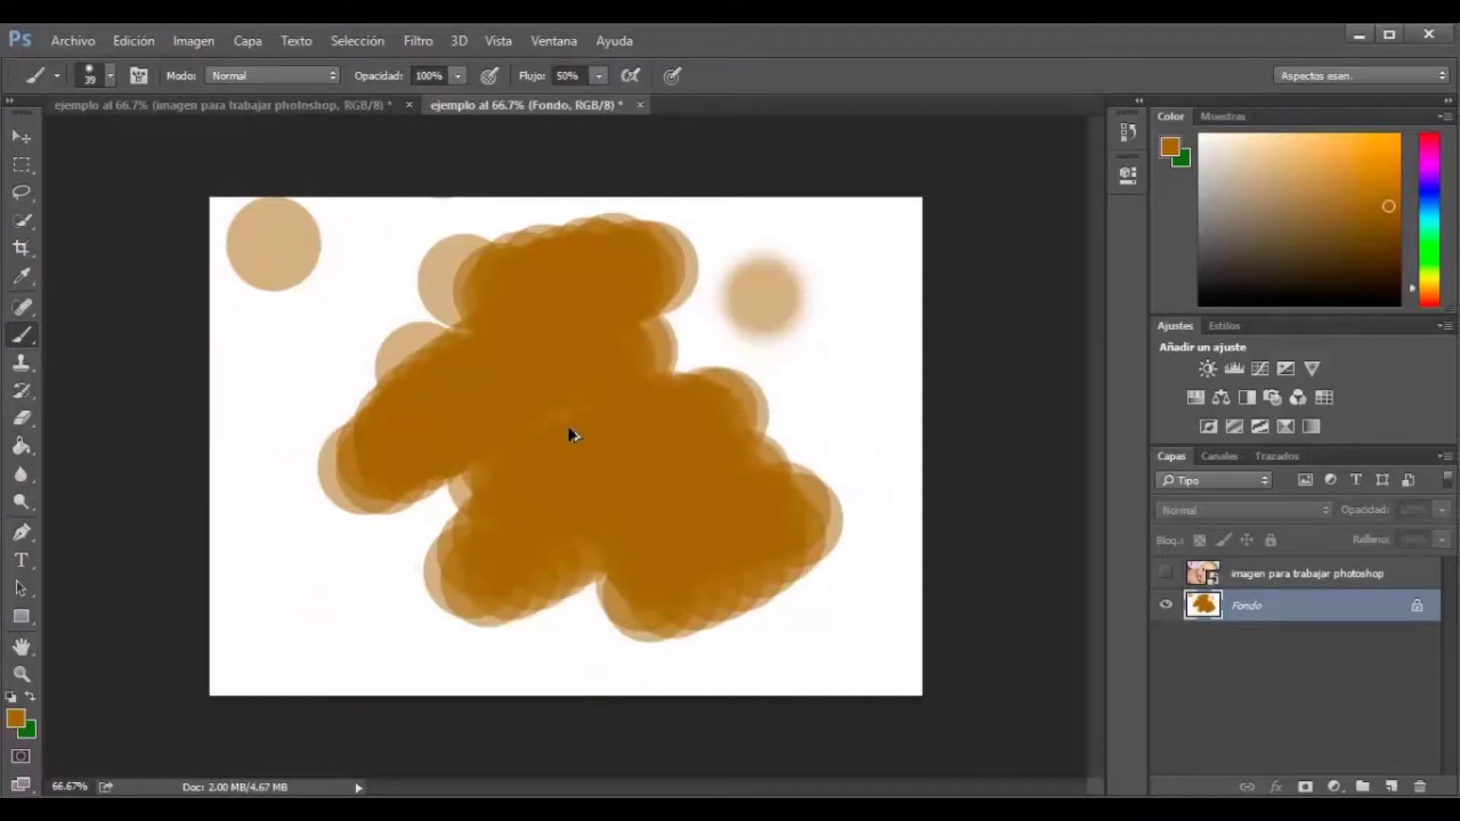
key("ctrl+alt+z")
key("ctrl+alt+z")
key("ctrl+alt+z")
key("ctrl+alt+z")
key("ctrl+alt+z")
key("alt+bracketright")
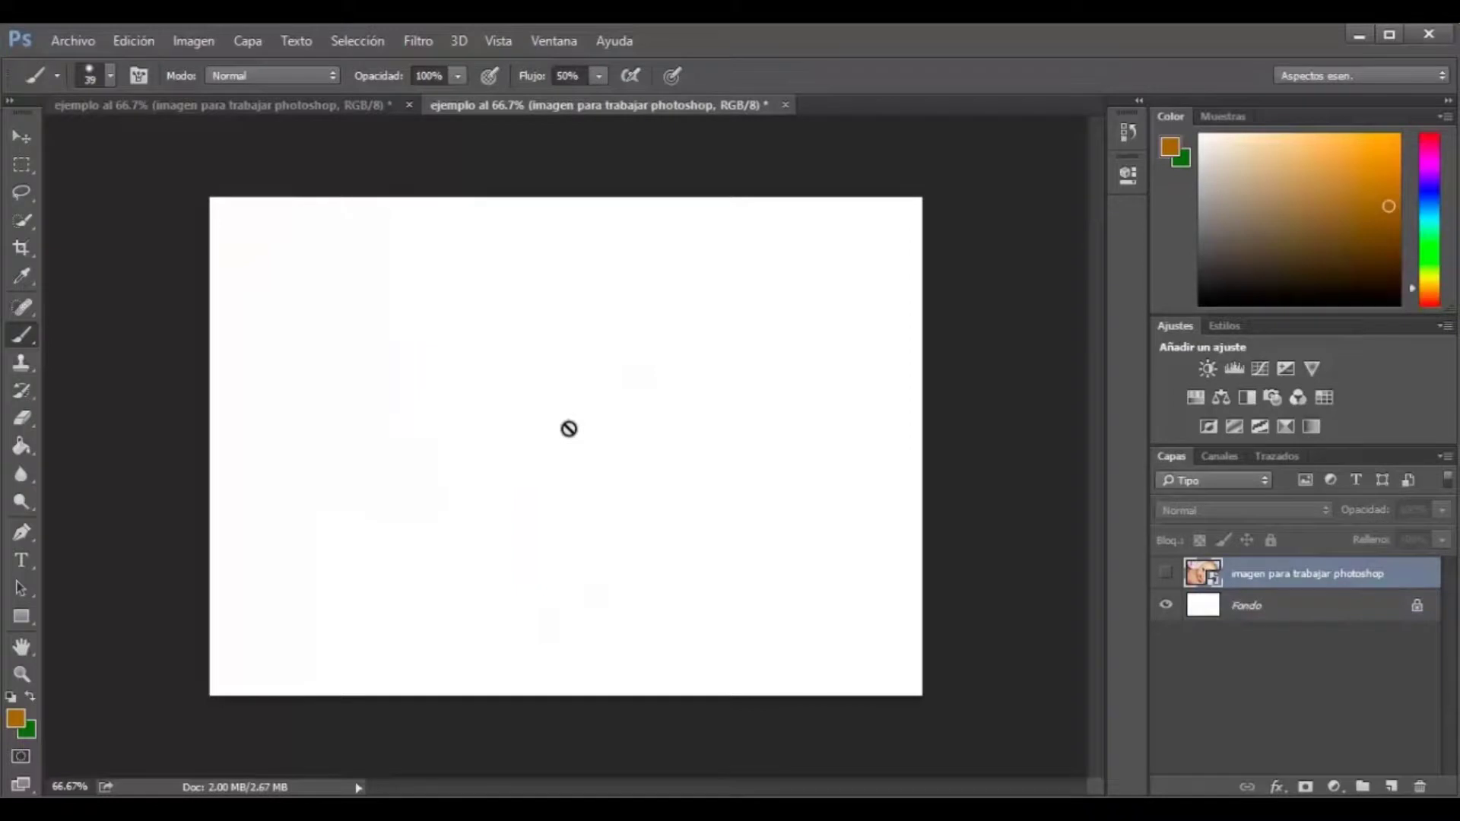
- Select the Fondo layer and paint a winding brown line across the top and down the right
left_click(1250, 614)
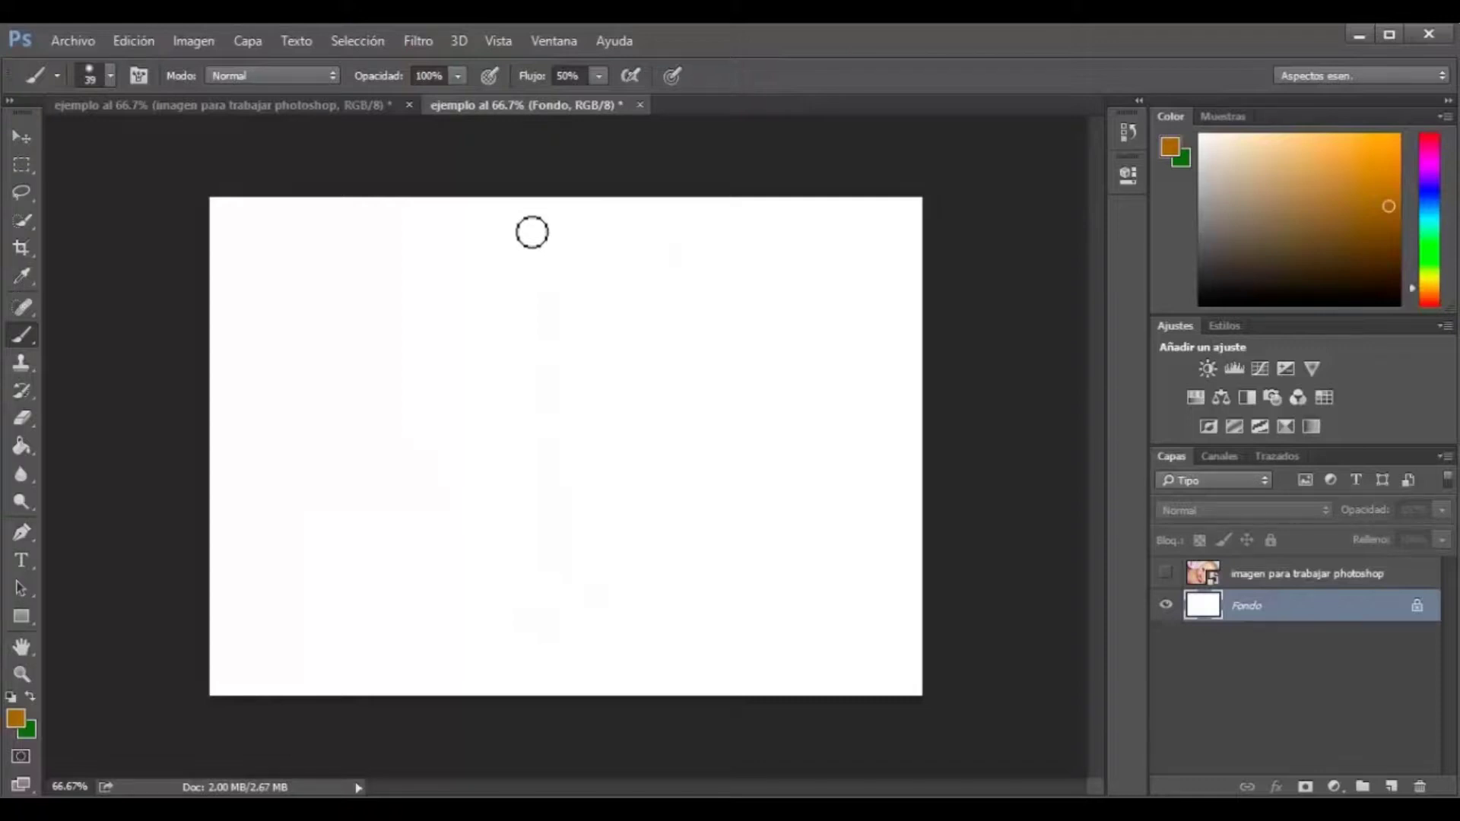
mouse_move(528, 220)
left_mouse_down()
mouse_move(721, 241)
mouse_move(815, 304)
mouse_move(824, 512)
mouse_move(755, 686)
left_mouse_up()
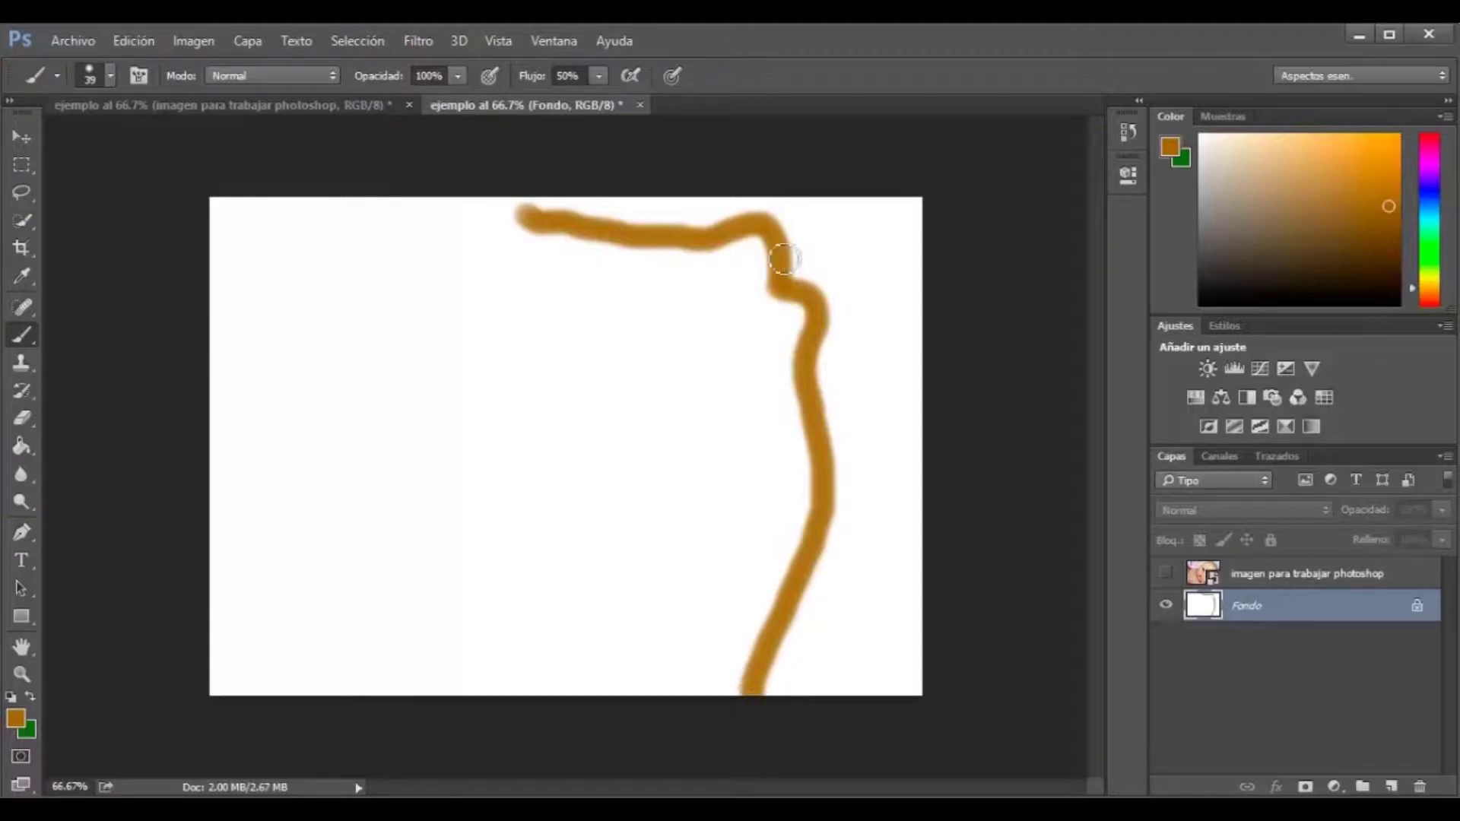
mouse_move(623, 248)
left_mouse_down()
mouse_move(604, 264)
mouse_move(538, 254)
mouse_move(452, 208)
left_mouse_up()
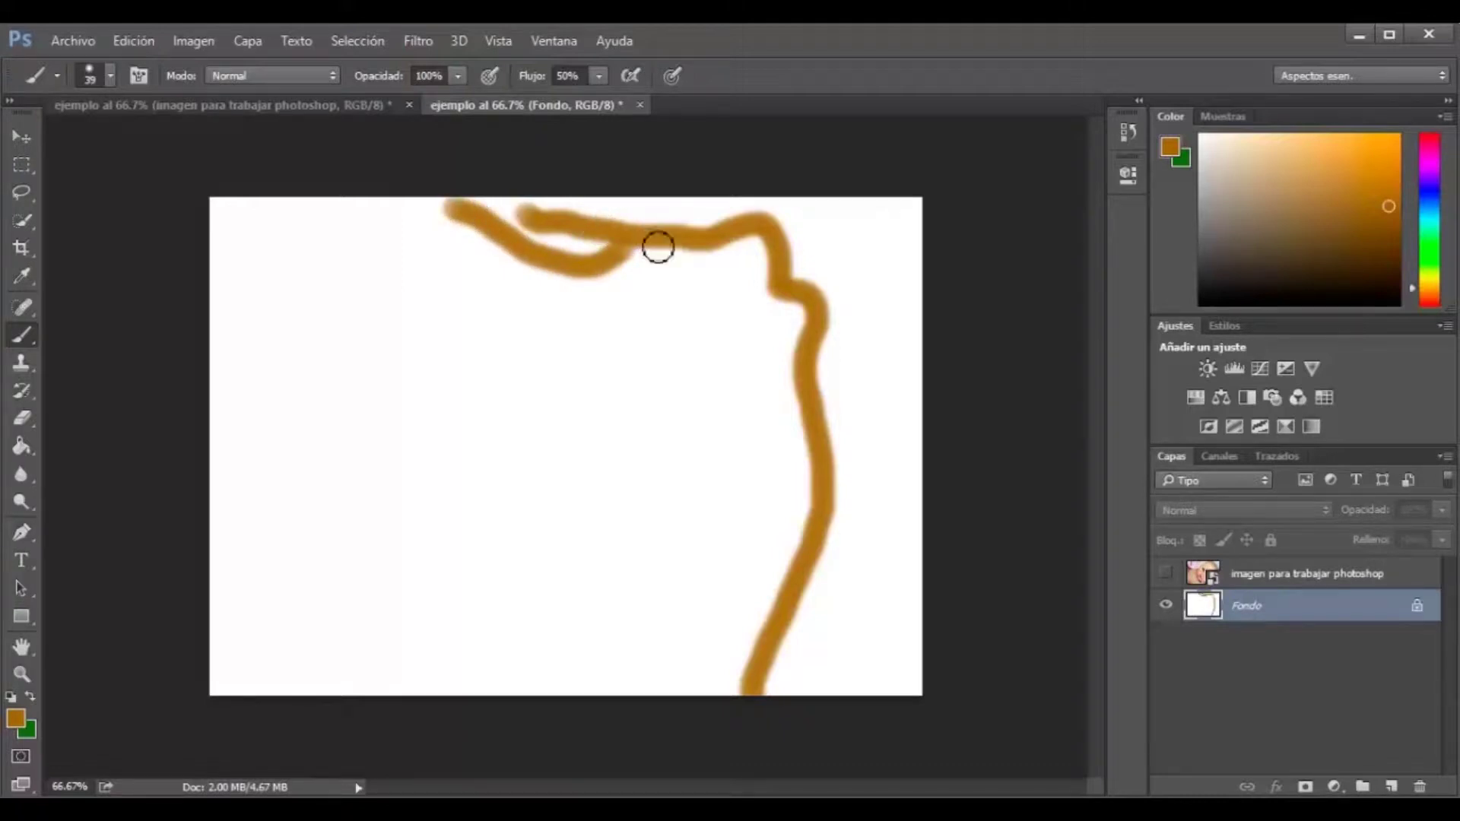
left_click(110, 75)
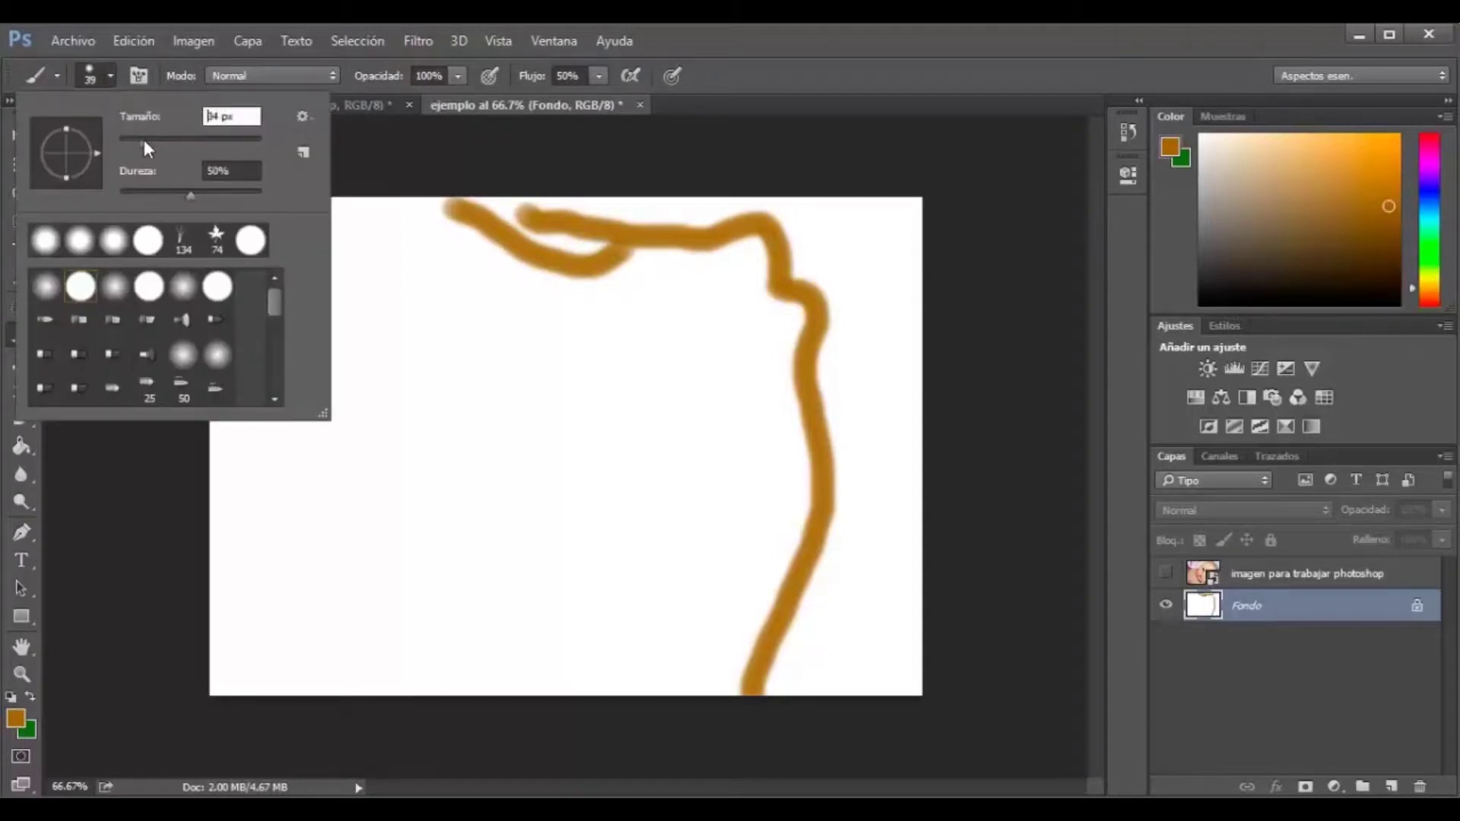
- Set the brush size to 59 px
left_click_drag(144, 140, 169, 141)
left_click_drag(181, 141, 183, 141)
left_click_drag(182, 142, 168, 142)
left_click_drag(169, 144, 161, 141)
left_click(863, 304)
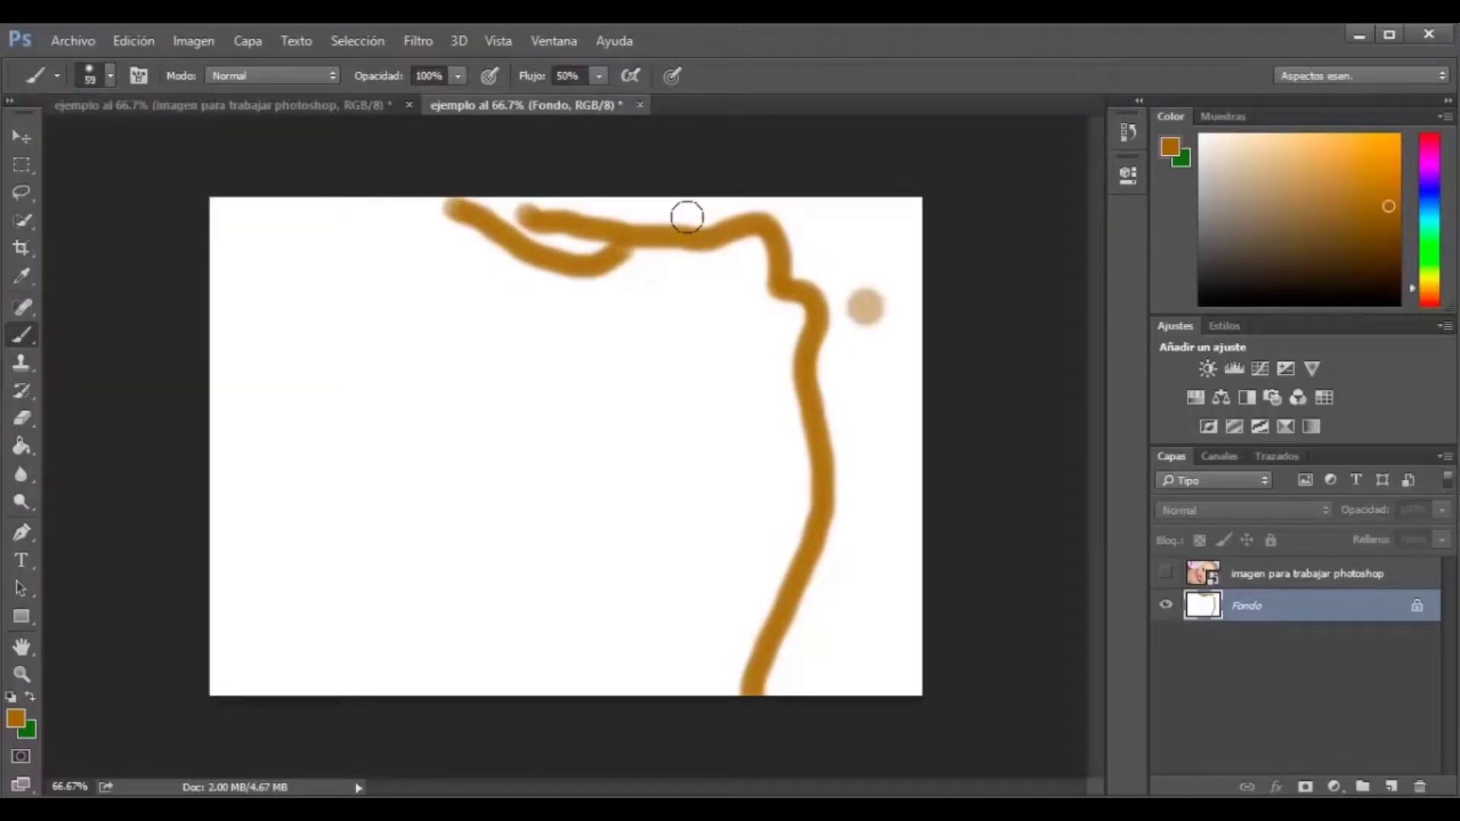
- Paint over the outline to fill the top band and trunk solid orange-brown
mouse_move(685, 218)
left_mouse_down()
mouse_move(732, 210)
mouse_move(544, 213)
mouse_move(581, 221)
mouse_move(491, 206)
mouse_move(580, 235)
mouse_move(613, 226)
left_mouse_up()
mouse_move(773, 210)
left_mouse_down()
mouse_move(812, 221)
mouse_move(835, 202)
mouse_move(767, 204)
left_mouse_up()
mouse_move(645, 205)
left_mouse_down()
mouse_move(586, 235)
mouse_move(691, 209)
mouse_move(824, 235)
mouse_move(863, 224)
mouse_move(842, 218)
mouse_move(874, 254)
mouse_move(903, 209)
mouse_move(902, 278)
mouse_move(799, 251)
mouse_move(826, 265)
mouse_move(848, 248)
mouse_move(883, 309)
mouse_move(902, 306)
mouse_move(893, 335)
mouse_move(832, 293)
mouse_move(832, 349)
mouse_move(851, 337)
mouse_move(867, 391)
mouse_move(903, 352)
mouse_move(868, 440)
mouse_move(824, 403)
mouse_move(828, 345)
mouse_move(880, 505)
mouse_move(854, 577)
mouse_move(834, 476)
mouse_move(870, 594)
mouse_move(890, 499)
mouse_move(828, 686)
mouse_move(798, 678)
mouse_move(814, 580)
mouse_move(803, 623)
mouse_move(717, 681)
mouse_move(733, 676)
left_mouse_up()
mouse_move(803, 635)
left_mouse_down()
mouse_move(841, 555)
mouse_move(848, 609)
mouse_move(886, 588)
mouse_move(819, 664)
mouse_move(898, 676)
mouse_move(900, 433)
mouse_move(896, 541)
mouse_move(913, 613)
left_mouse_up()
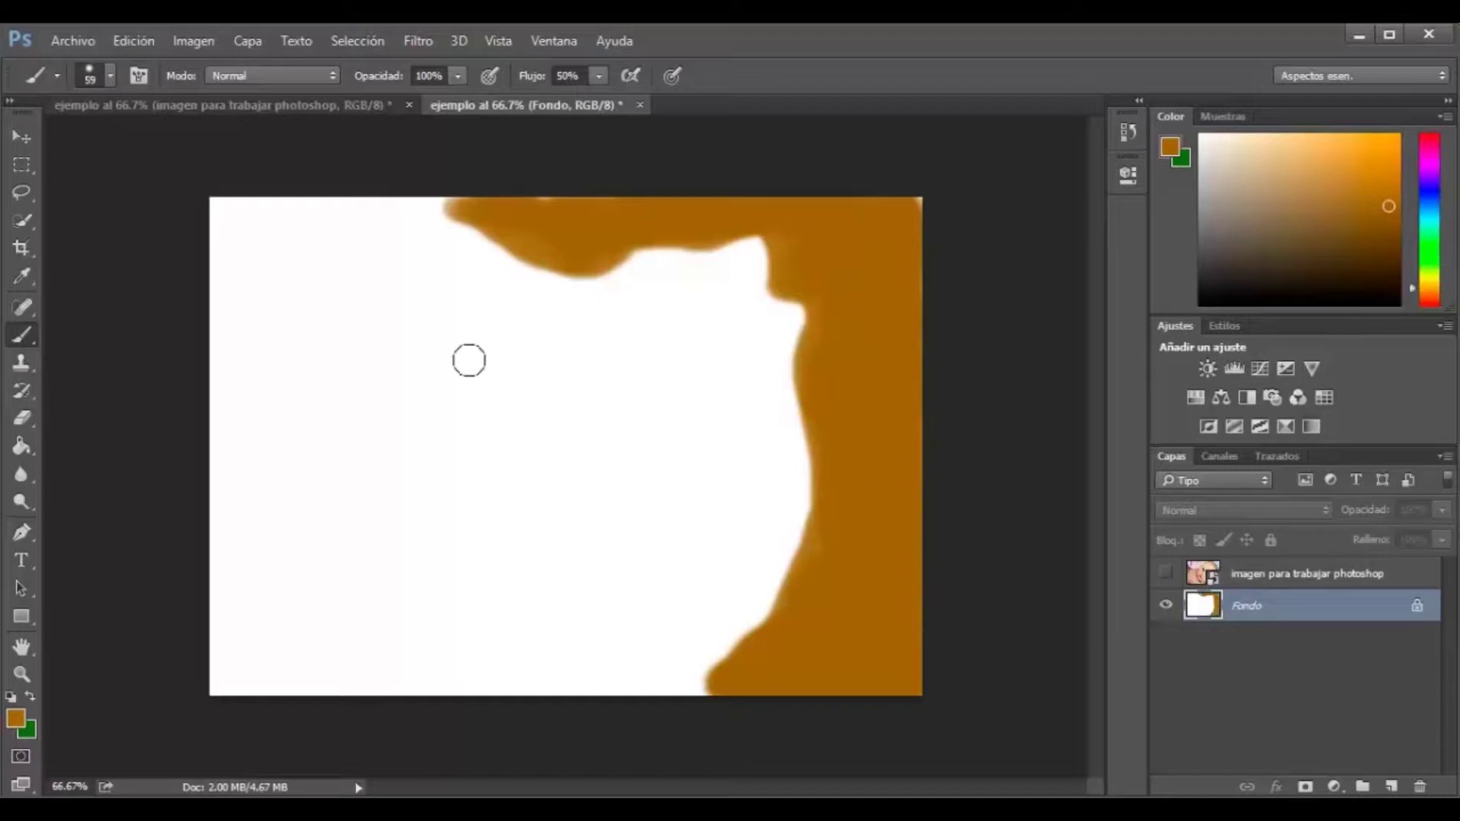
left_click(28, 724)
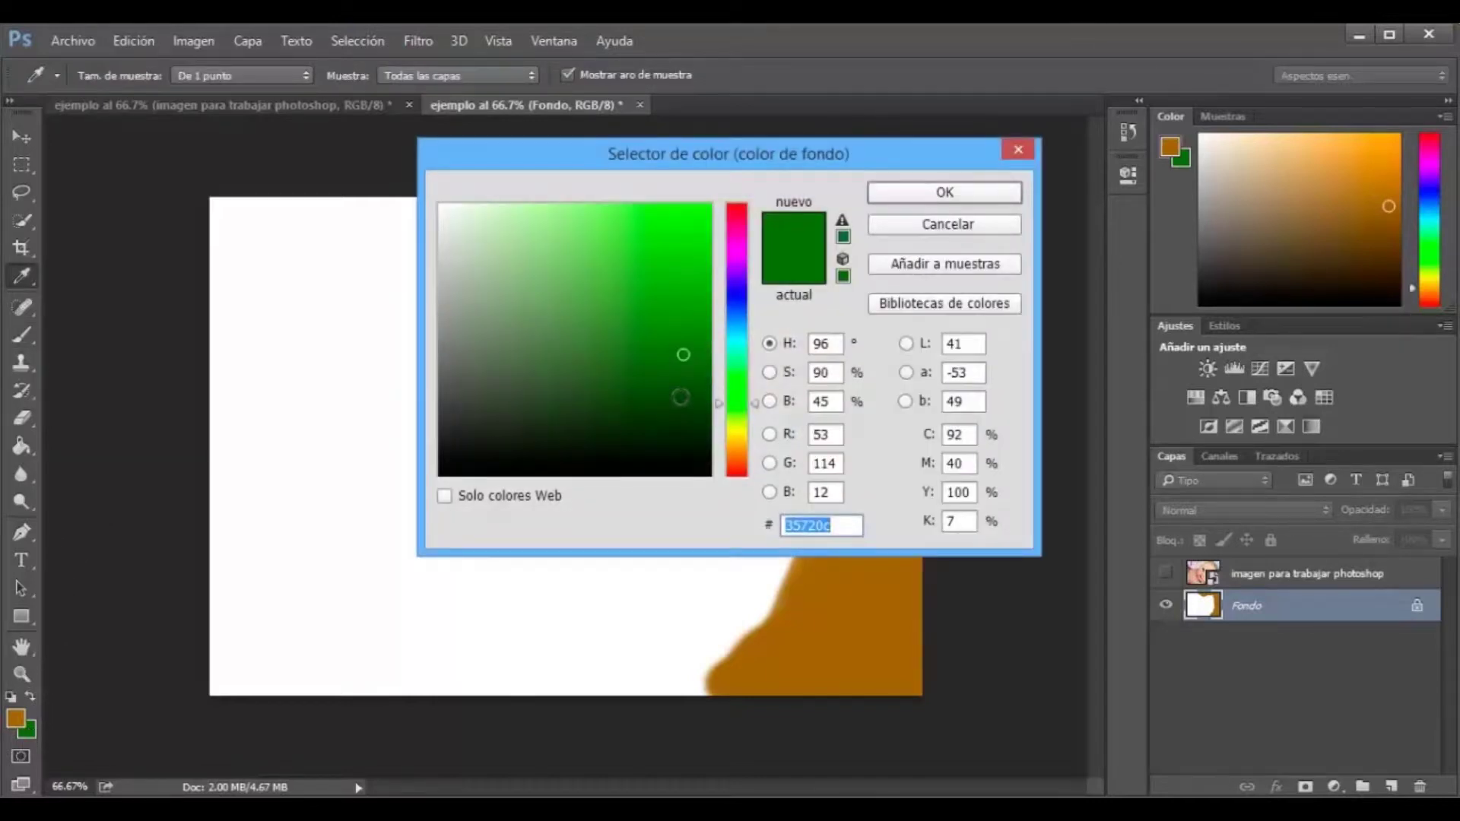
- Set the background to dark green 3c820d and swap so green becomes the foreground colour
left_click(684, 338)
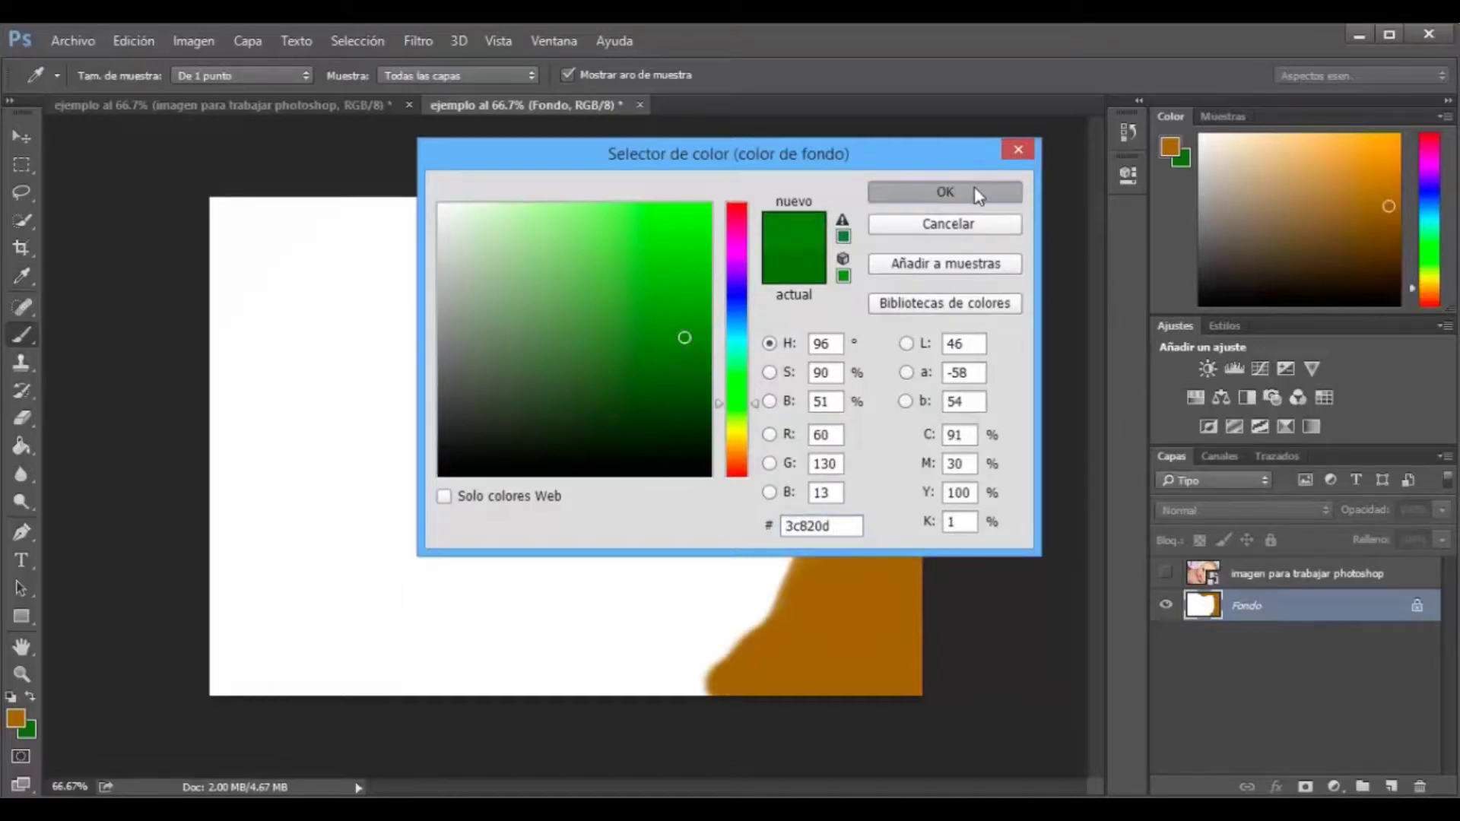
left_click(977, 196)
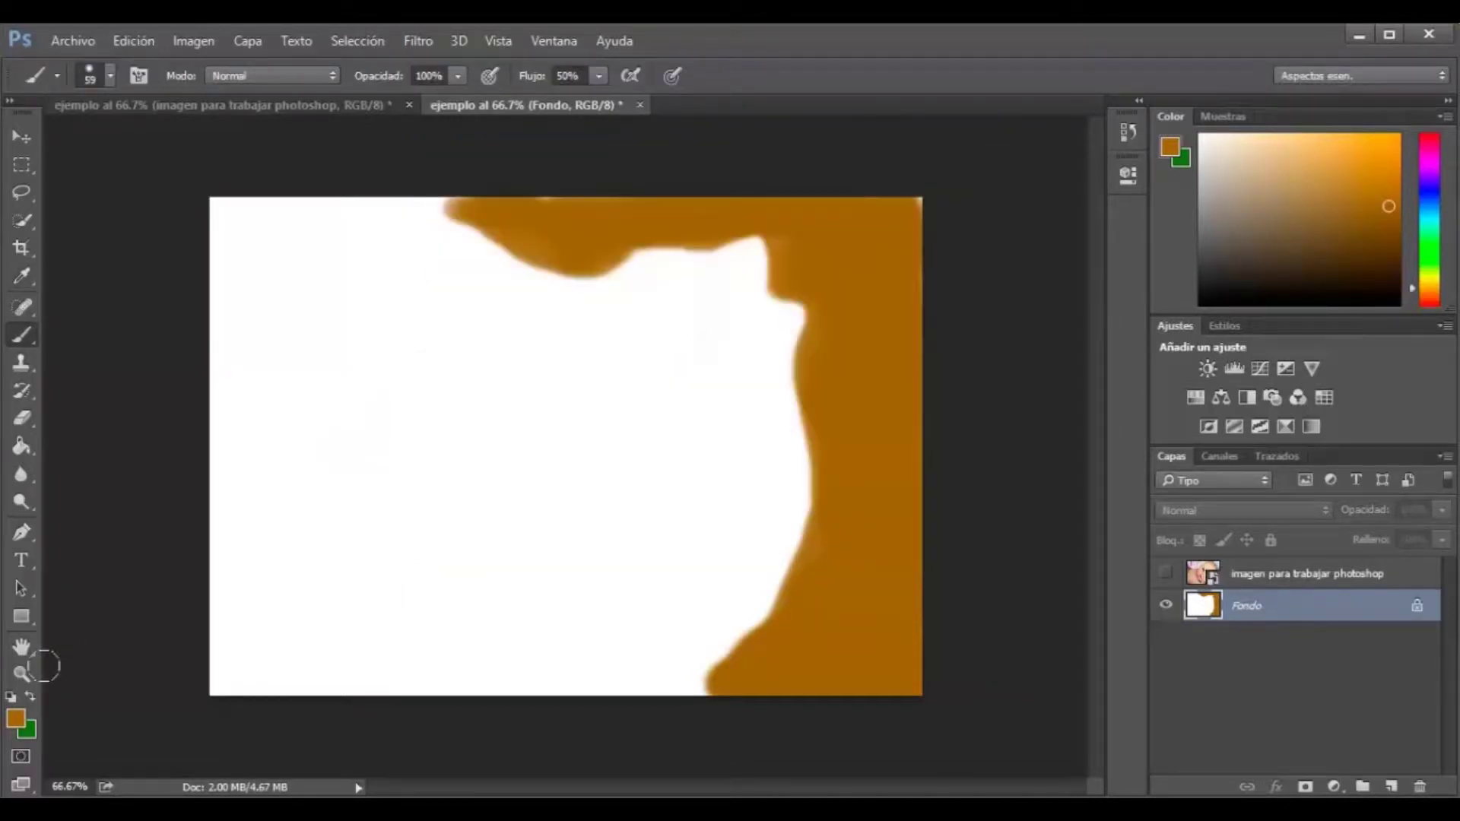
key("x")
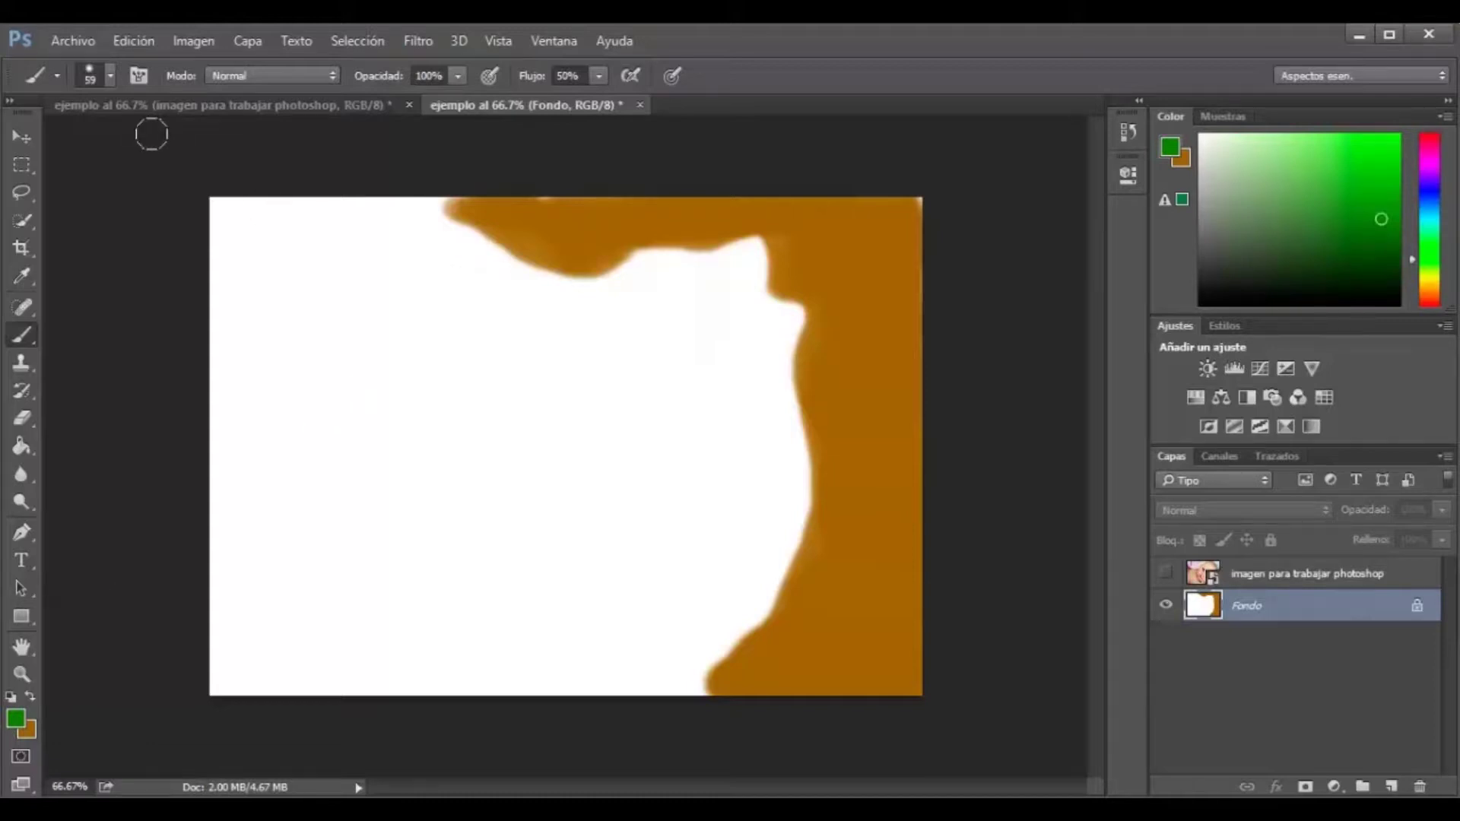
left_click(110, 76)
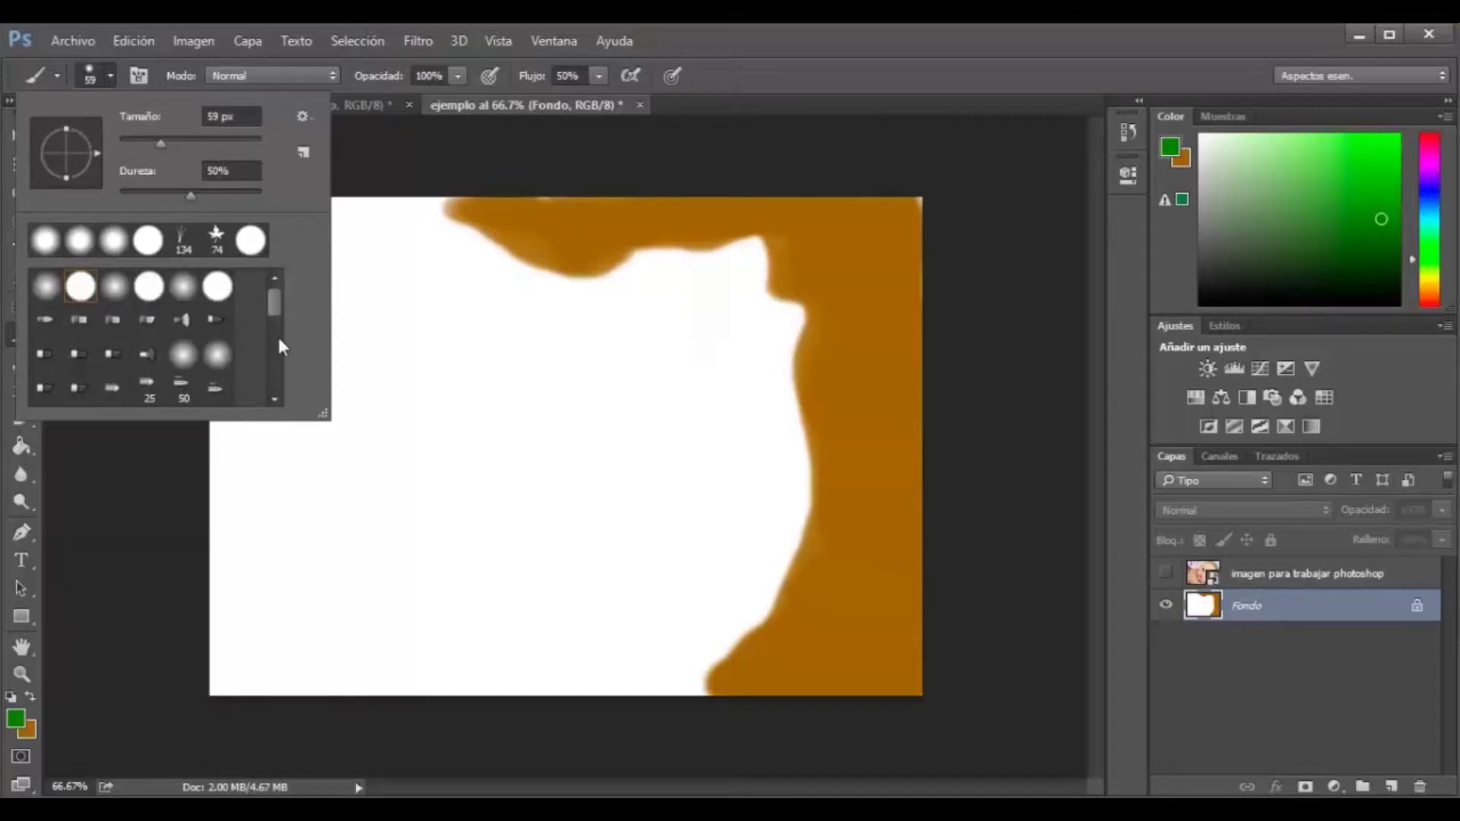
- Choose the 74 px scattered leaves brush and stamp green leaves along the canopy and upper-right trunk
left_click_drag(275, 308, 273, 369)
left_click(217, 241)
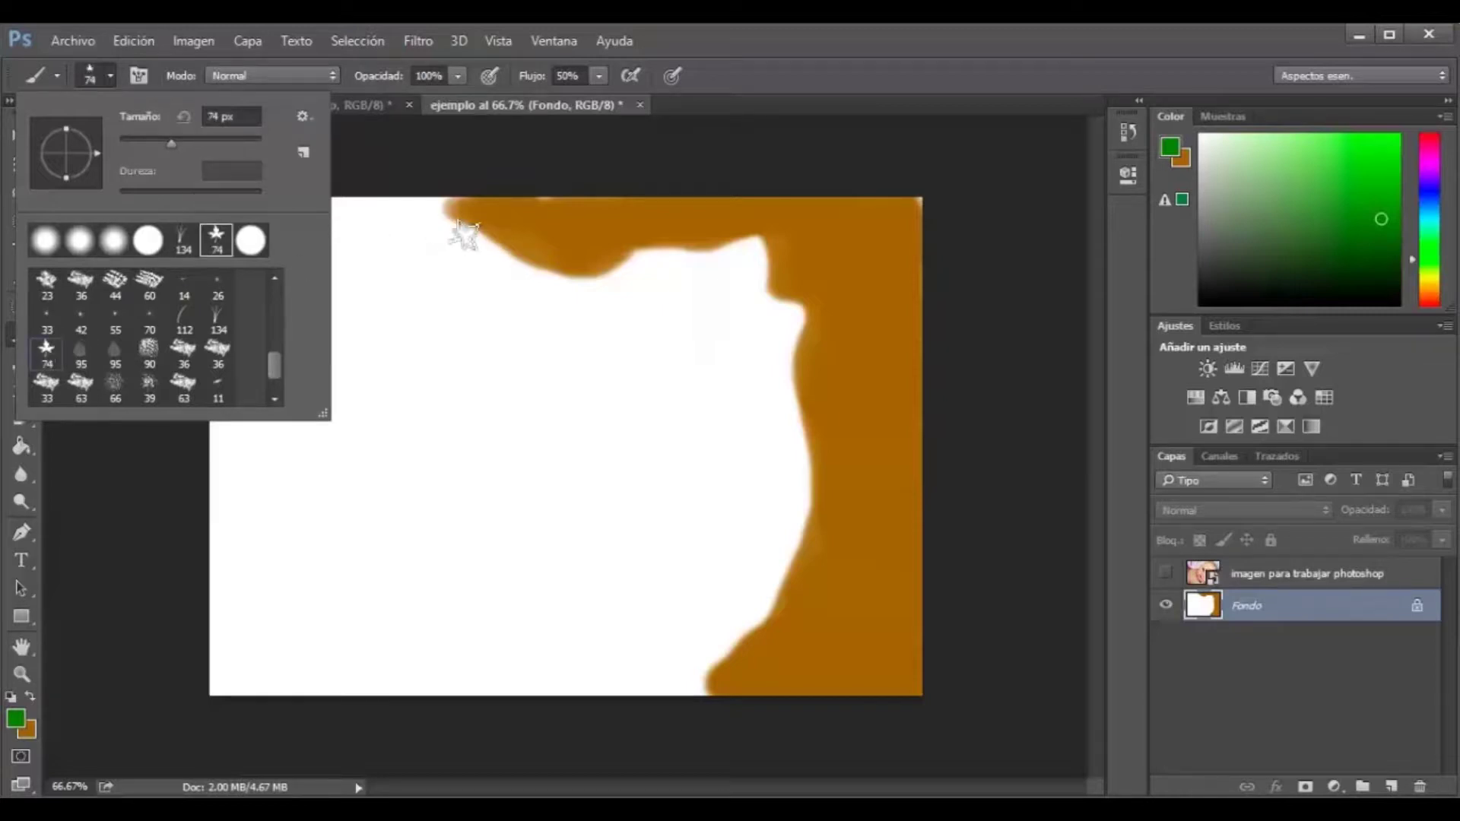
left_click(505, 221)
mouse_move(456, 214)
left_mouse_down()
mouse_move(481, 235)
mouse_move(462, 271)
mouse_move(433, 261)
mouse_move(513, 257)
mouse_move(601, 289)
mouse_move(694, 235)
mouse_move(797, 254)
mouse_move(789, 238)
mouse_move(832, 258)
mouse_move(864, 244)
mouse_move(855, 224)
mouse_move(880, 267)
mouse_move(908, 278)
mouse_move(845, 287)
mouse_move(753, 243)
mouse_move(642, 221)
mouse_move(456, 215)
mouse_move(642, 254)
left_mouse_up()
mouse_move(792, 244)
left_mouse_down()
mouse_move(887, 280)
mouse_move(855, 263)
left_mouse_up()
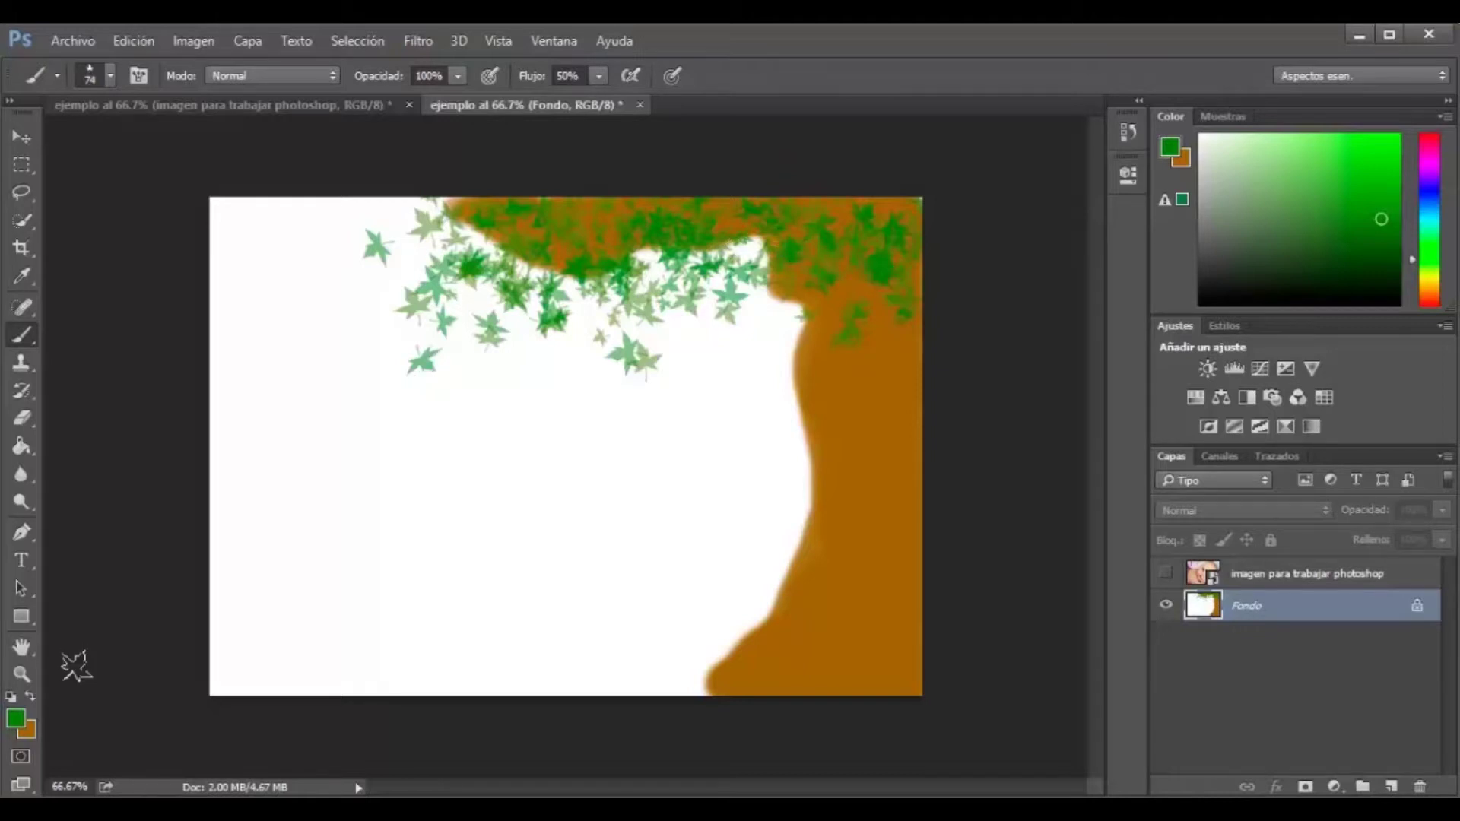
- Set the foreground colour to gold b19110
left_click(16, 719)
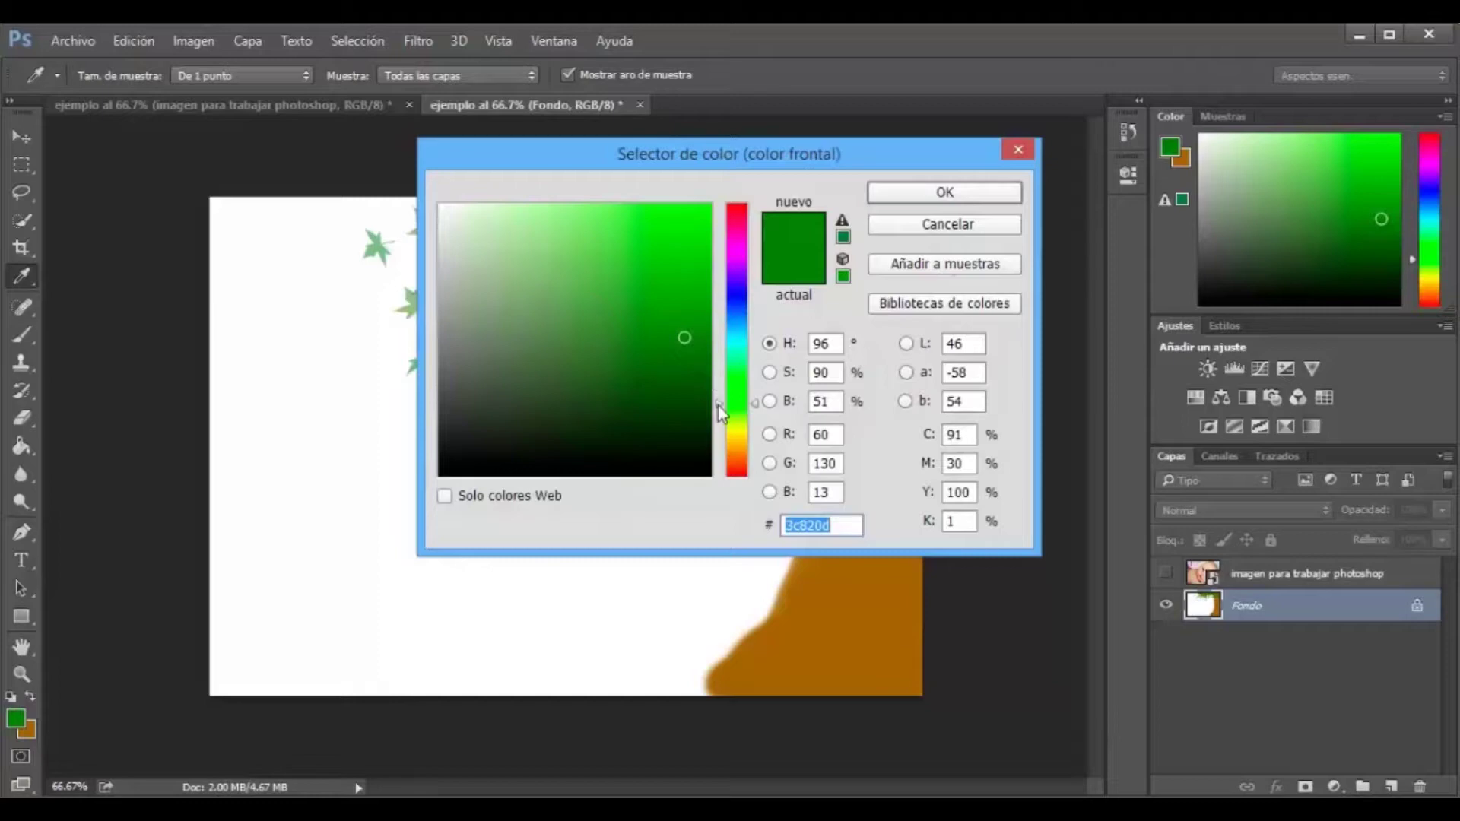
left_click_drag(720, 411, 719, 442)
left_click_drag(679, 275, 687, 288)
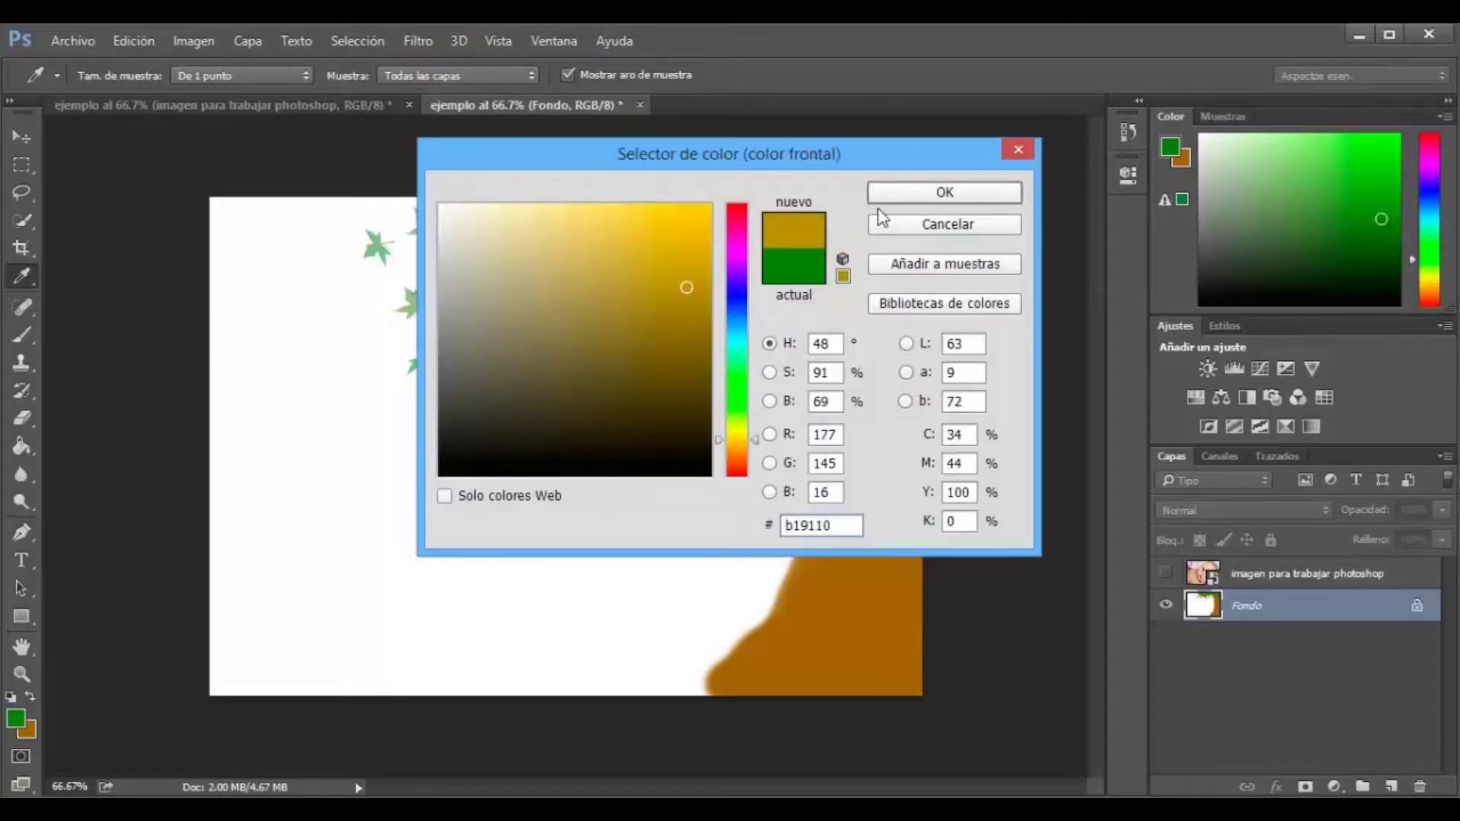
left_click(913, 192)
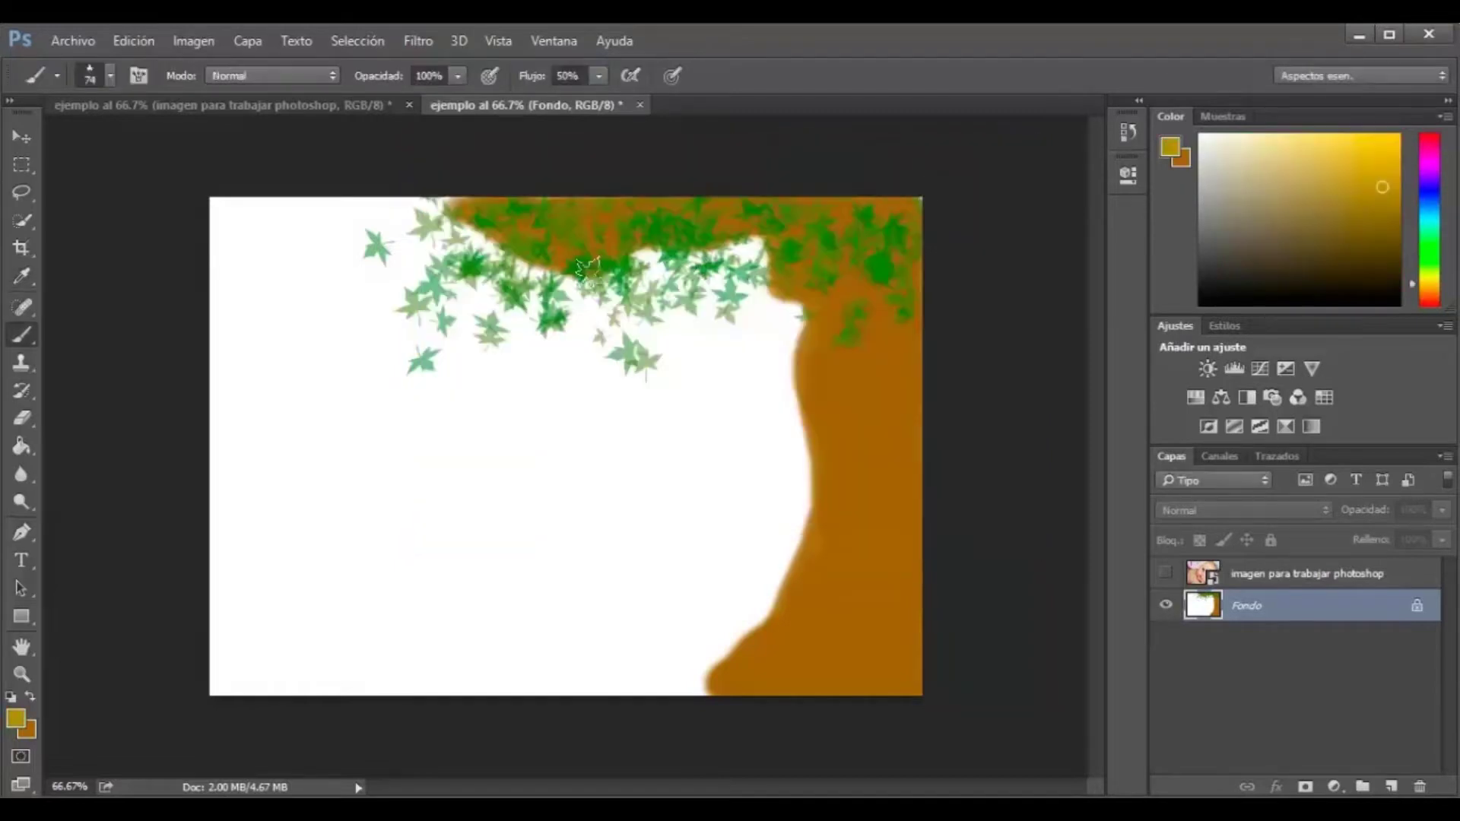
- Paint gold leaves across the canopy from the upper left to the right near the trunk
left_click_drag(593, 276, 506, 267)
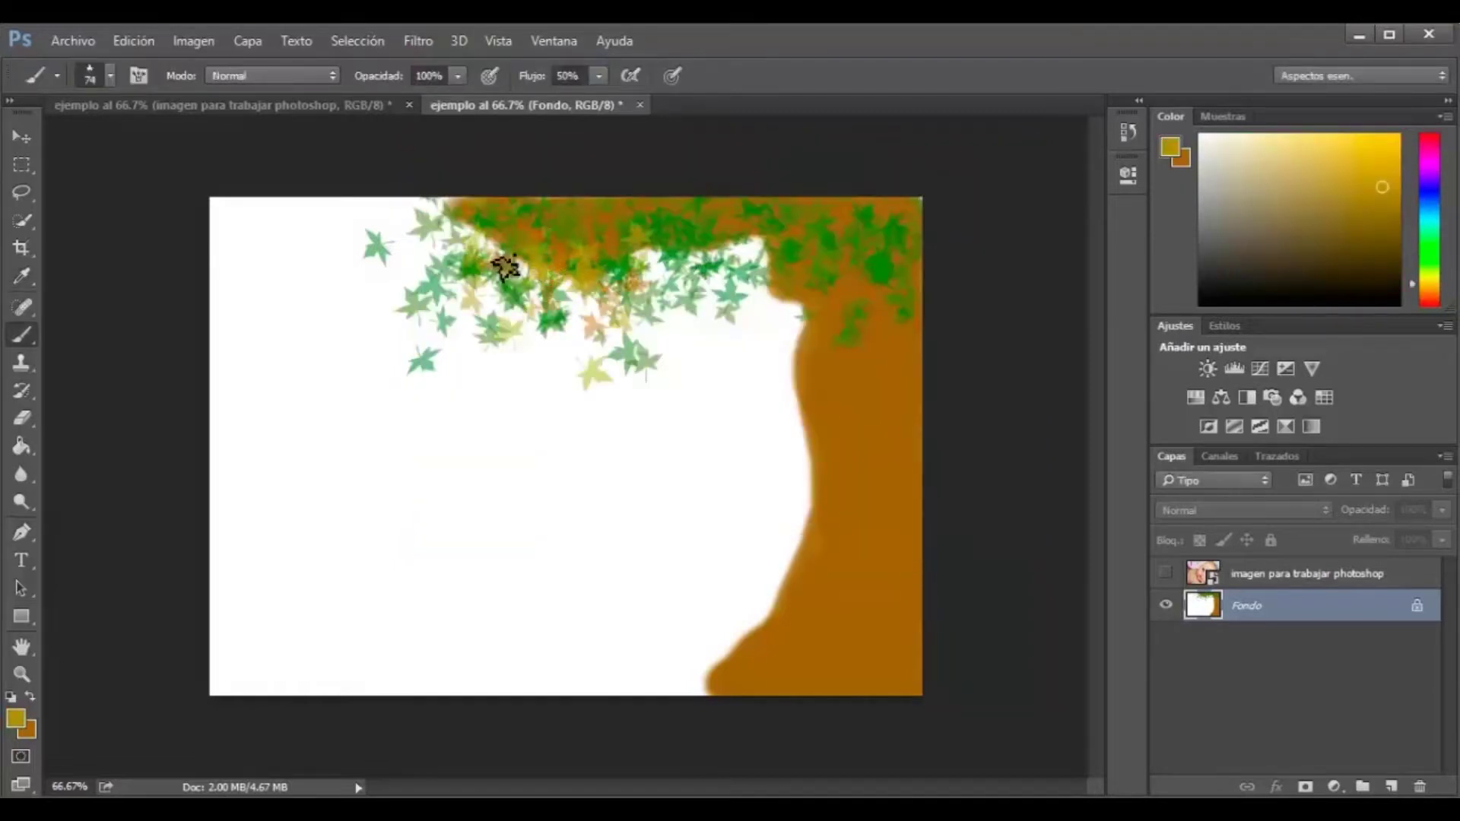
mouse_move(648, 216)
left_mouse_down()
mouse_move(832, 245)
mouse_move(896, 286)
left_mouse_up()
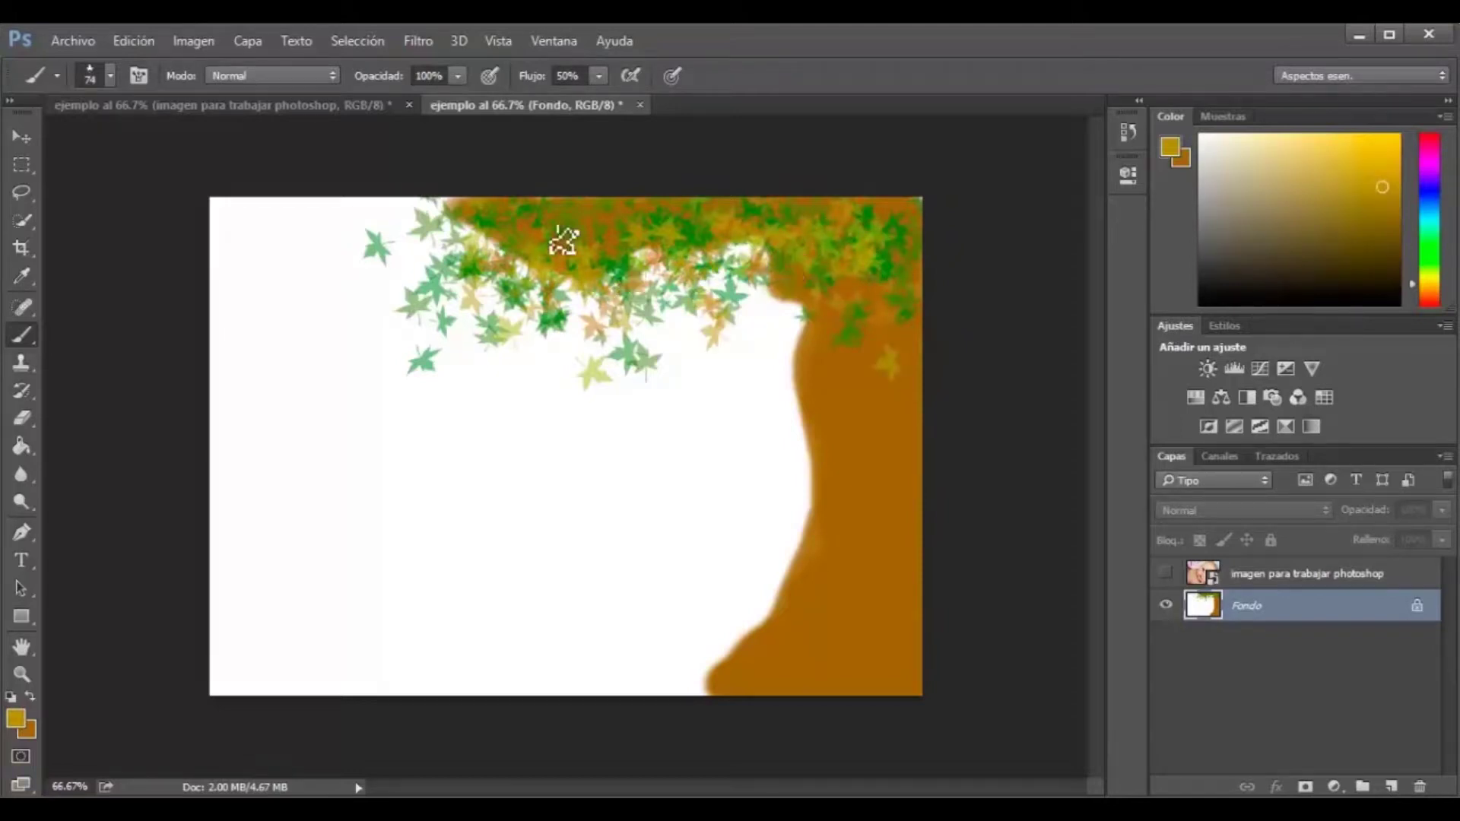
left_click_drag(526, 236, 471, 221)
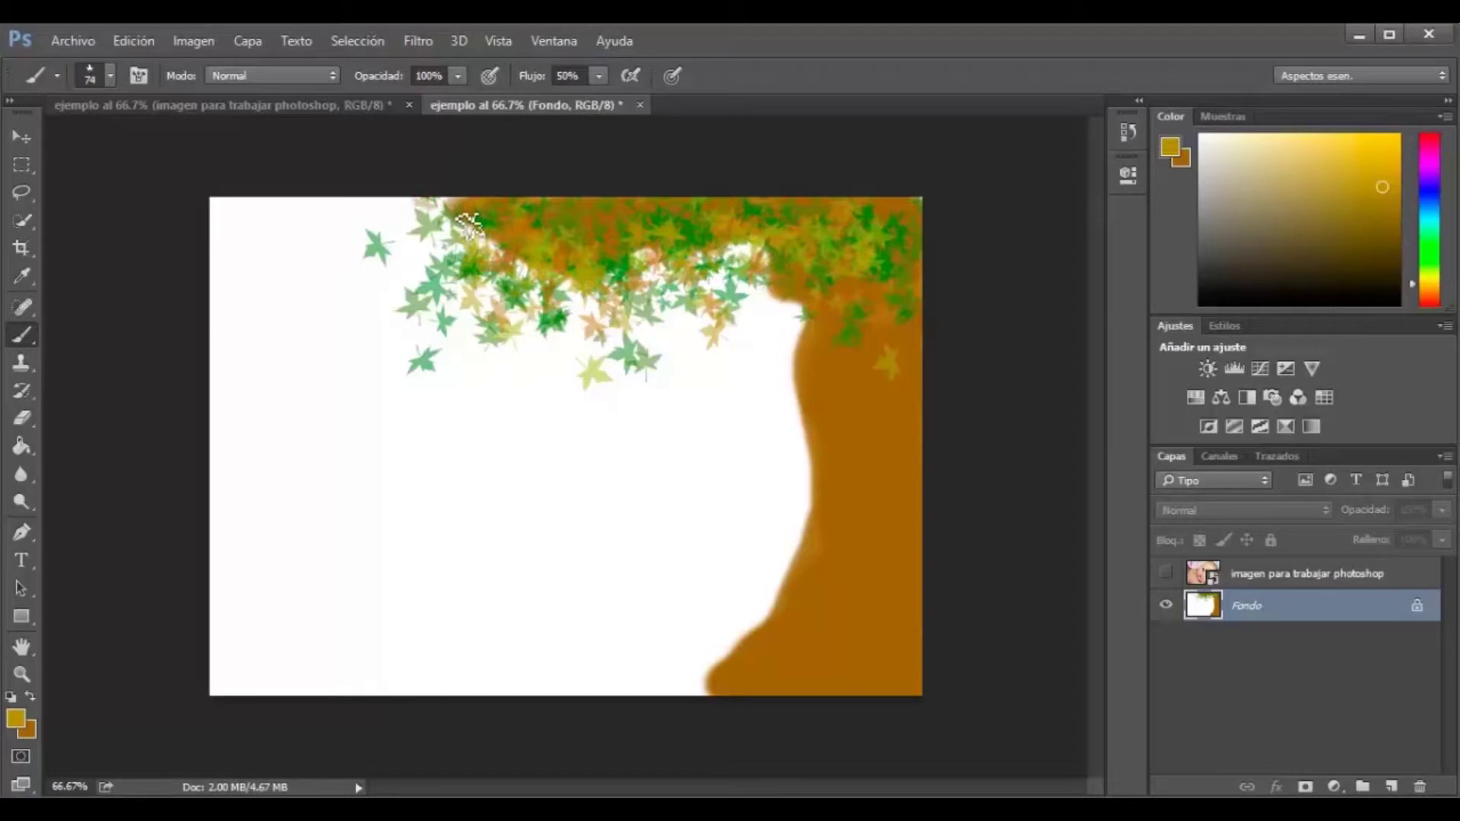
left_click_drag(803, 221, 882, 204)
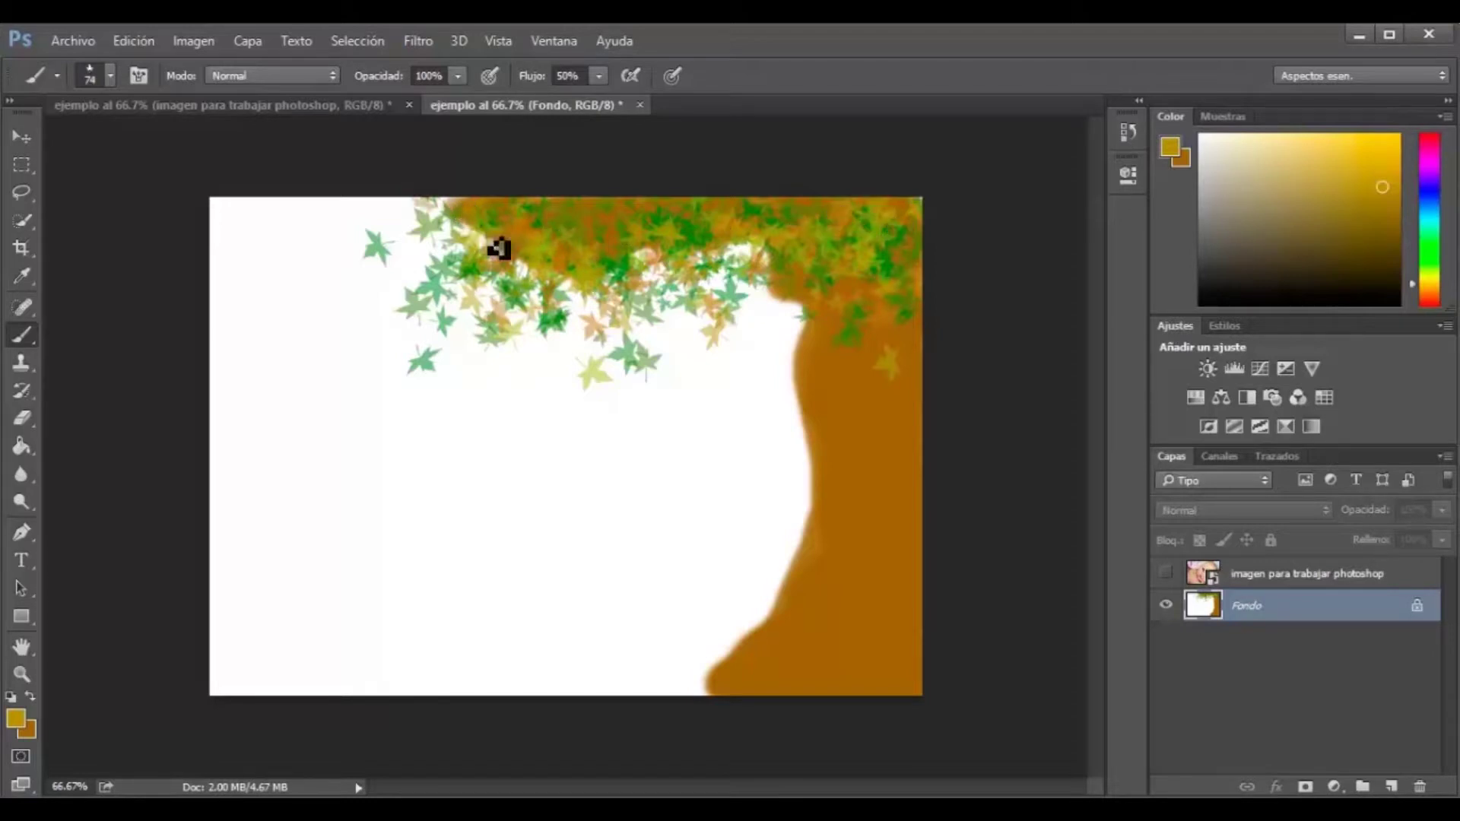
mouse_move(494, 243)
left_mouse_down()
mouse_move(433, 221)
mouse_move(606, 237)
left_mouse_up()
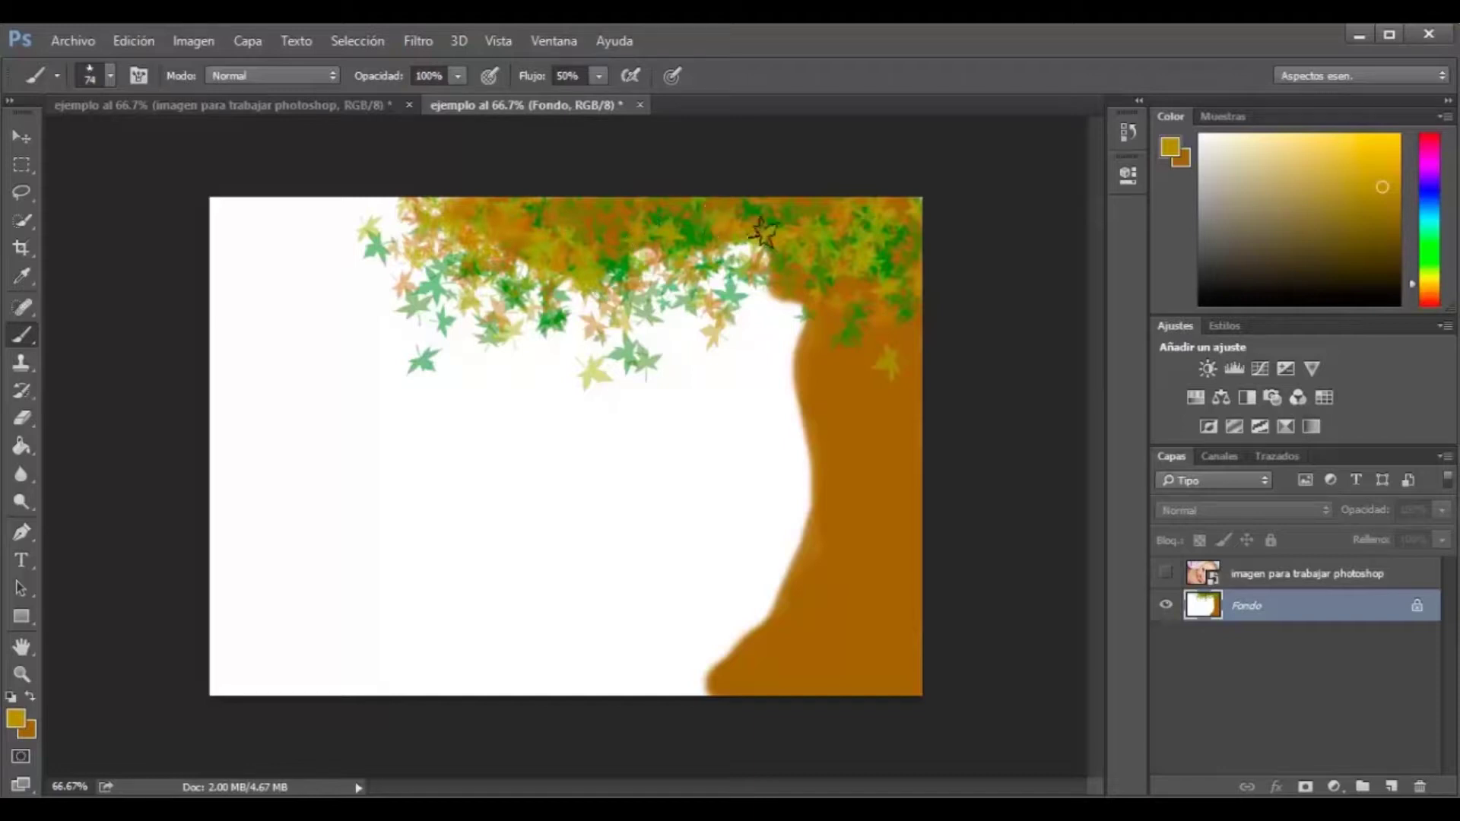
mouse_move(783, 235)
left_mouse_down()
mouse_move(887, 248)
mouse_move(893, 270)
left_mouse_up()
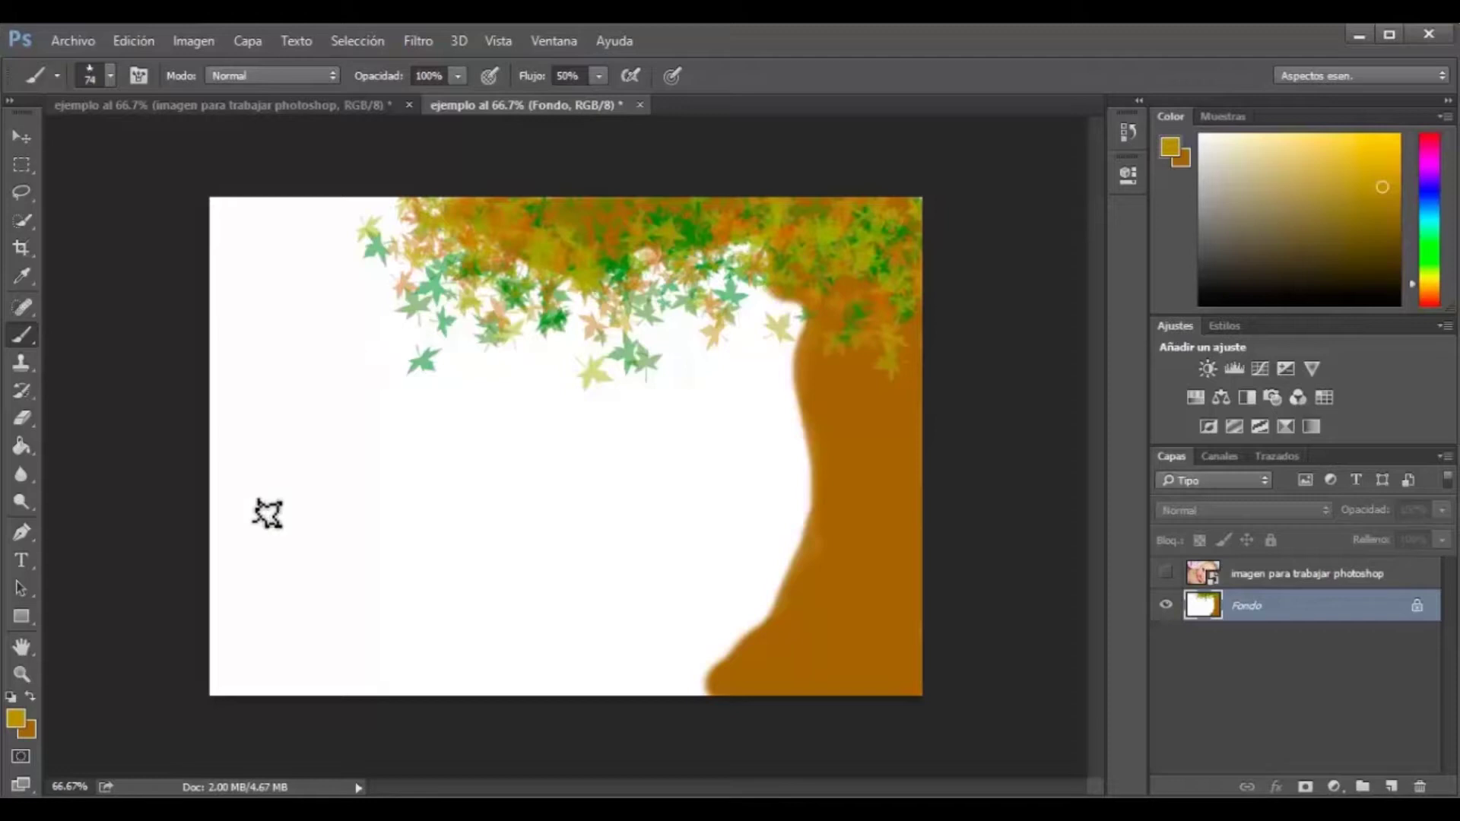
left_click(18, 723)
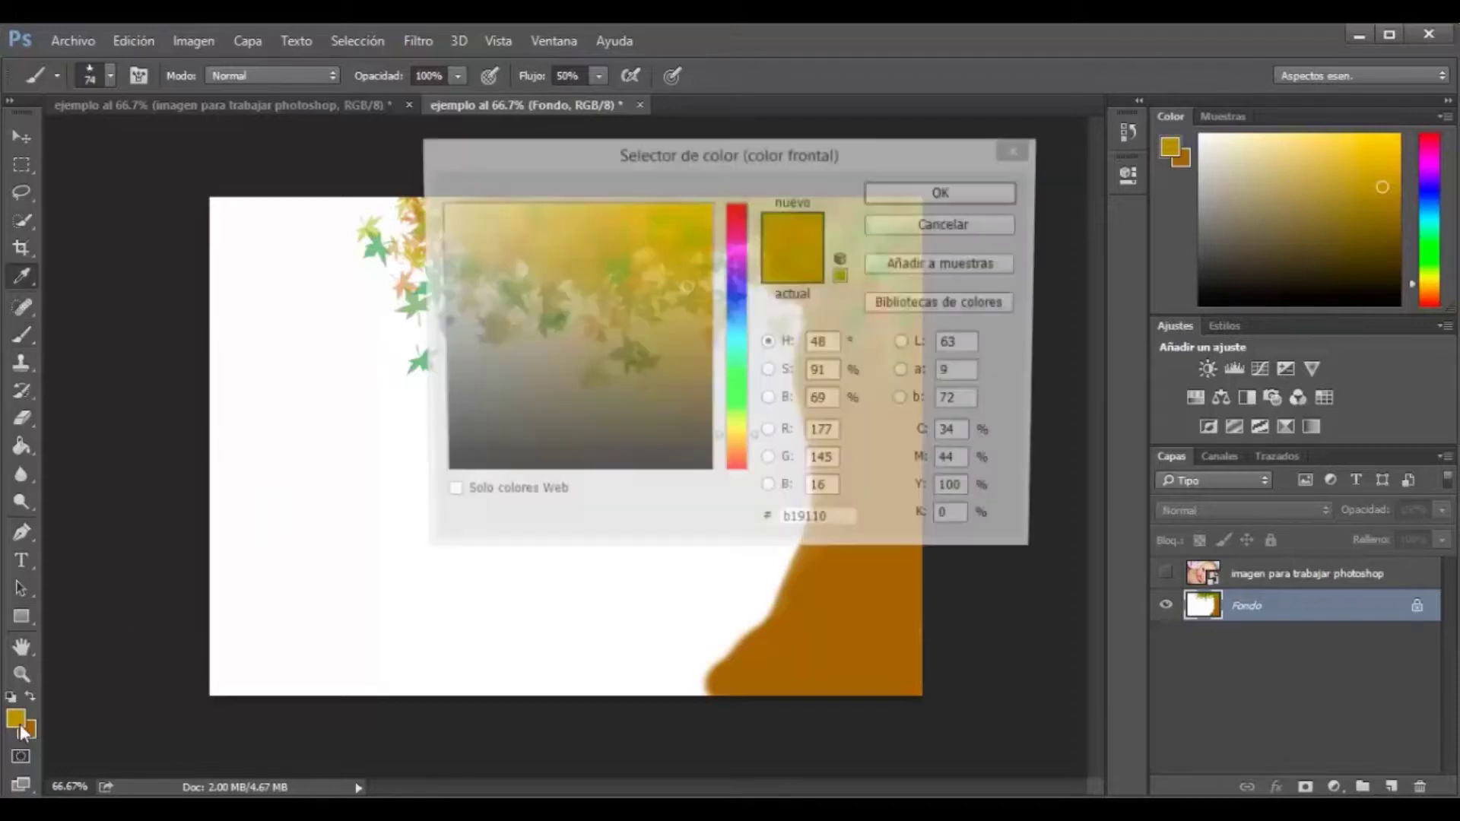
- Set the foreground colour to dark green 1f750b
mouse_move(717, 441)
left_mouse_down()
mouse_move(724, 371)
mouse_move(724, 397)
left_mouse_up()
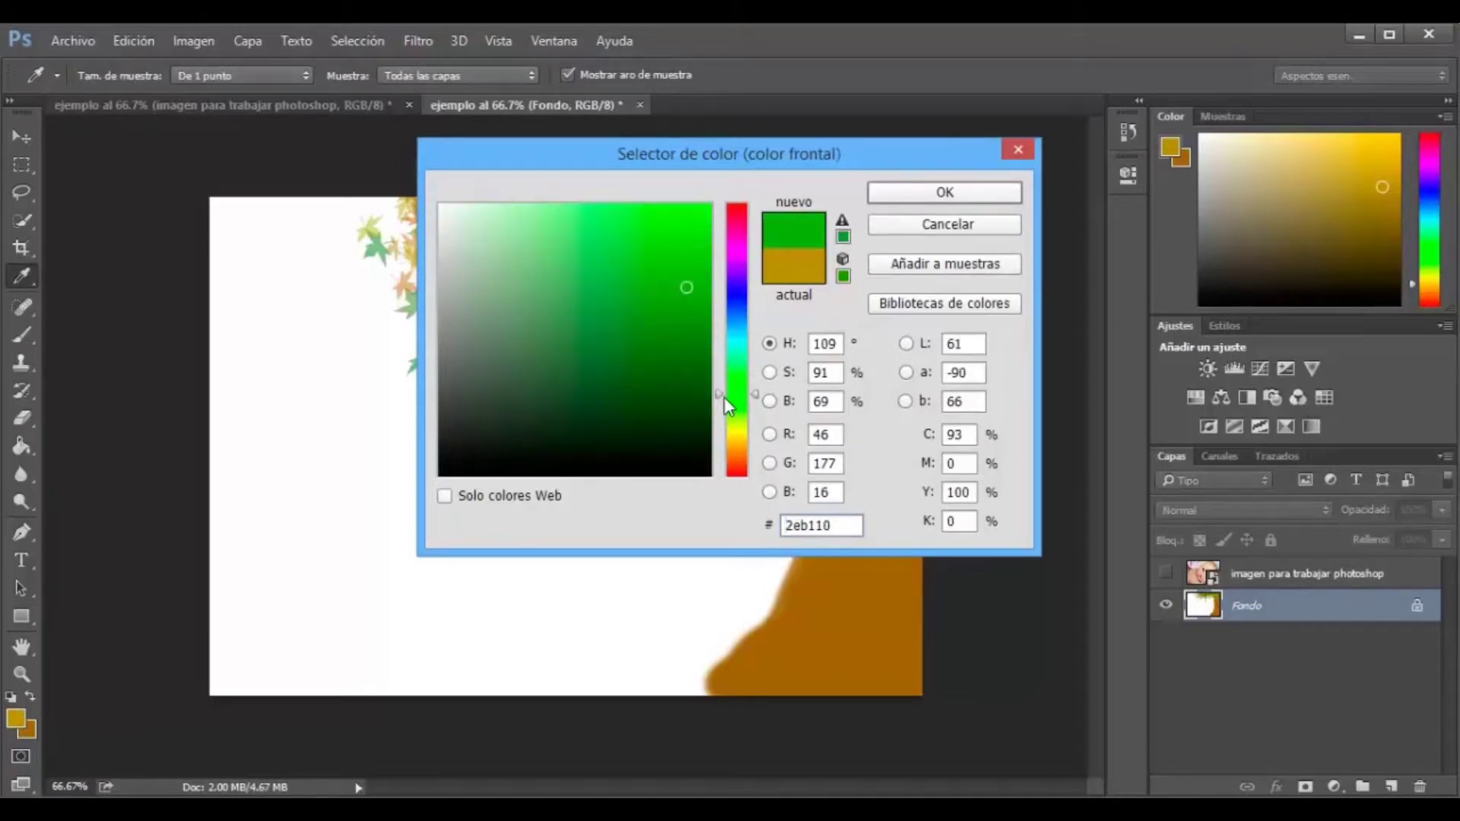
left_click(685, 351)
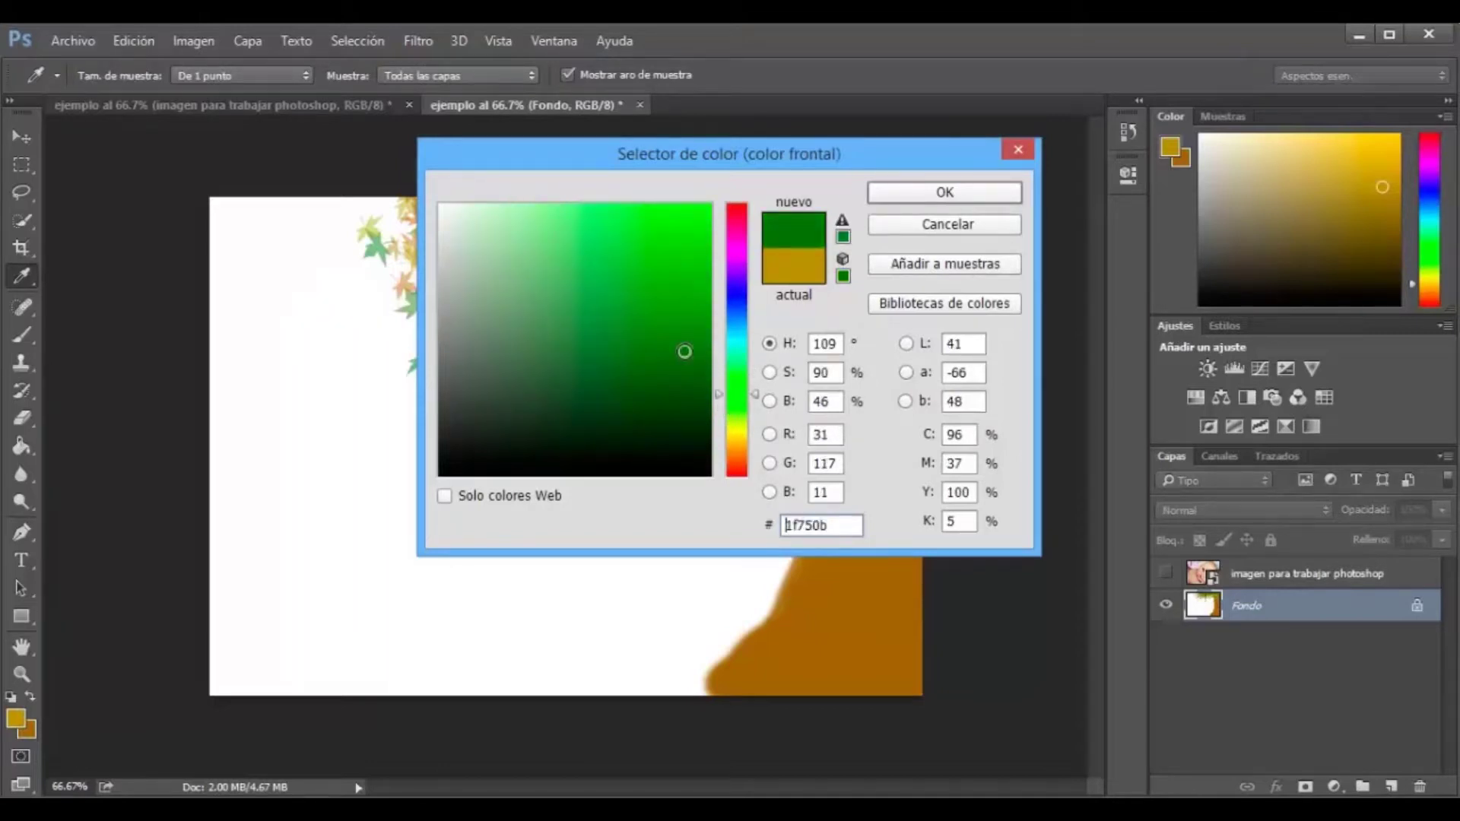
left_click(942, 195)
key("b")
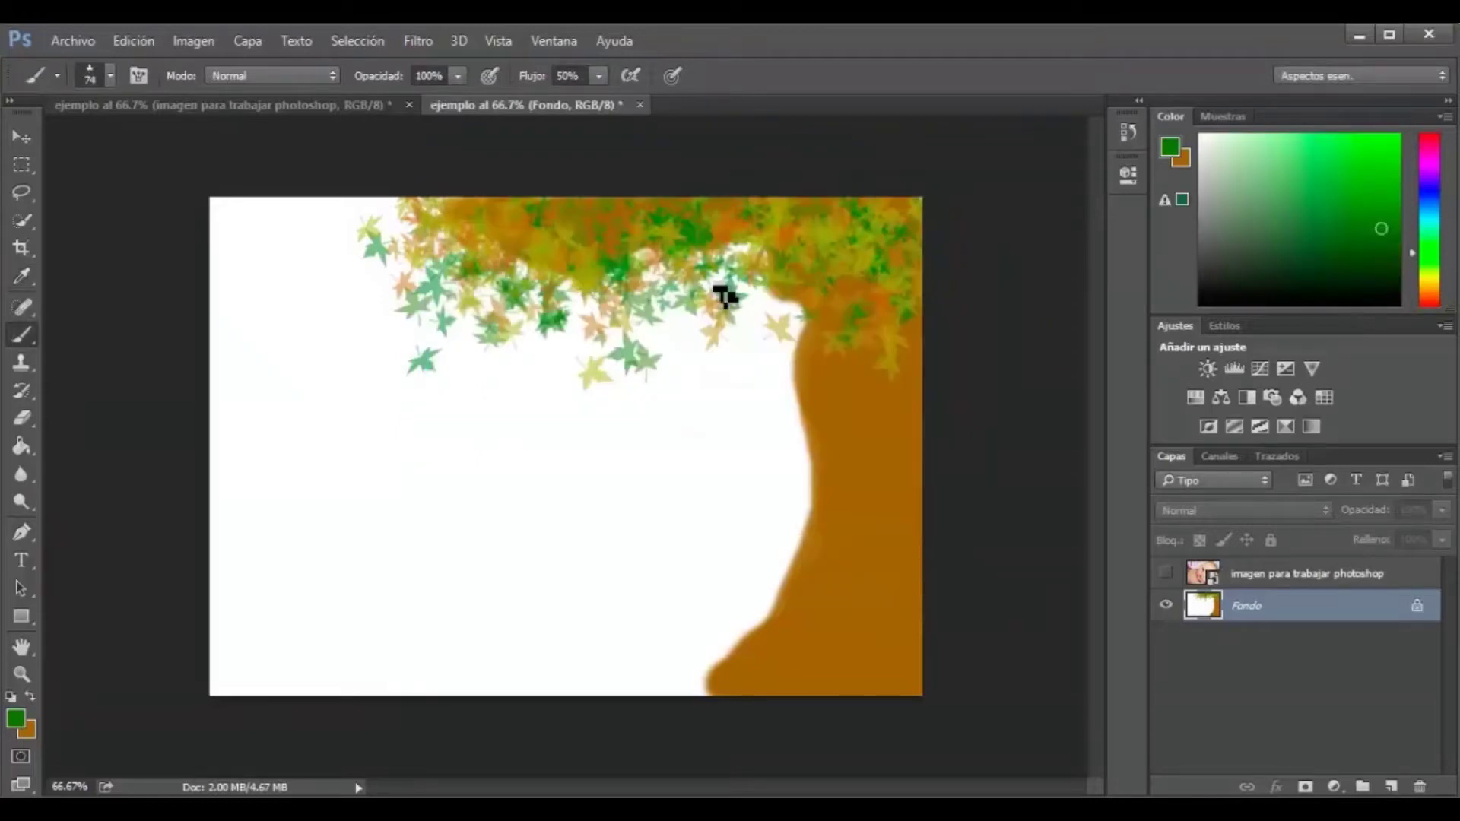
- Paint dark green leaves spilling down-left, then orange leaves across the canopy
left_click_drag(620, 315, 794, 254)
mouse_move(788, 251)
left_mouse_down()
mouse_move(855, 237)
mouse_move(695, 261)
mouse_move(620, 228)
mouse_move(561, 238)
mouse_move(320, 213)
left_mouse_up()
mouse_move(695, 235)
left_mouse_down()
mouse_move(724, 221)
mouse_move(761, 236)
left_mouse_up()
left_click_drag(881, 251, 563, 487)
left_click(30, 696)
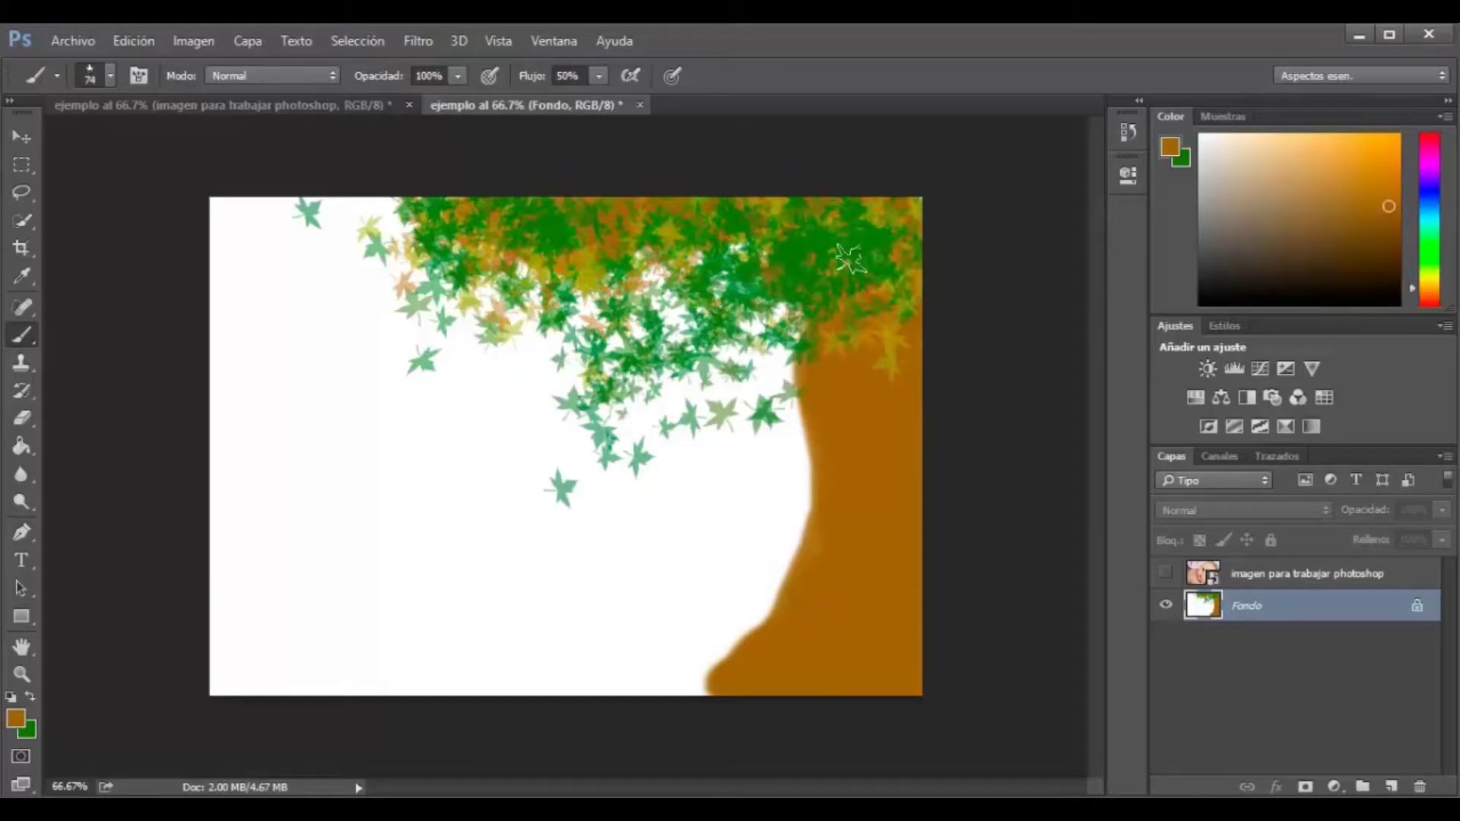
mouse_move(743, 299)
left_mouse_down()
mouse_move(631, 249)
mouse_move(532, 251)
left_mouse_up()
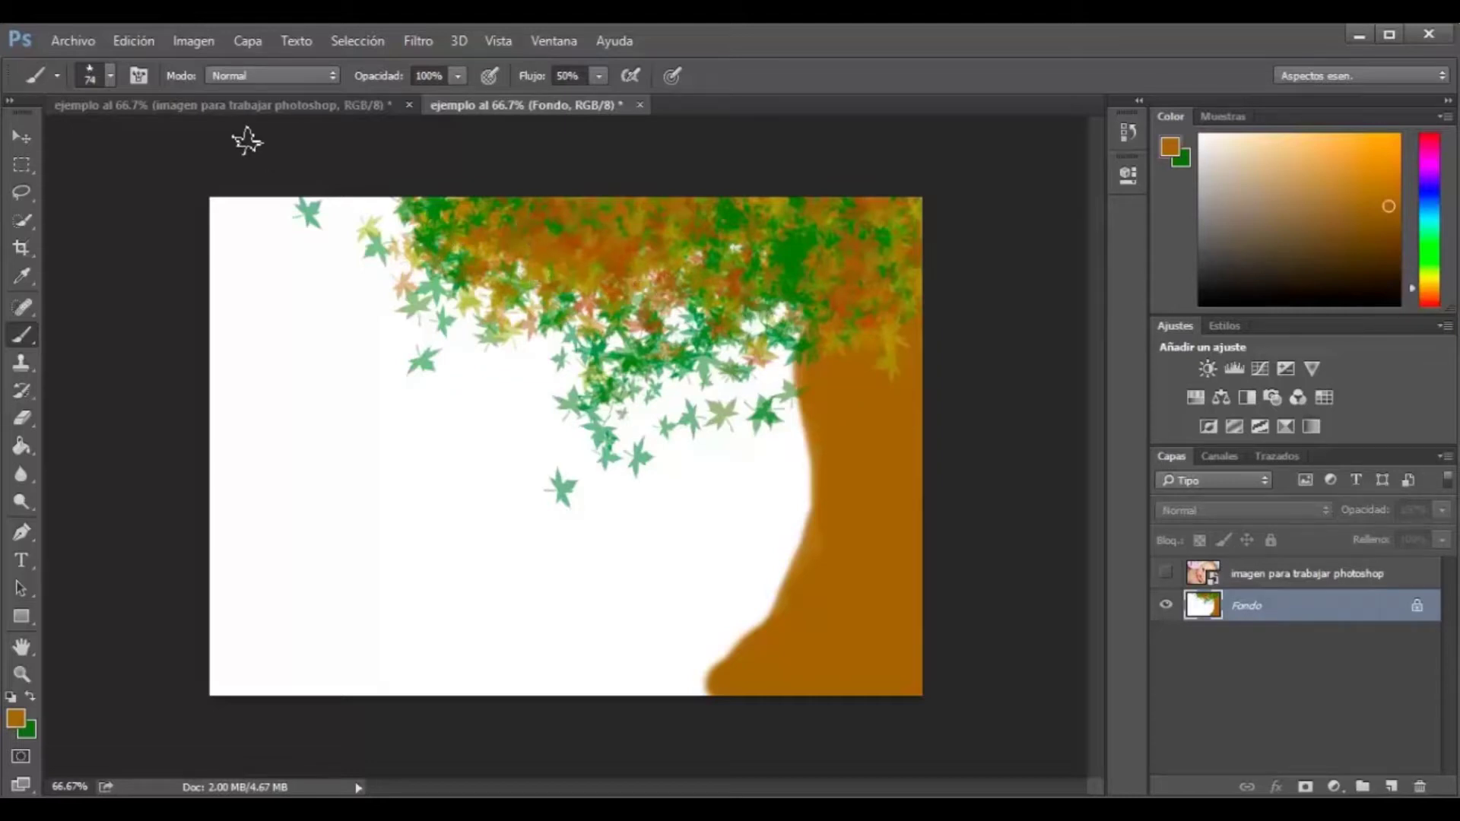
- Choose the 134 px grass brush and make dark green the painting colour
left_click(111, 76)
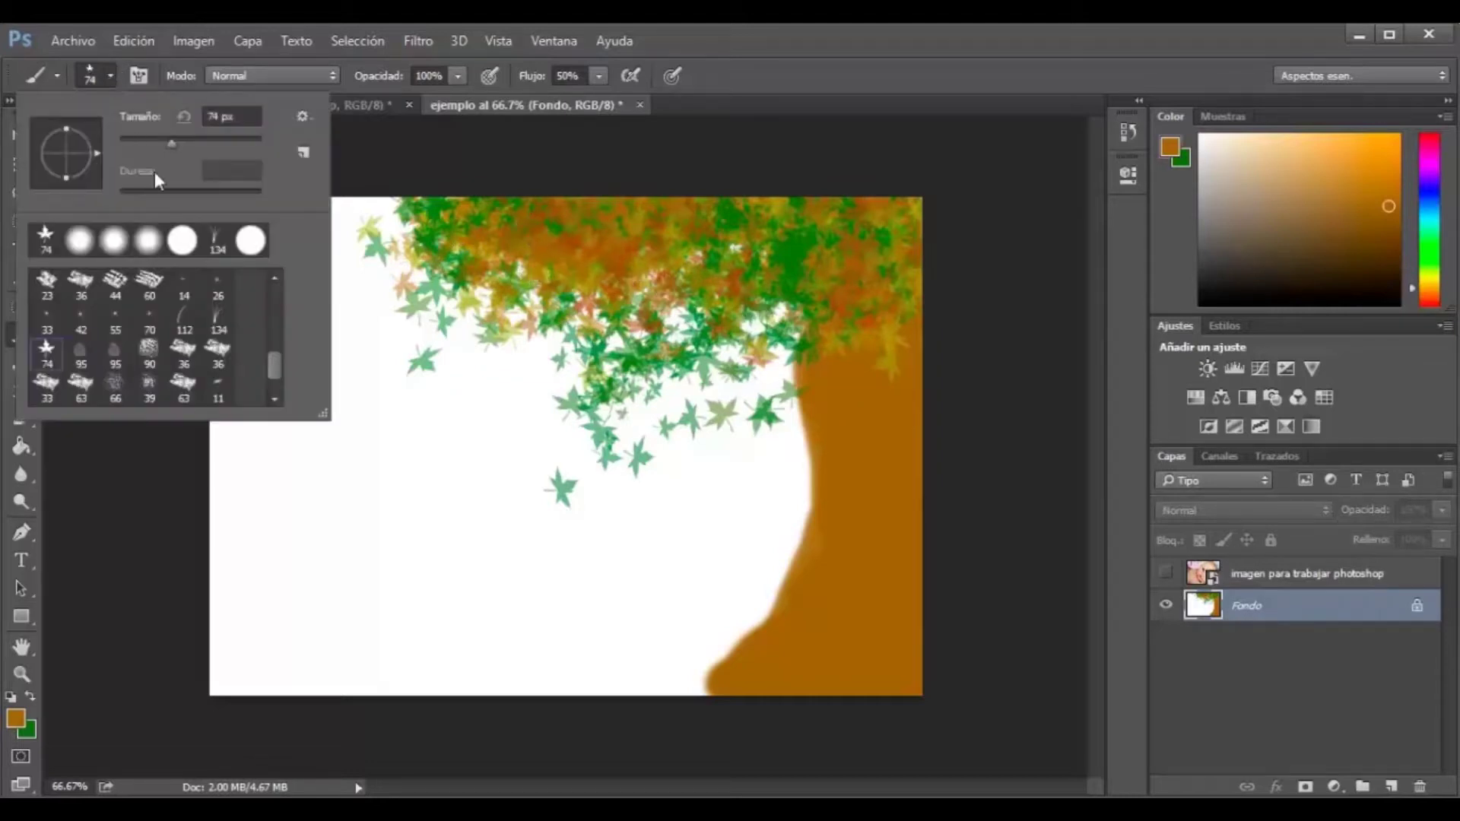
left_click(218, 321)
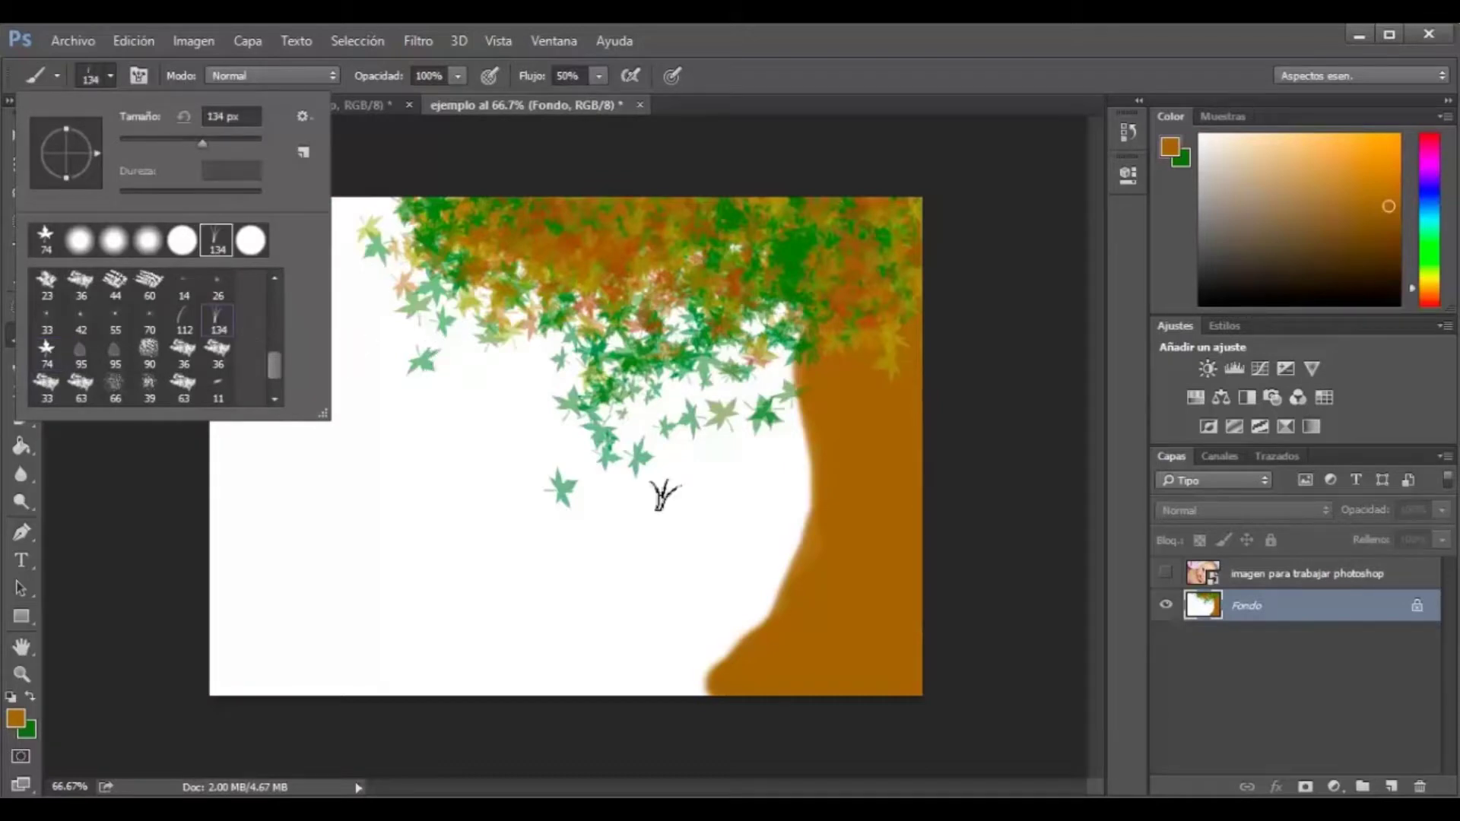
left_click(191, 654)
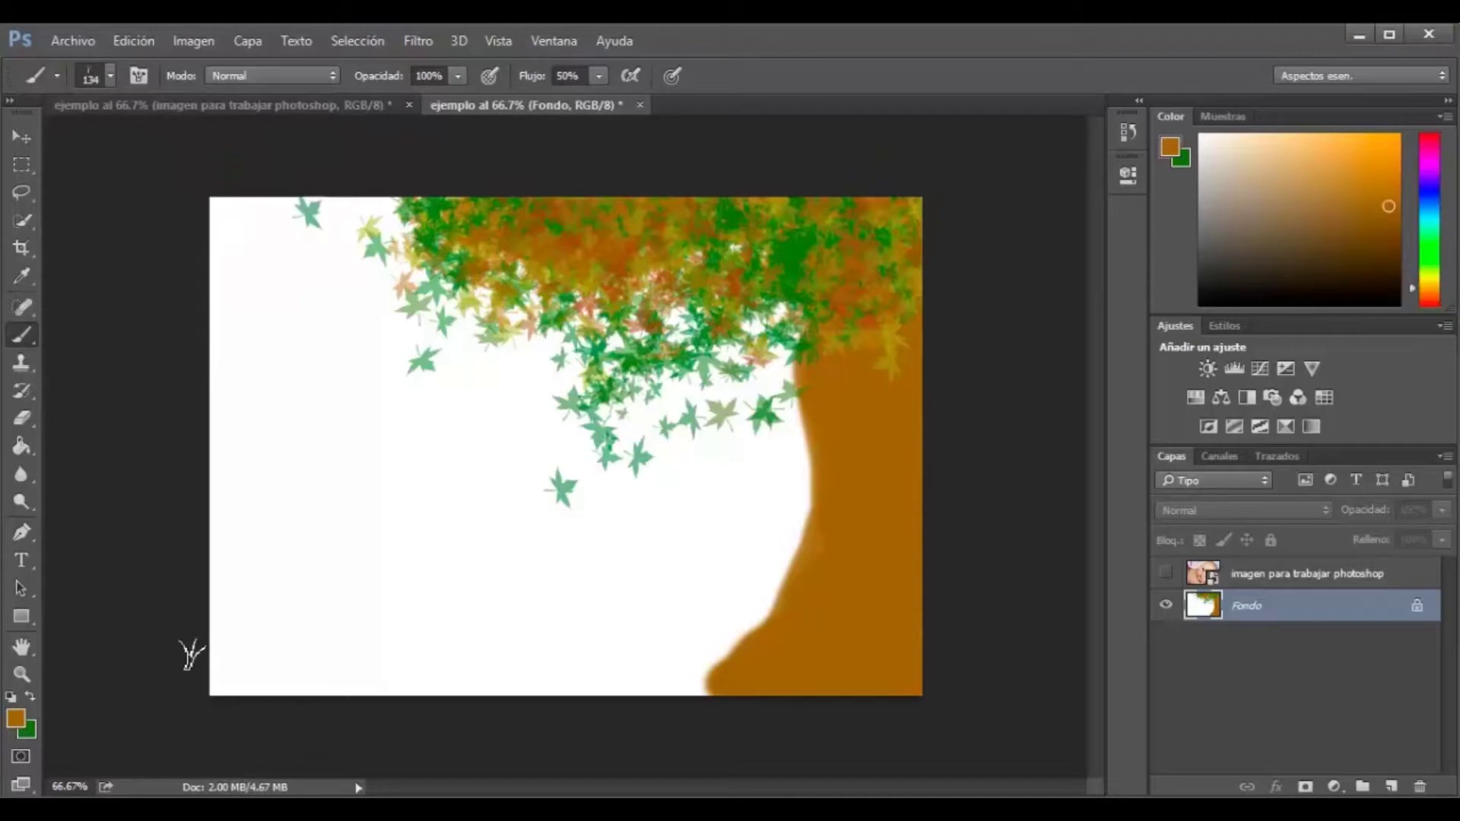
left_click(30, 728)
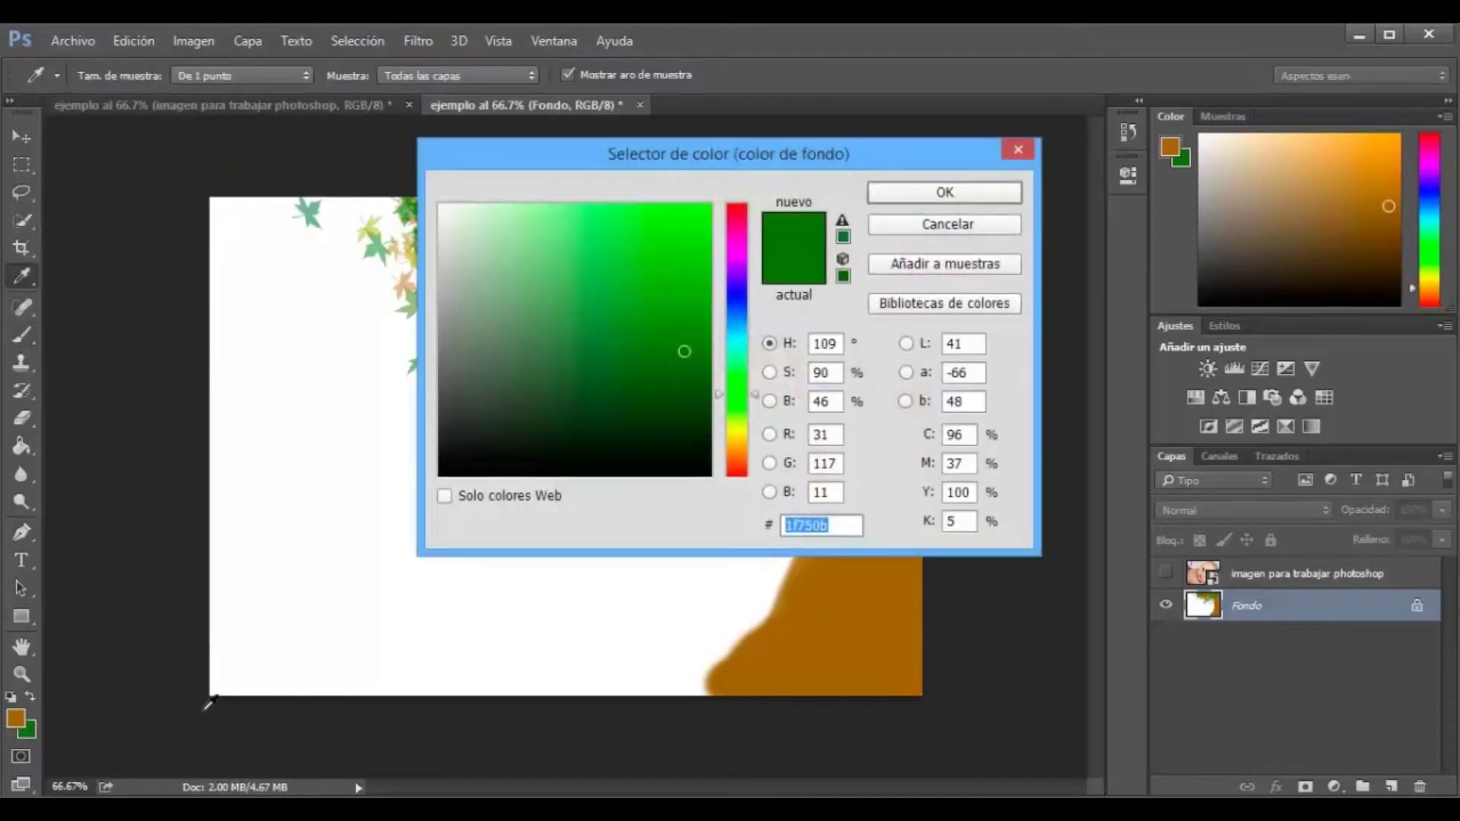
left_click(978, 194)
key("x")
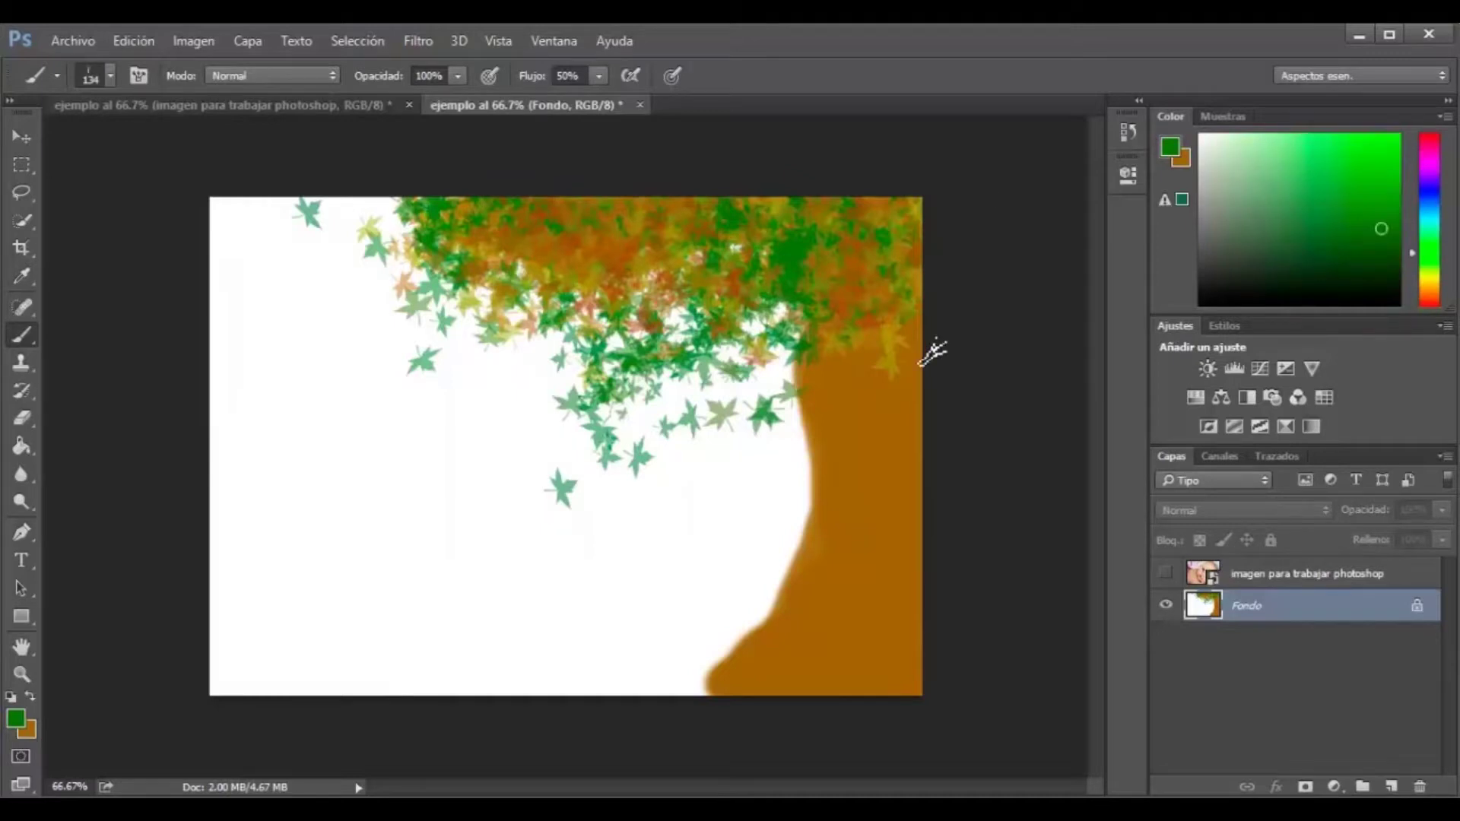
- Paint grass blades around the trunk's base along the bottom of the canvas
left_click(774, 649)
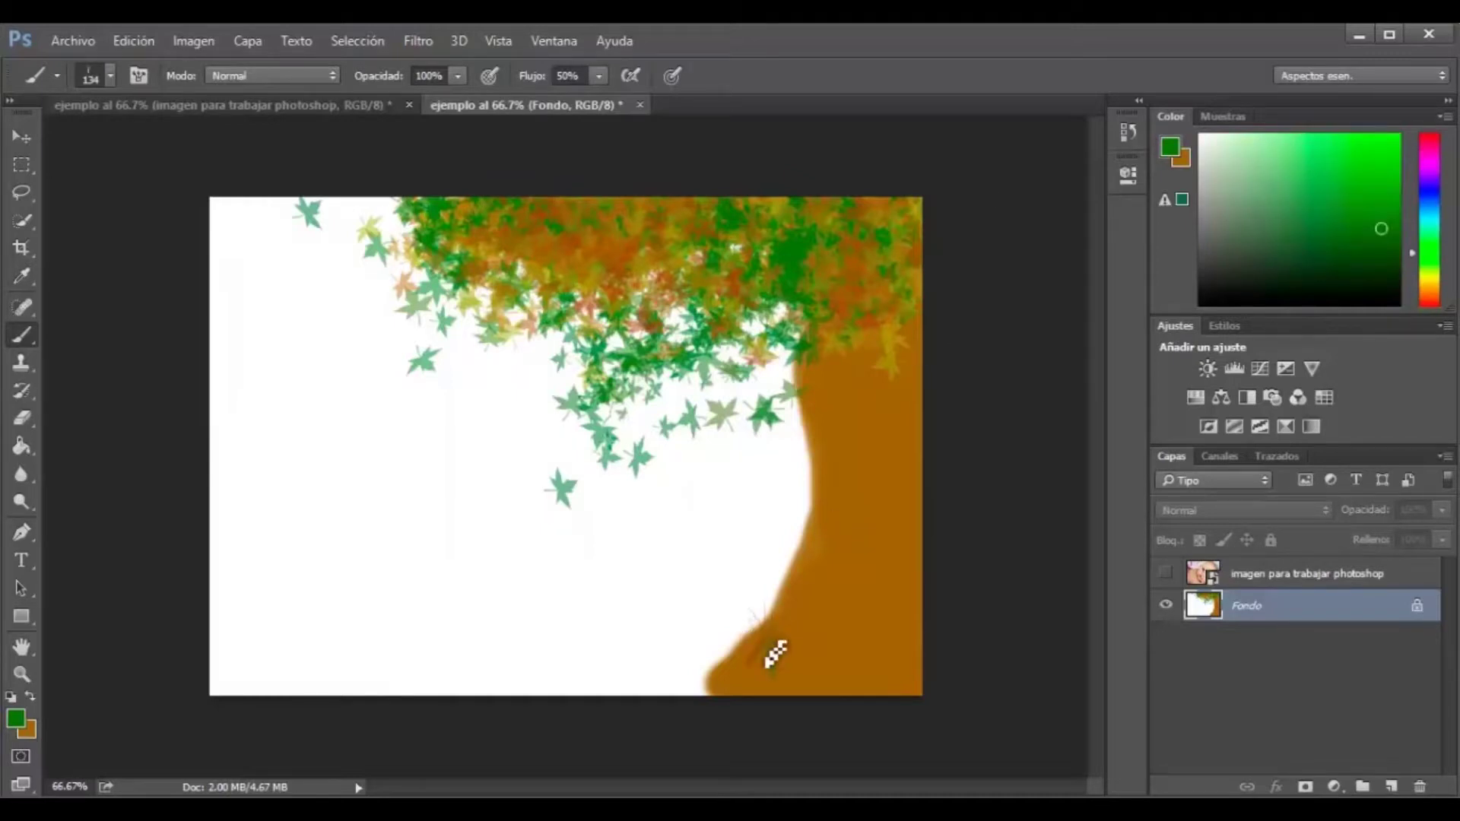
mouse_move(761, 631)
left_mouse_down()
mouse_move(723, 650)
mouse_move(701, 626)
mouse_move(760, 642)
mouse_move(783, 618)
mouse_move(825, 653)
mouse_move(730, 669)
mouse_move(723, 654)
mouse_move(743, 678)
mouse_move(714, 650)
left_mouse_up()
left_click_drag(875, 654, 853, 612)
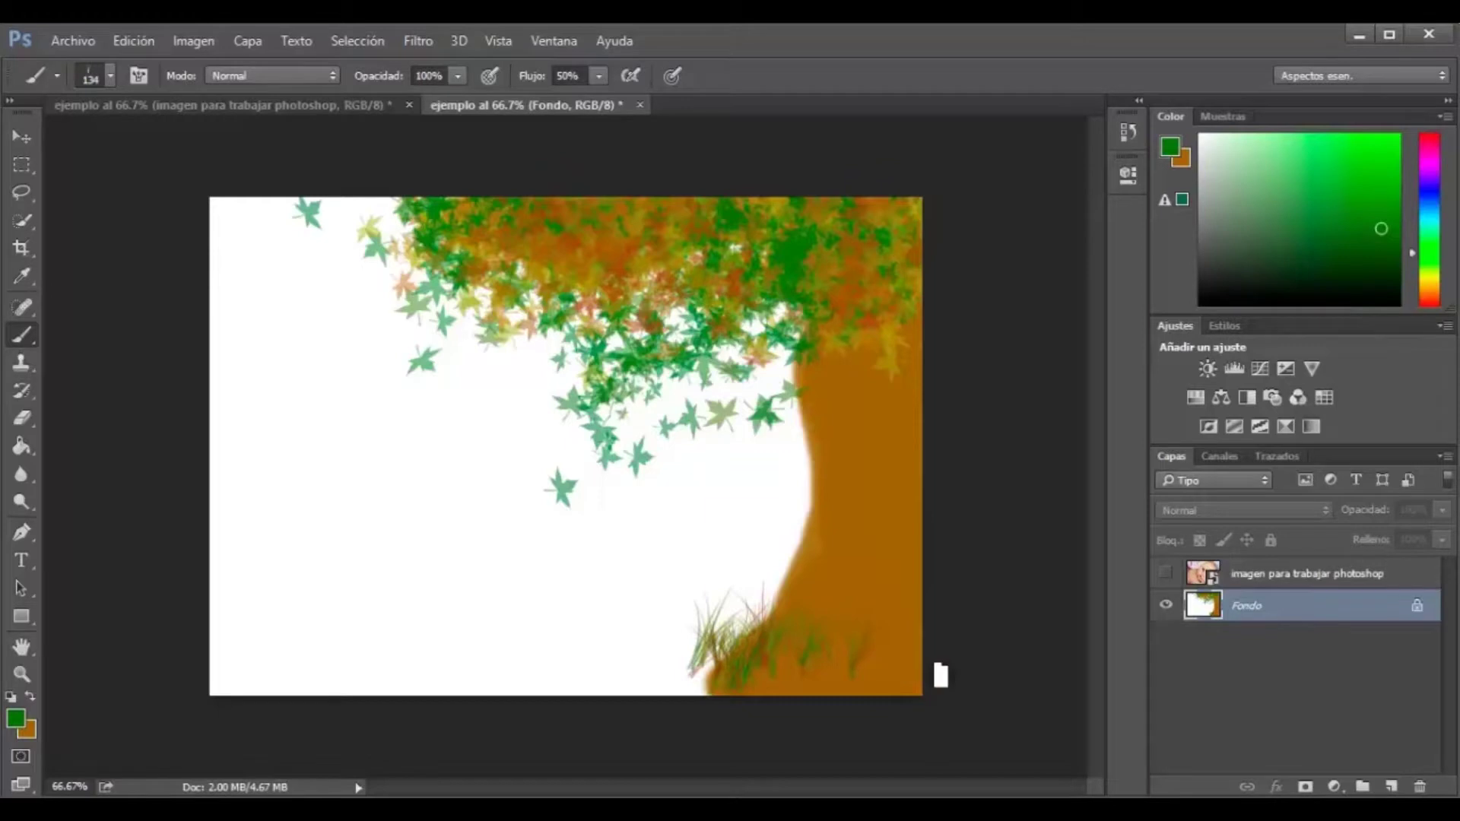
mouse_move(906, 663)
left_mouse_down()
mouse_move(875, 635)
mouse_move(894, 635)
mouse_move(886, 664)
mouse_move(844, 654)
mouse_move(842, 678)
mouse_move(797, 685)
left_mouse_up()
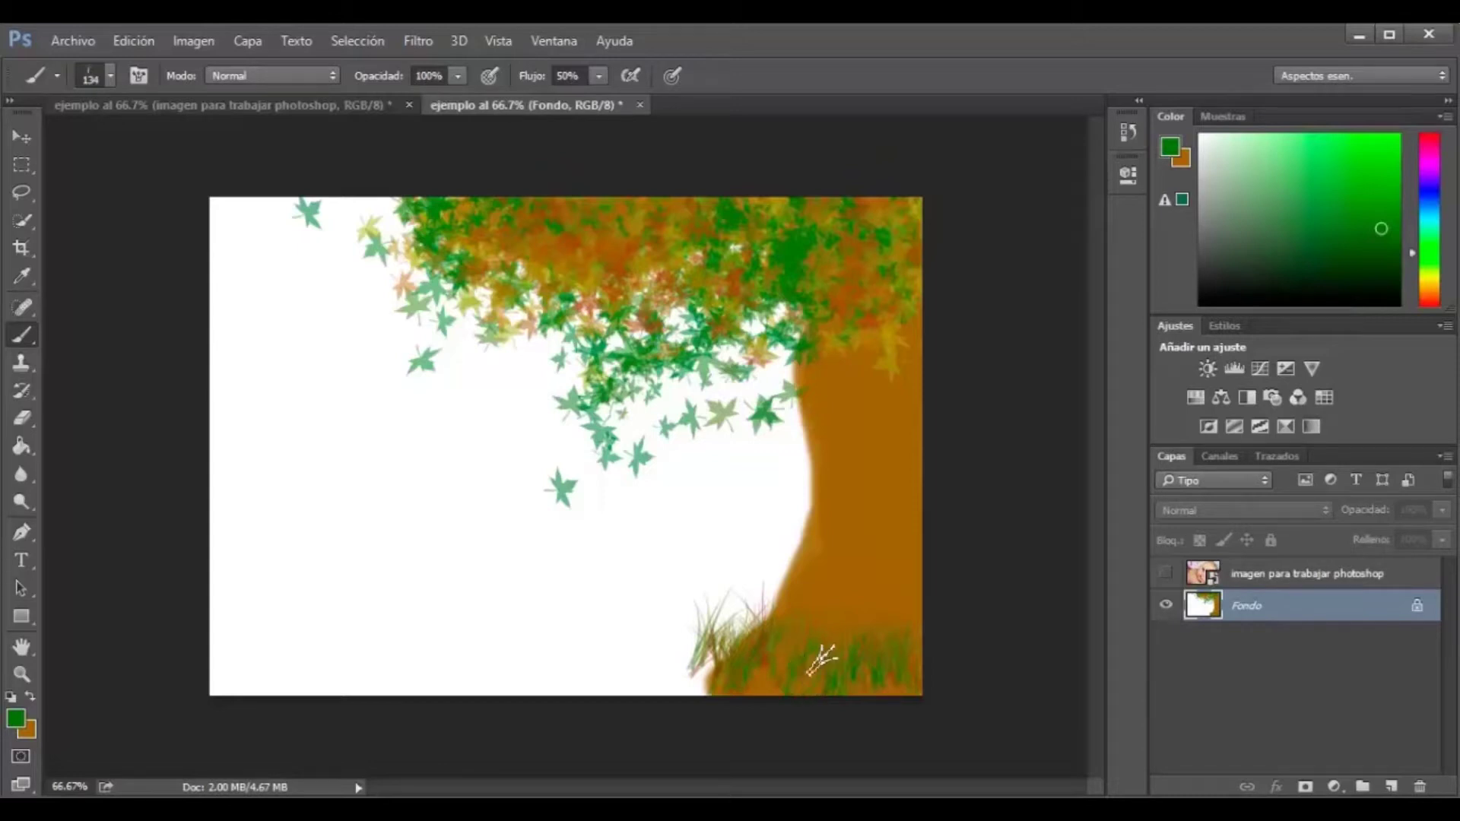
left_click(698, 667)
left_click_drag(699, 668, 719, 675)
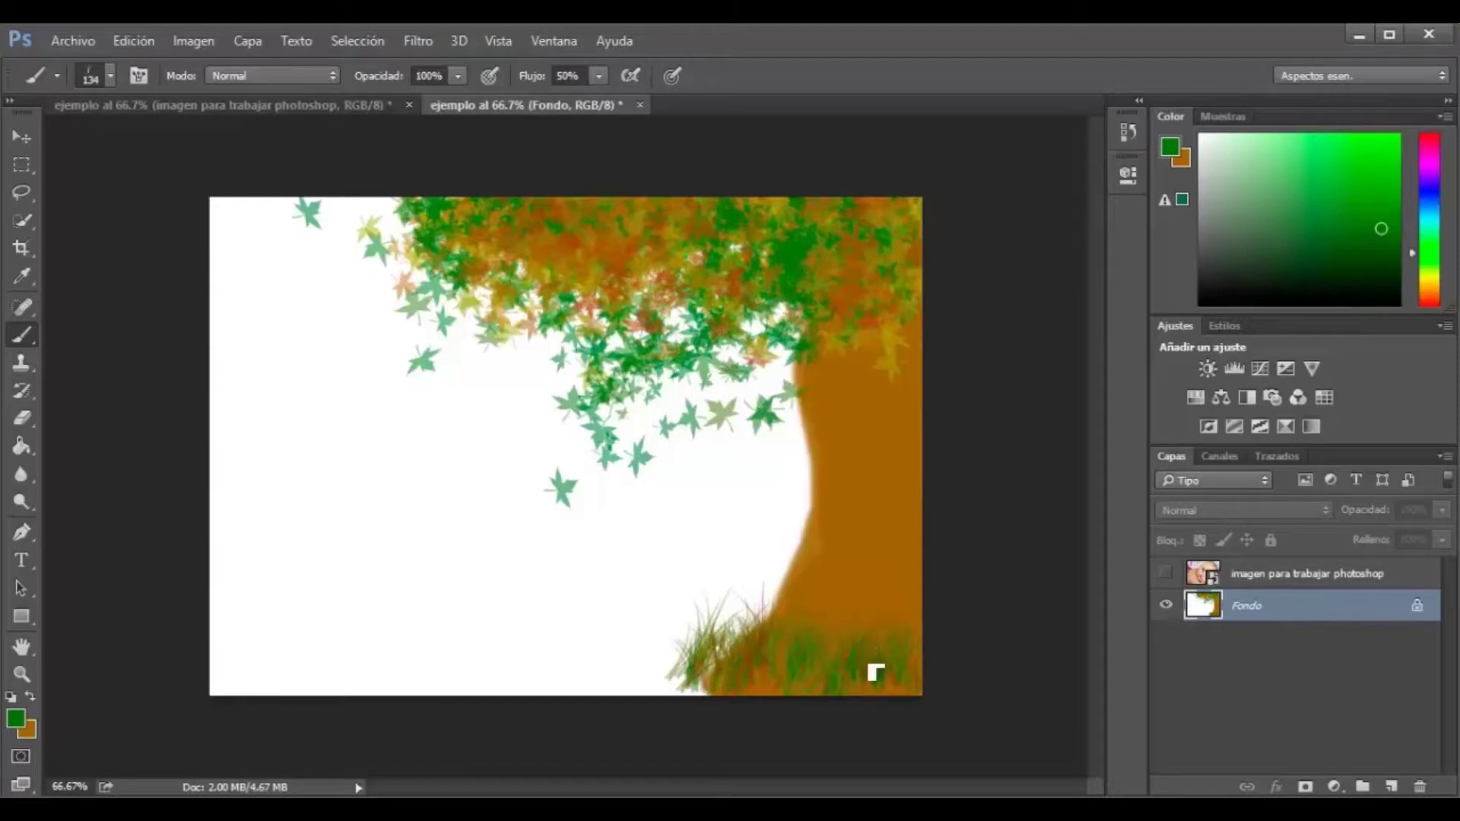
mouse_move(782, 646)
left_mouse_down()
mouse_move(738, 587)
mouse_move(759, 570)
mouse_move(737, 515)
mouse_move(753, 548)
mouse_move(787, 549)
mouse_move(815, 581)
mouse_move(806, 559)
left_mouse_up()
mouse_move(880, 592)
left_mouse_down()
mouse_move(814, 612)
mouse_move(838, 643)
mouse_move(825, 620)
mouse_move(780, 642)
mouse_move(688, 620)
mouse_move(704, 629)
mouse_move(704, 586)
mouse_move(790, 593)
mouse_move(753, 563)
mouse_move(784, 548)
left_mouse_up()
left_click_drag(776, 601, 795, 556)
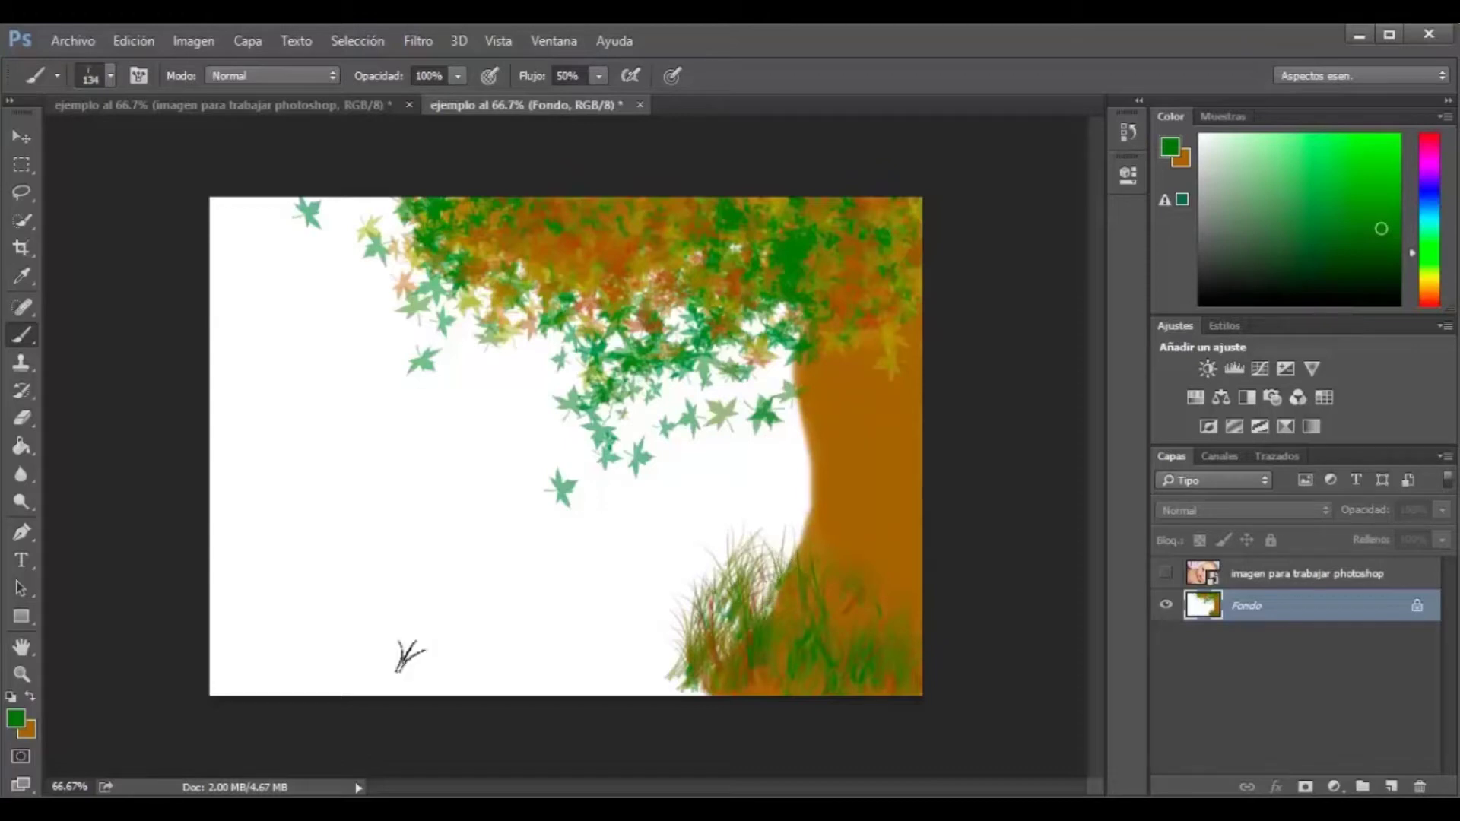
left_click(15, 721)
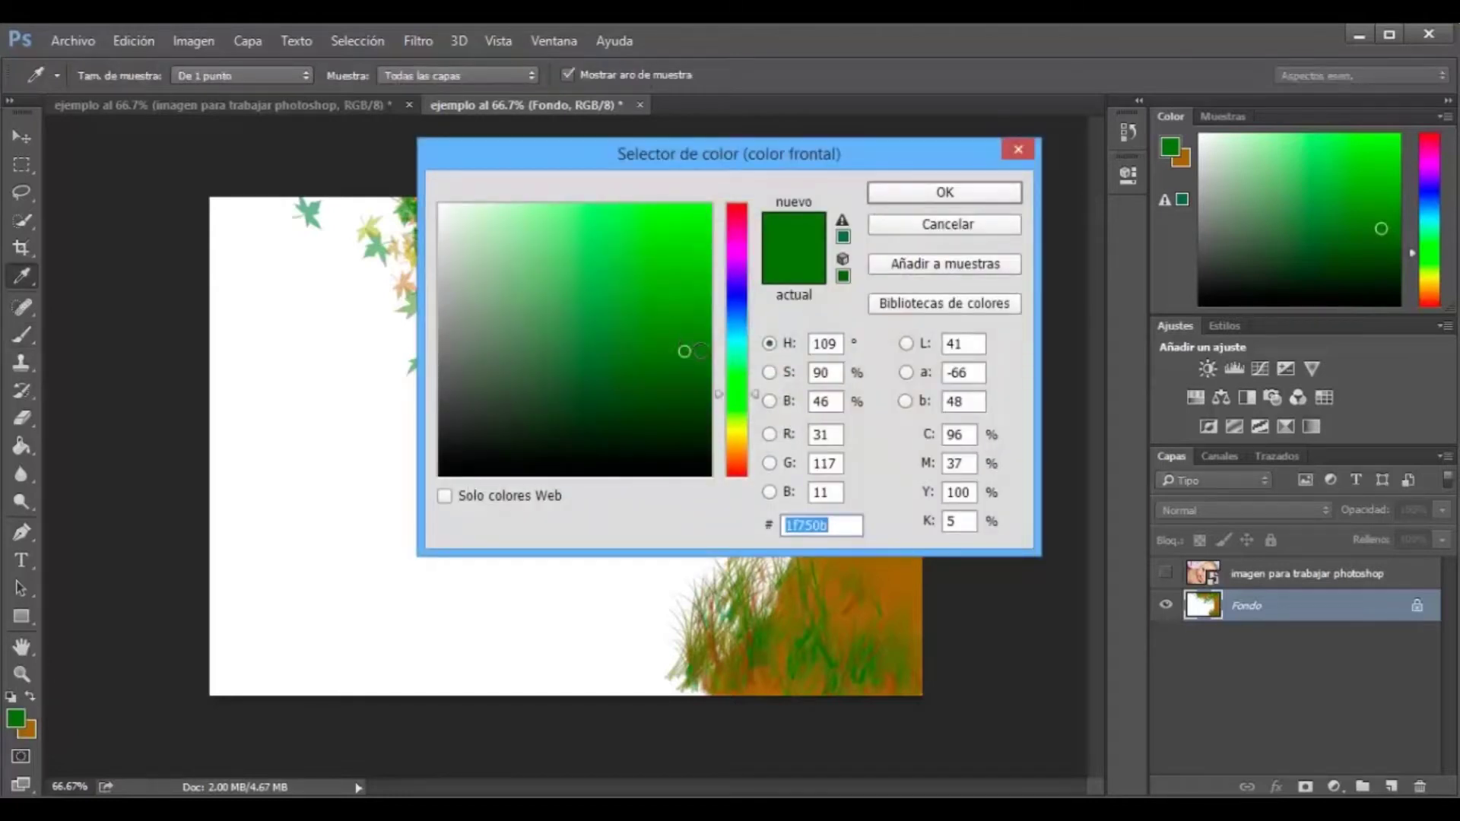
- Set the foreground colour to a bright teal-green in the Color Picker
left_click_drag(720, 391, 724, 436)
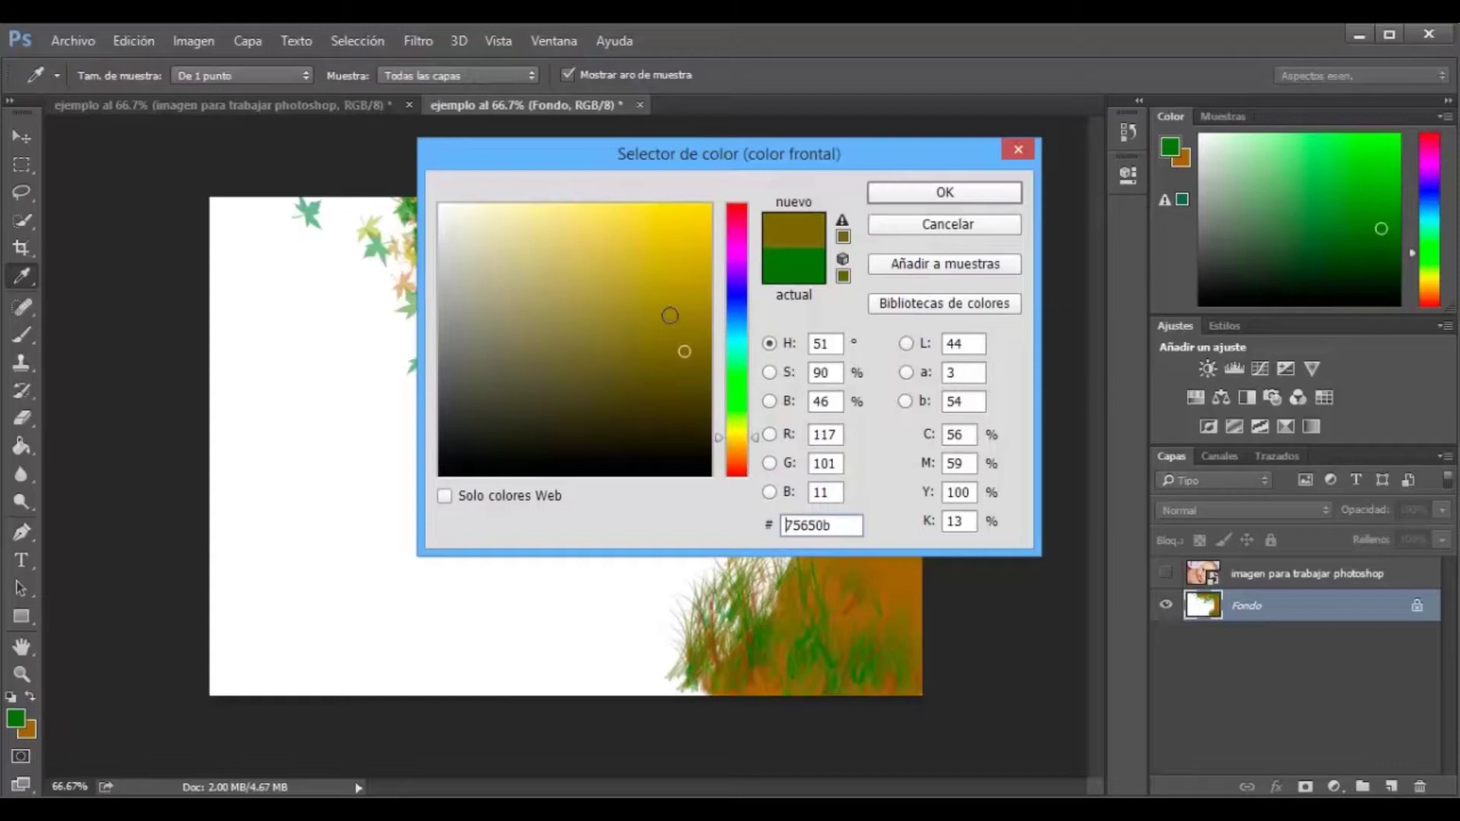
left_click_drag(719, 435, 718, 361)
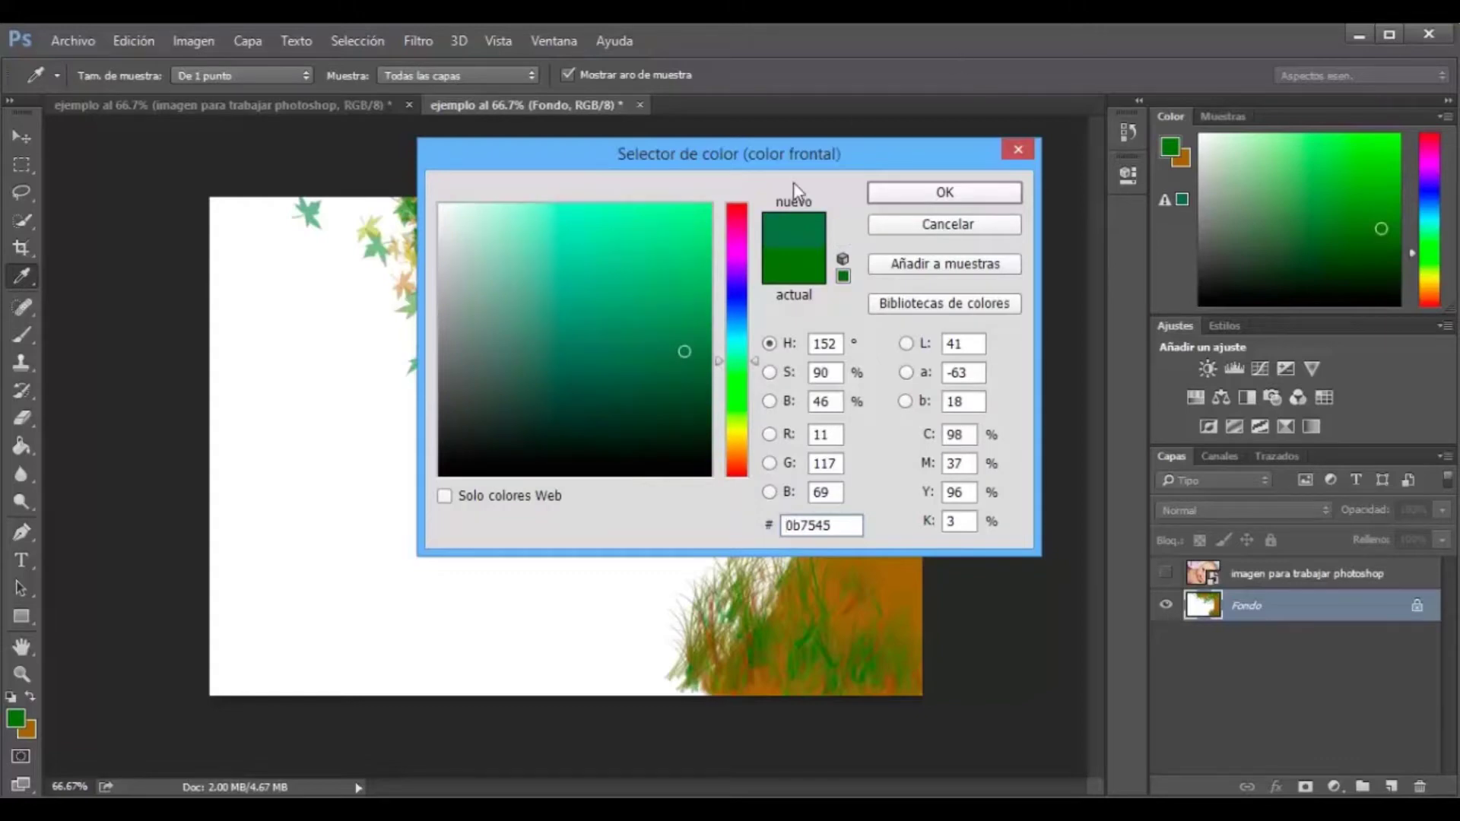
left_click(690, 240)
left_click(924, 191)
key("b")
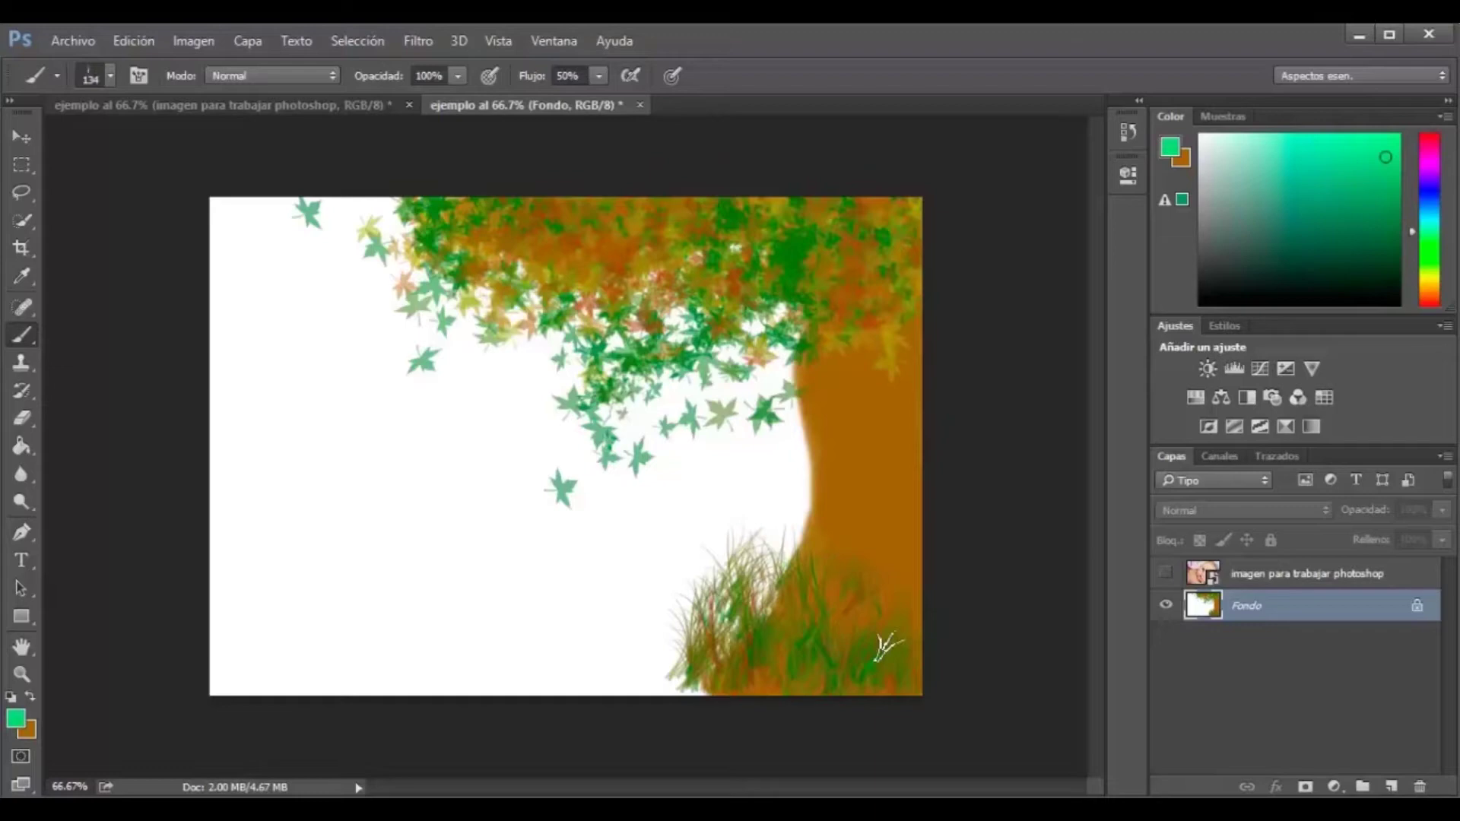
- Brush teal-green grass blades at the trunk base and tuft's left edge, then show the photo layer
mouse_move(824, 639)
left_mouse_down()
mouse_move(794, 628)
mouse_move(766, 652)
left_mouse_up()
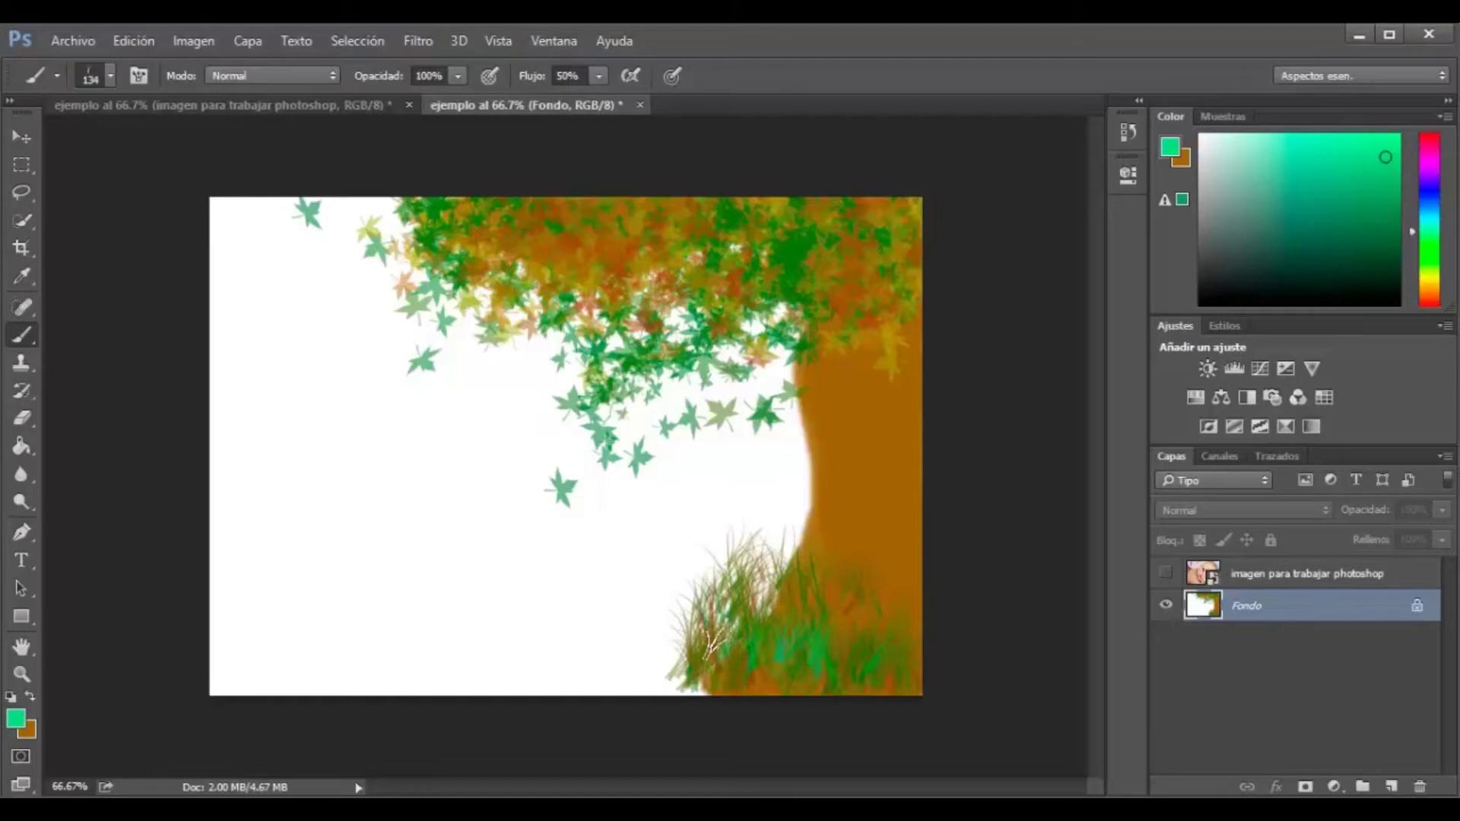
left_click_drag(882, 624, 903, 649)
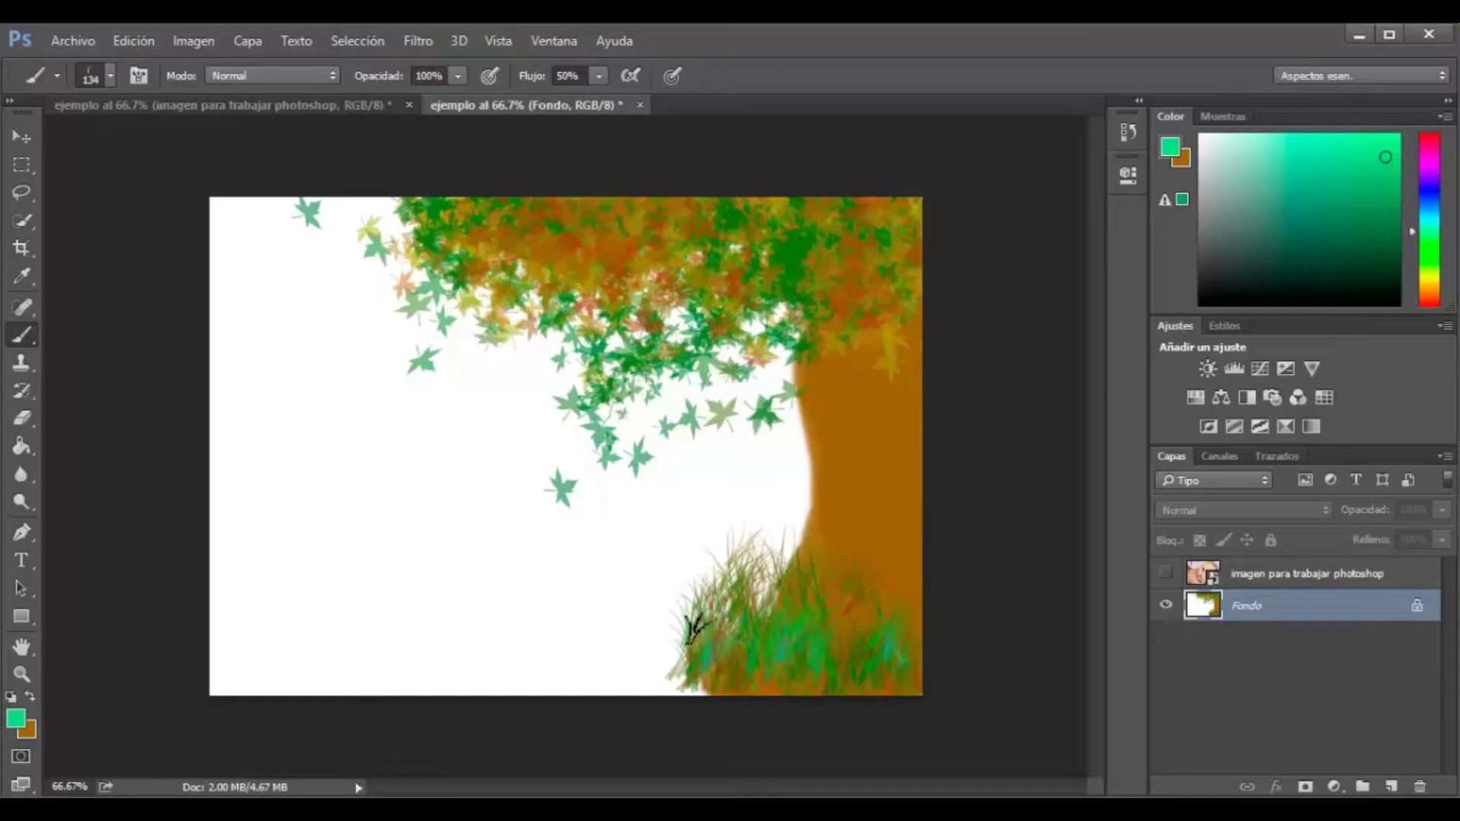
left_click_drag(688, 669, 677, 617)
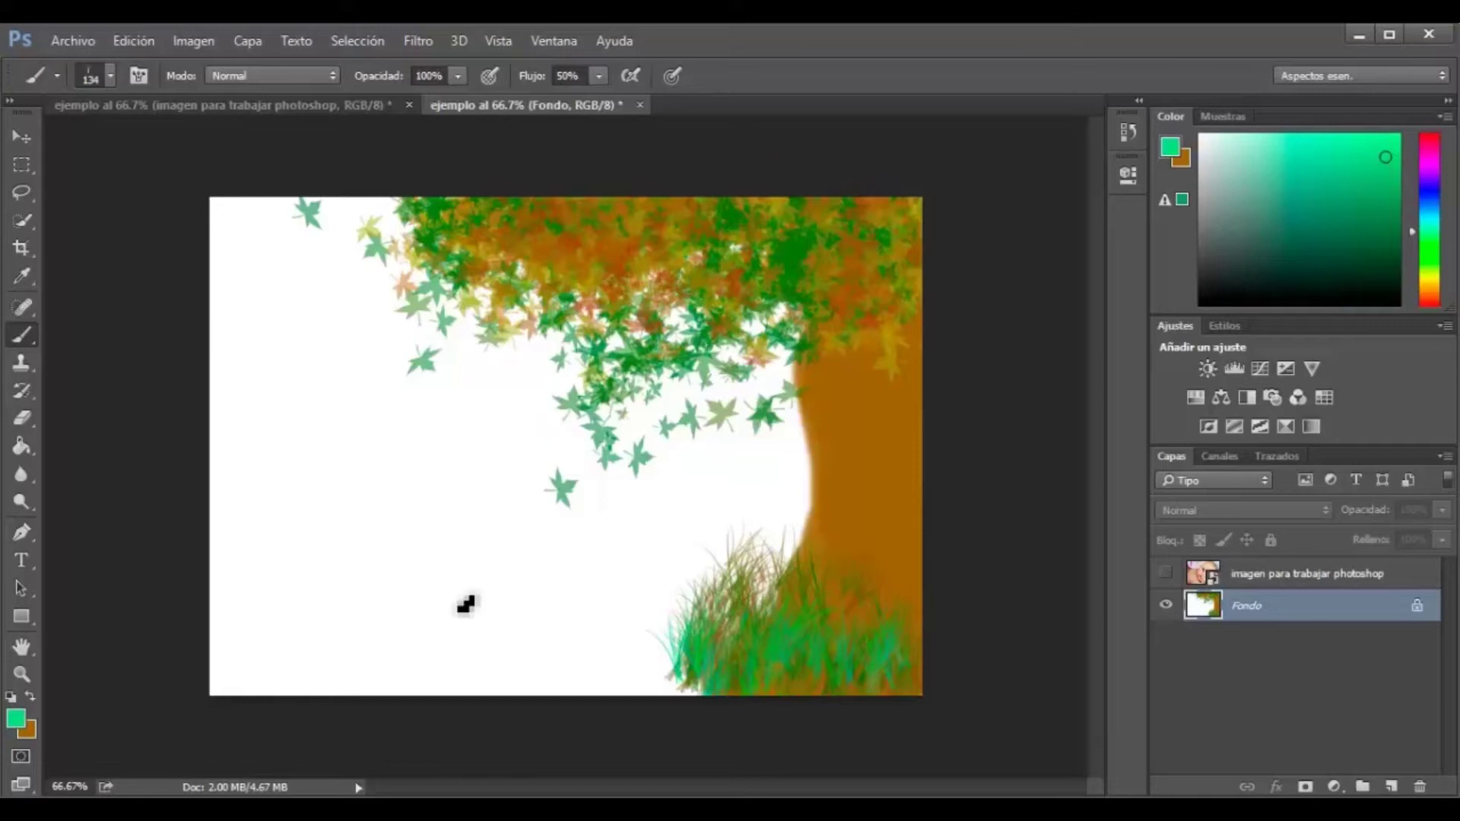
mouse_move(675, 662)
left_mouse_down()
mouse_move(651, 629)
mouse_move(647, 679)
mouse_move(629, 660)
mouse_move(643, 675)
left_mouse_up()
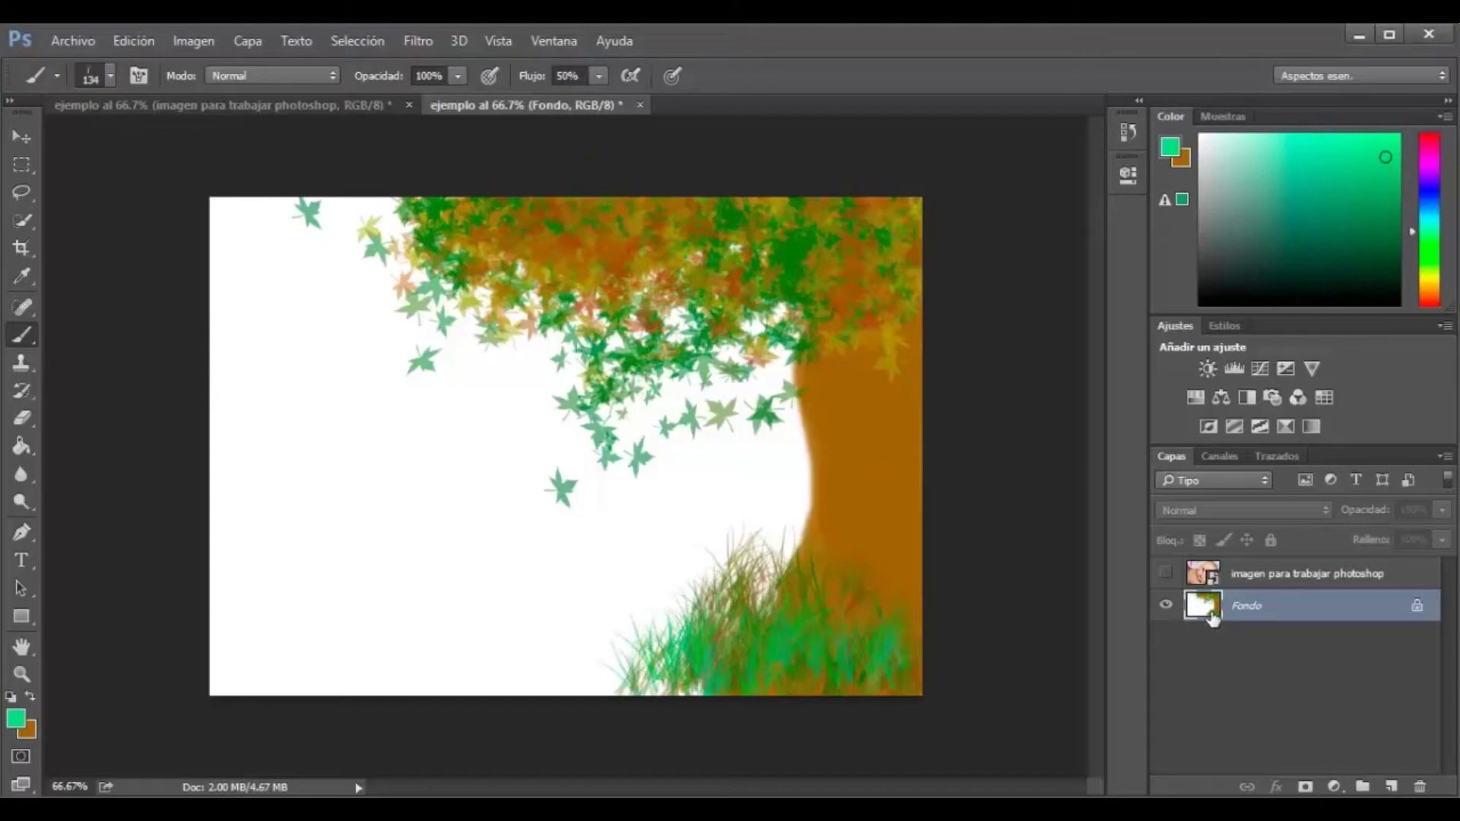
left_click(1165, 573)
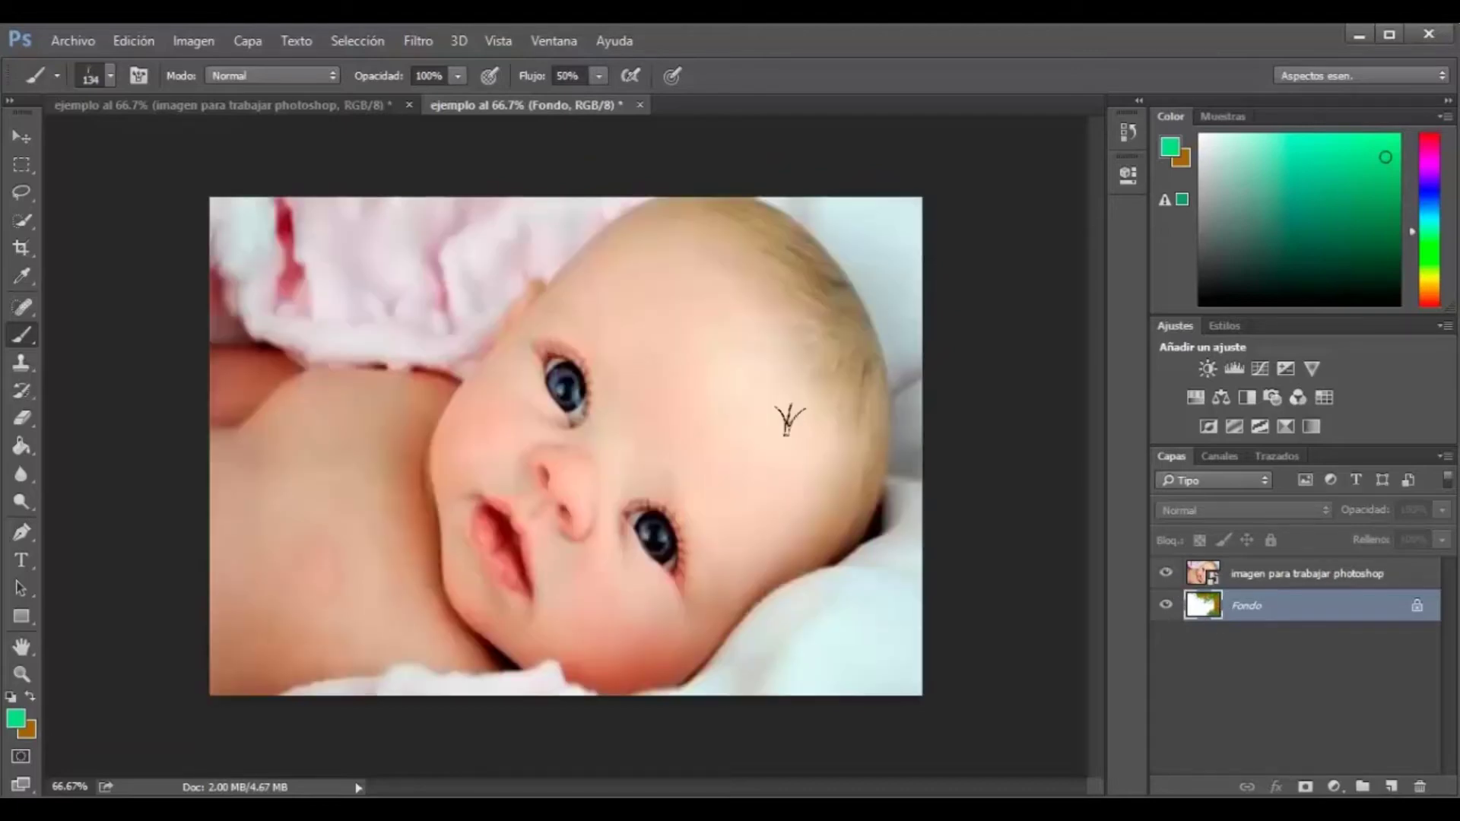
- Choose a hard round brush preset and set its size to 57 px
left_click(111, 75)
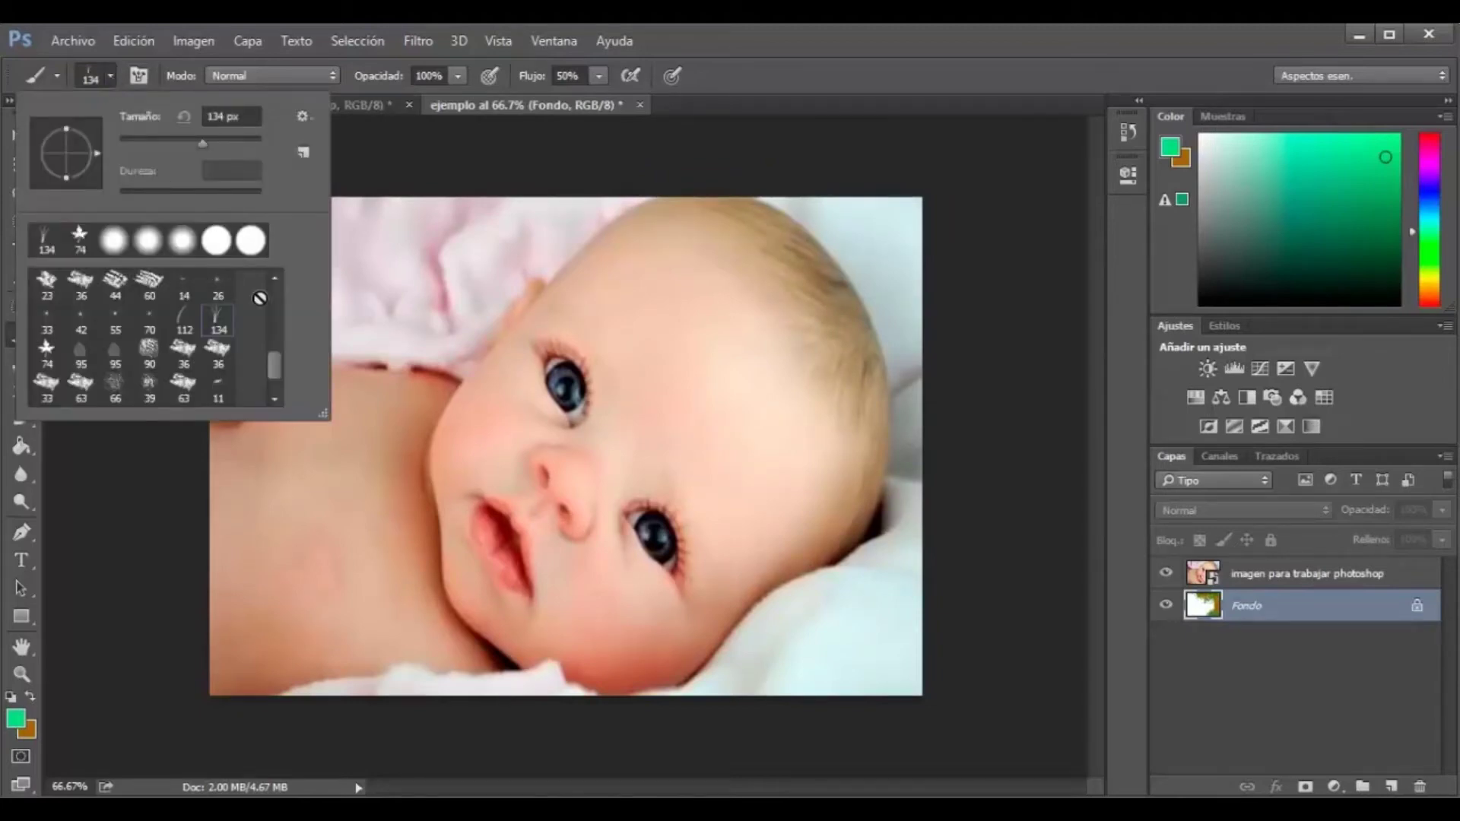
scroll(276, 283, "up", 2)
scroll(276, 283, "up", 2)
scroll(275, 283, "up", 2)
scroll(276, 283, "up", 2)
scroll(275, 283, "up", 2)
scroll(276, 282, "up", 1)
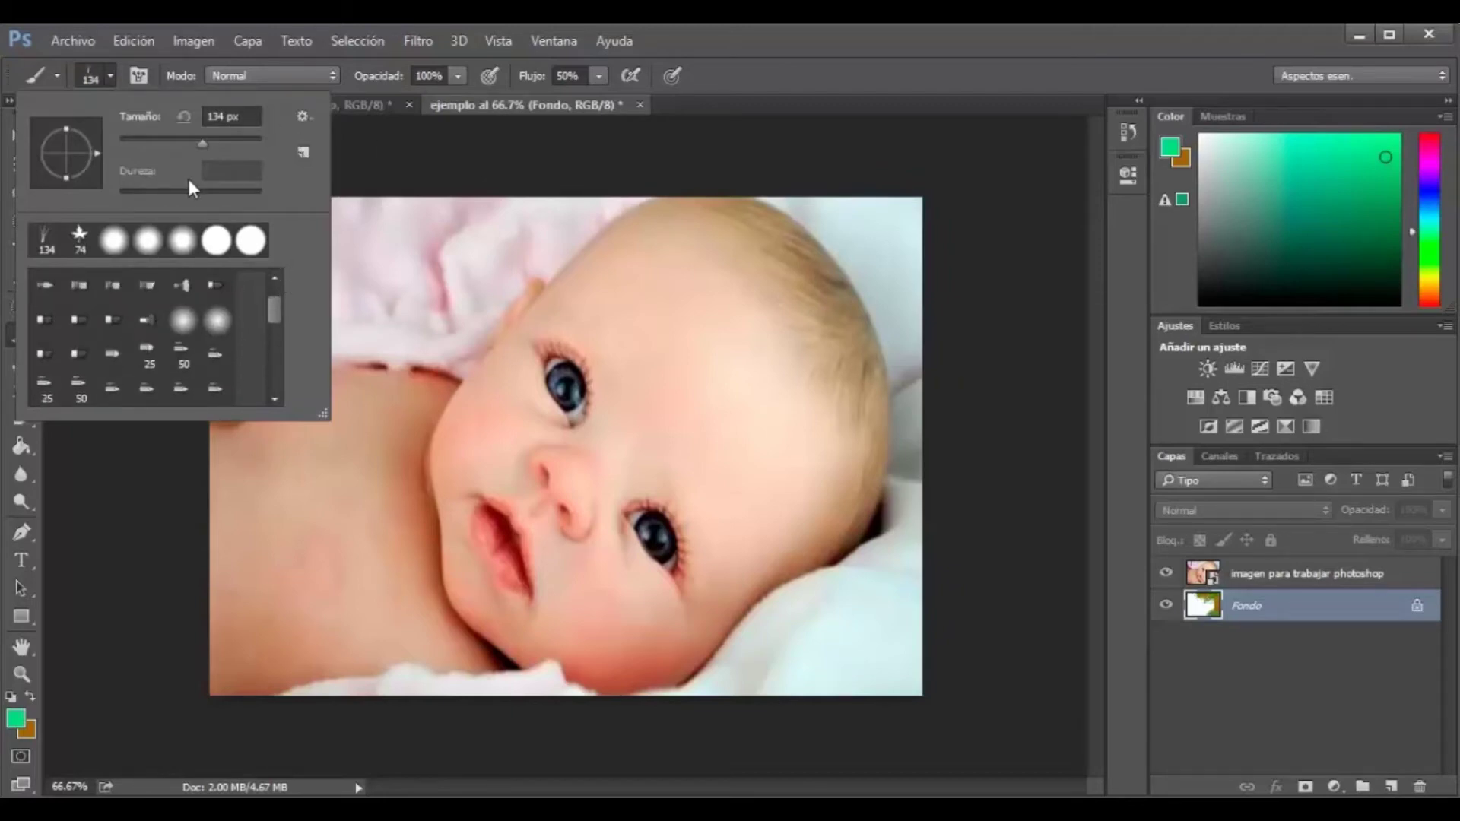
left_click(216, 241)
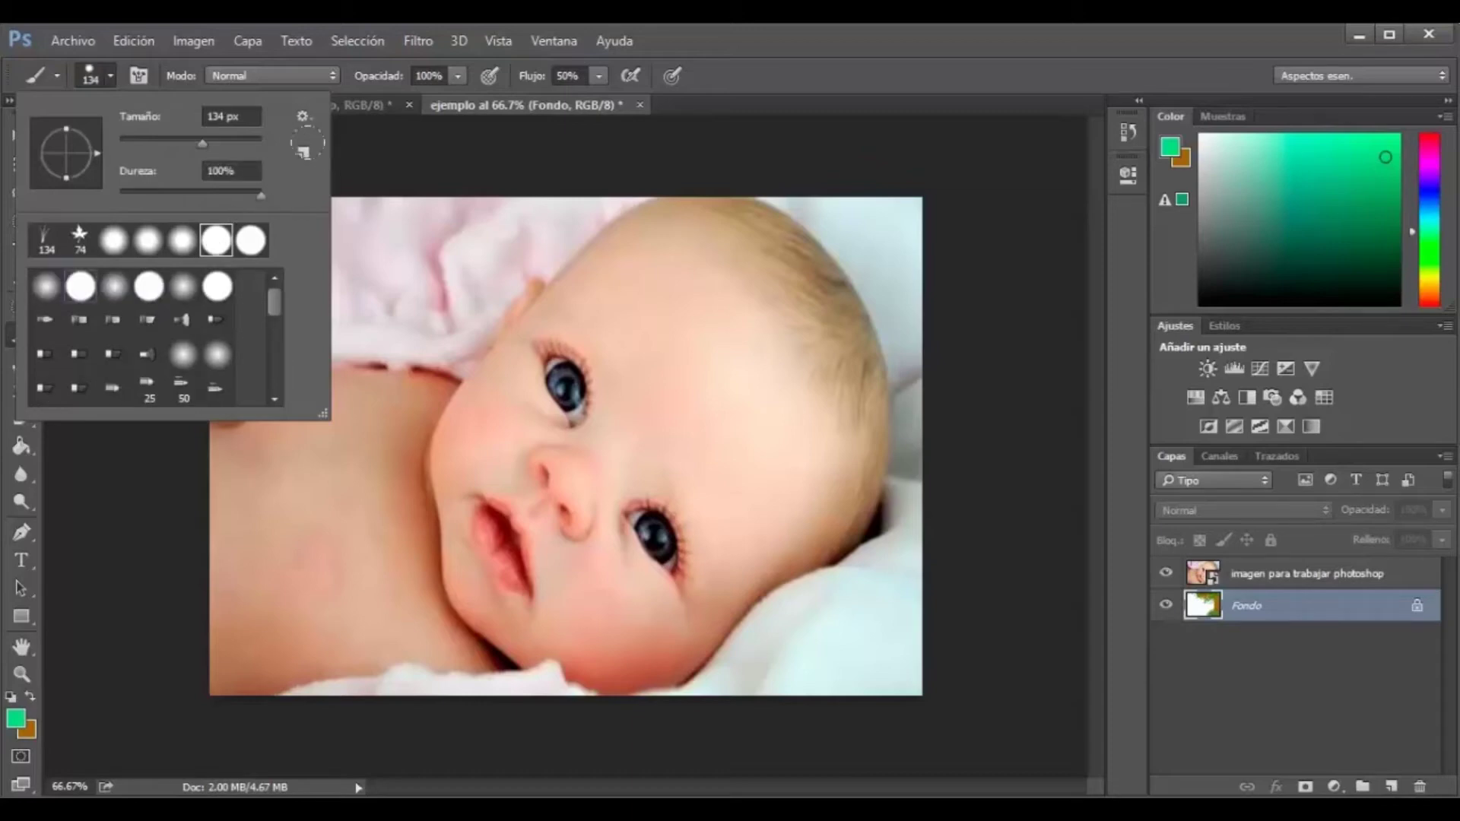
left_click_drag(201, 140, 159, 140)
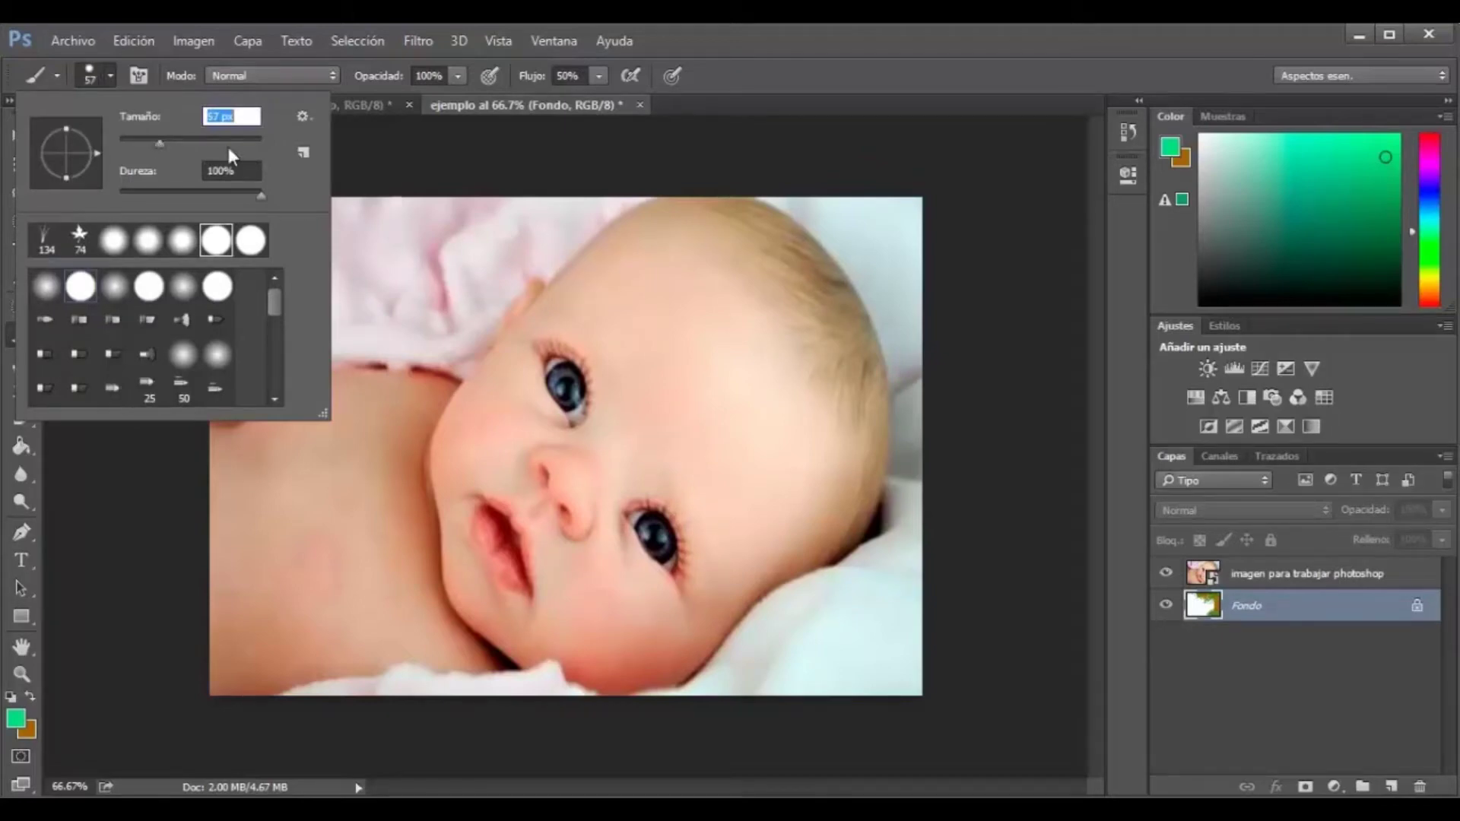
left_click(390, 141)
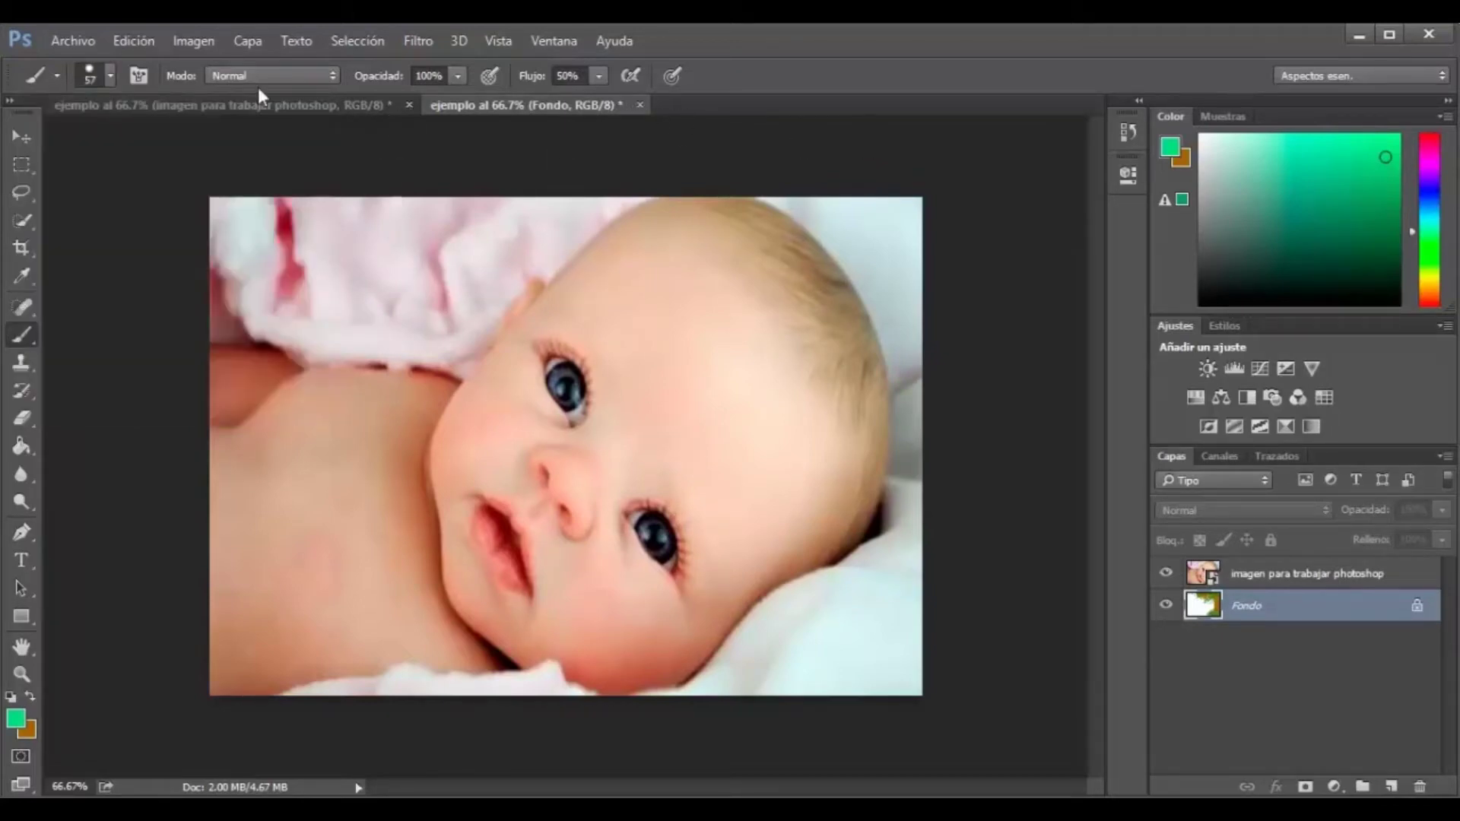
left_click(248, 44)
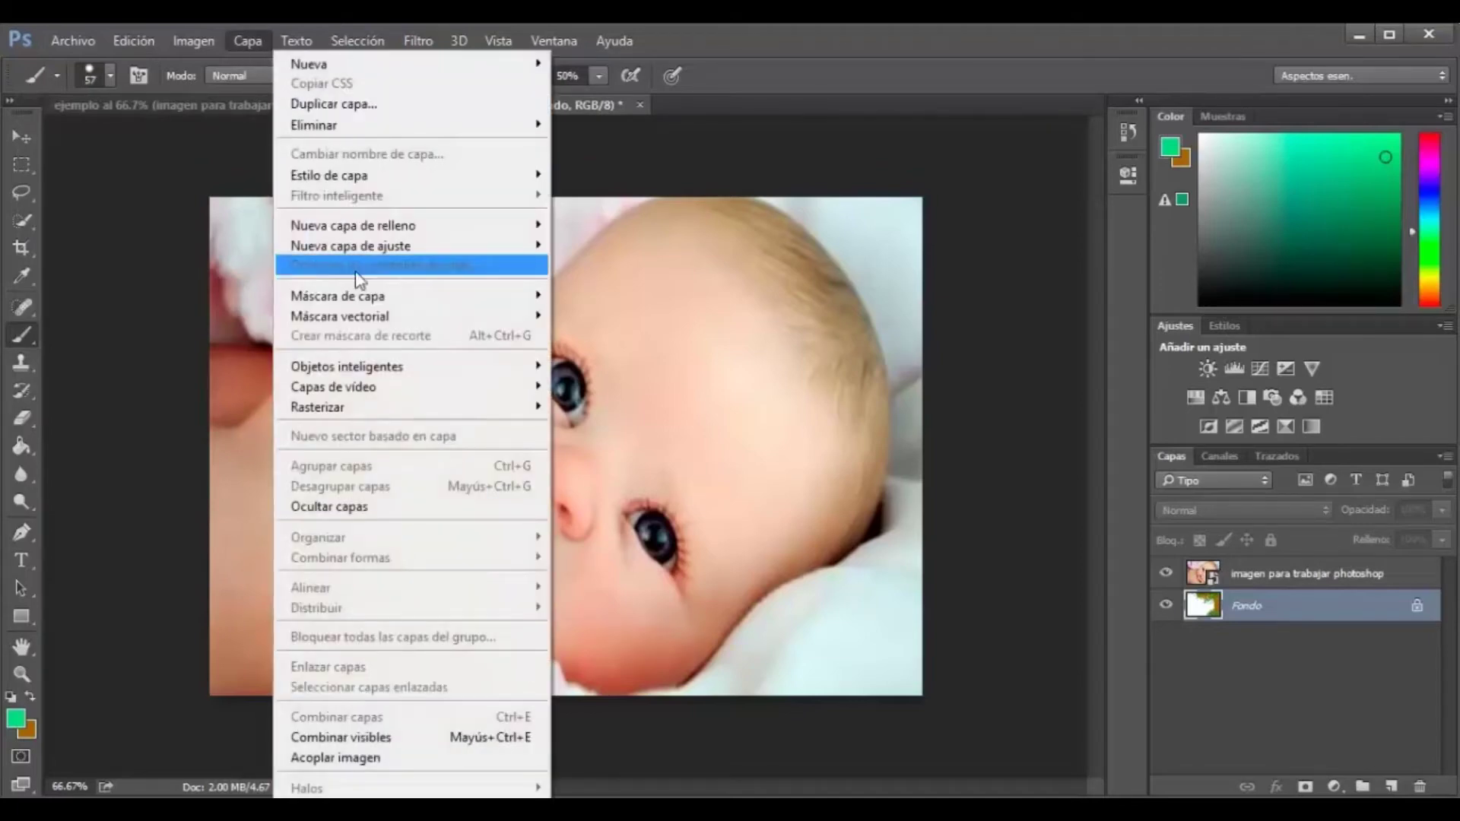
mouse_move(351, 245)
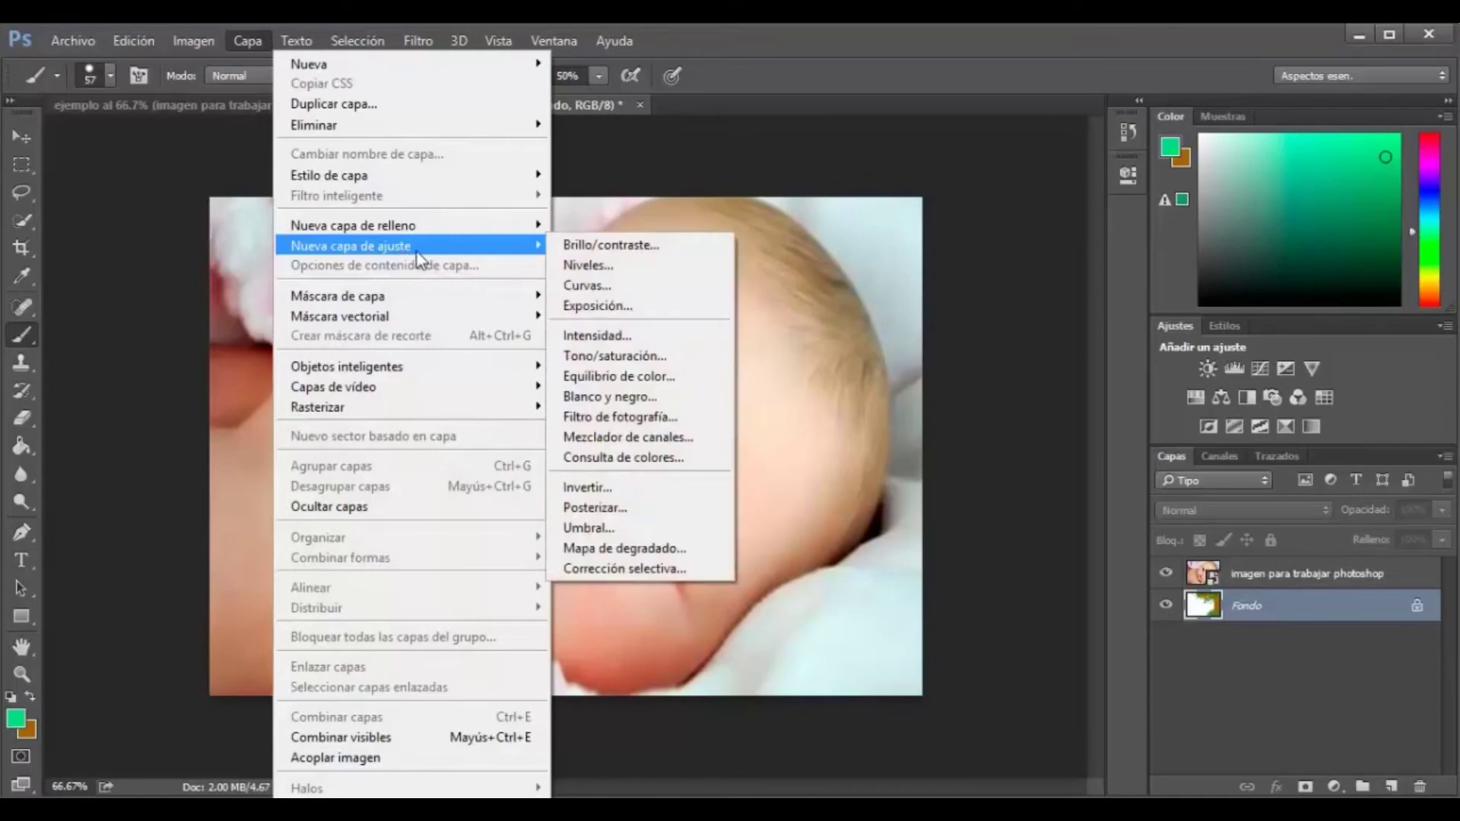
- Add a Curves adjustment layer with raised midtones to brighten the photo, then close its properties
left_click(591, 289)
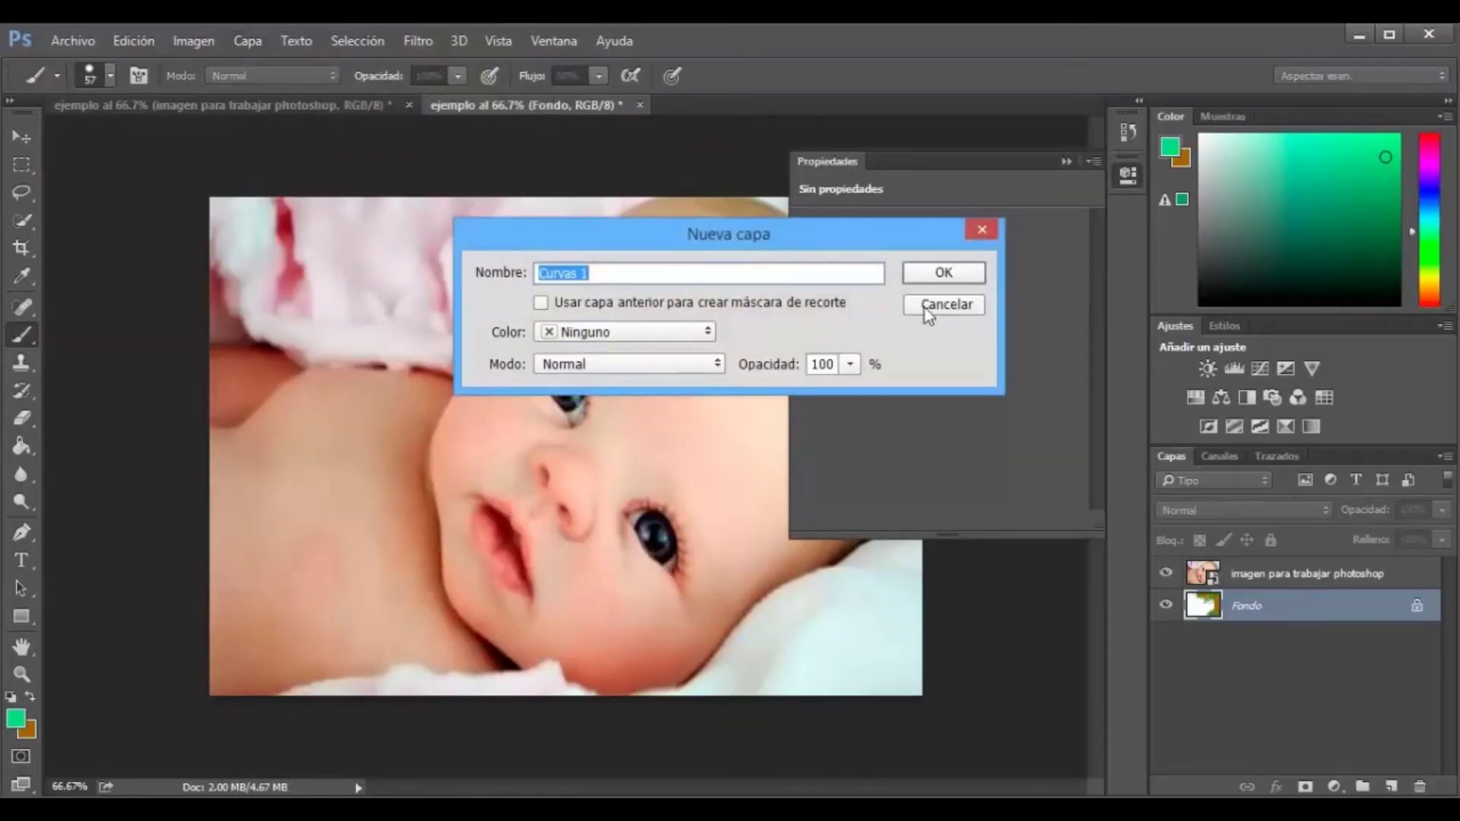
left_click(955, 273)
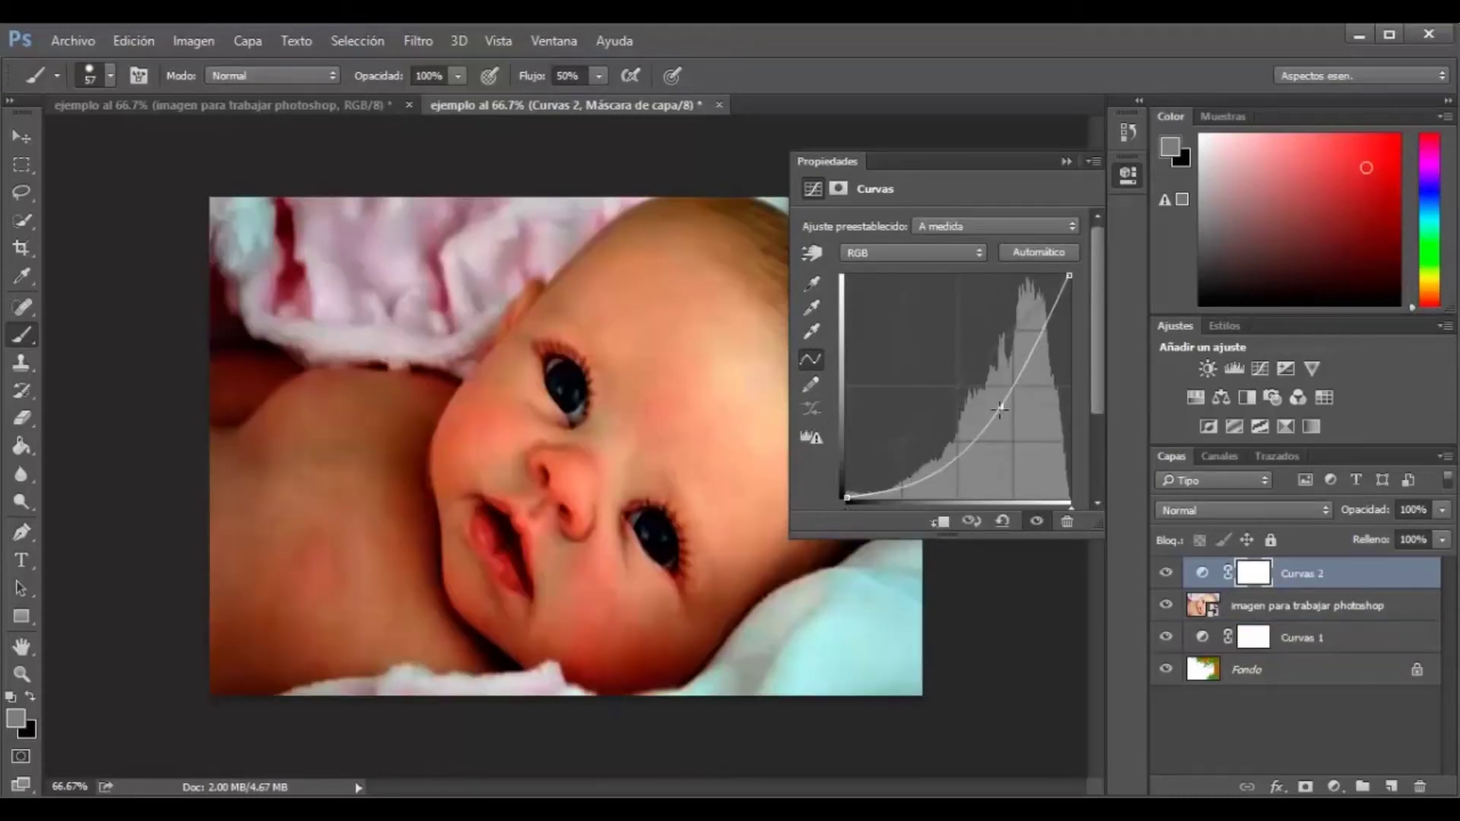
mouse_move(1000, 409)
left_mouse_down()
mouse_move(940, 343)
mouse_move(995, 422)
mouse_move(973, 407)
left_mouse_up()
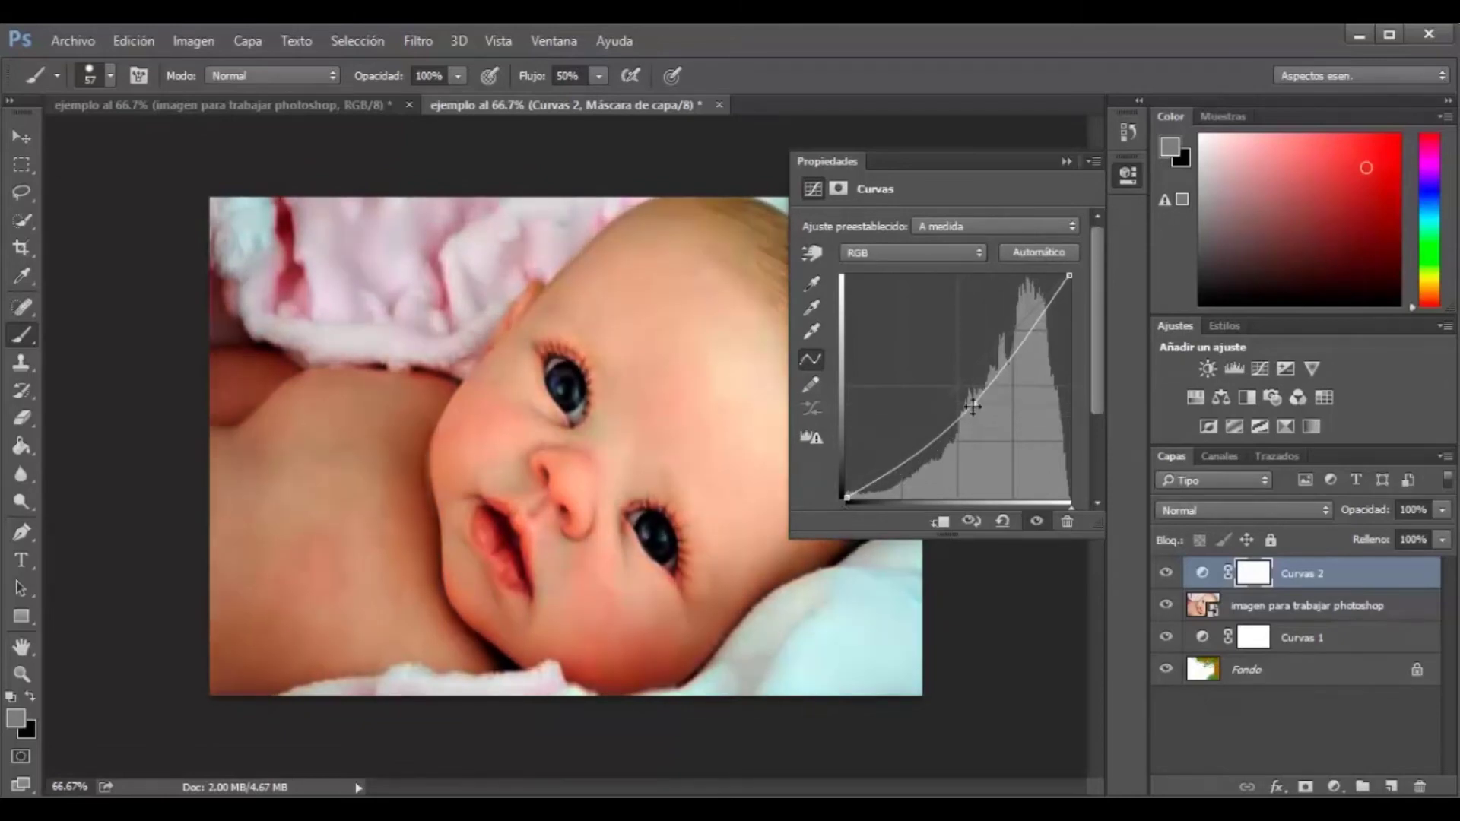
left_click(1094, 163)
left_click(1126, 401)
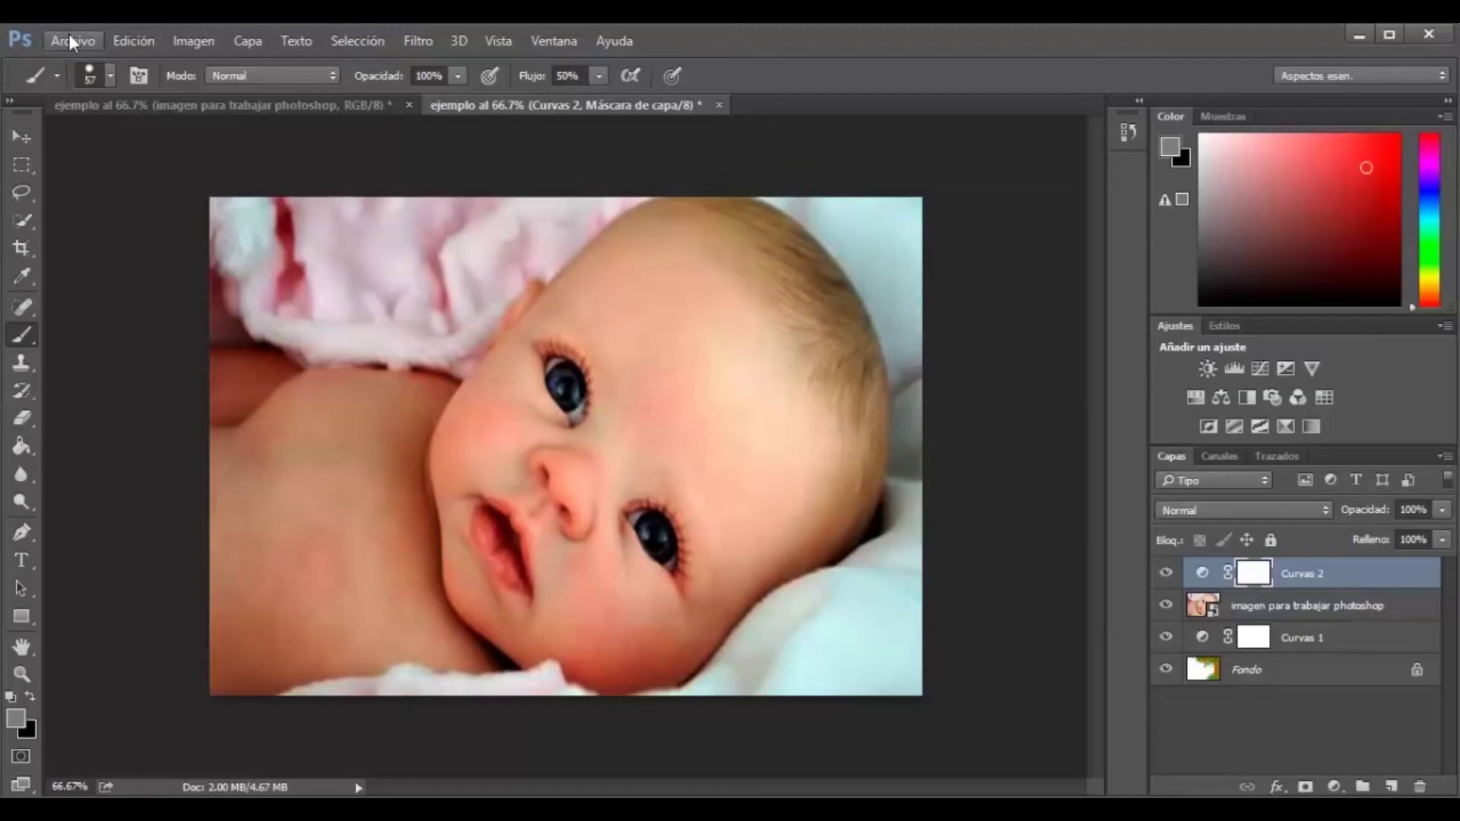
left_click(110, 76)
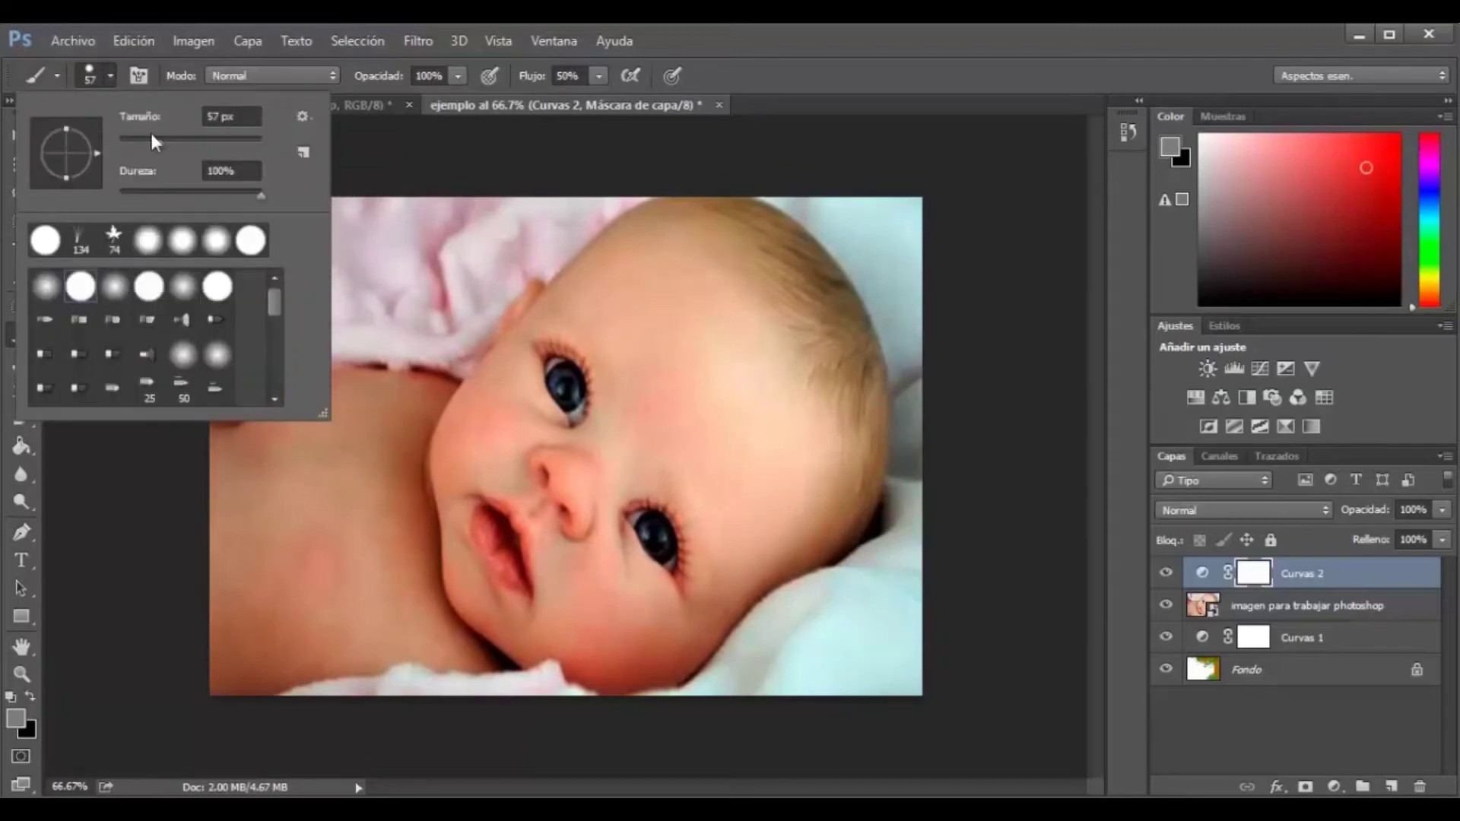
left_click(275, 405)
left_click(276, 405)
left_click(275, 405)
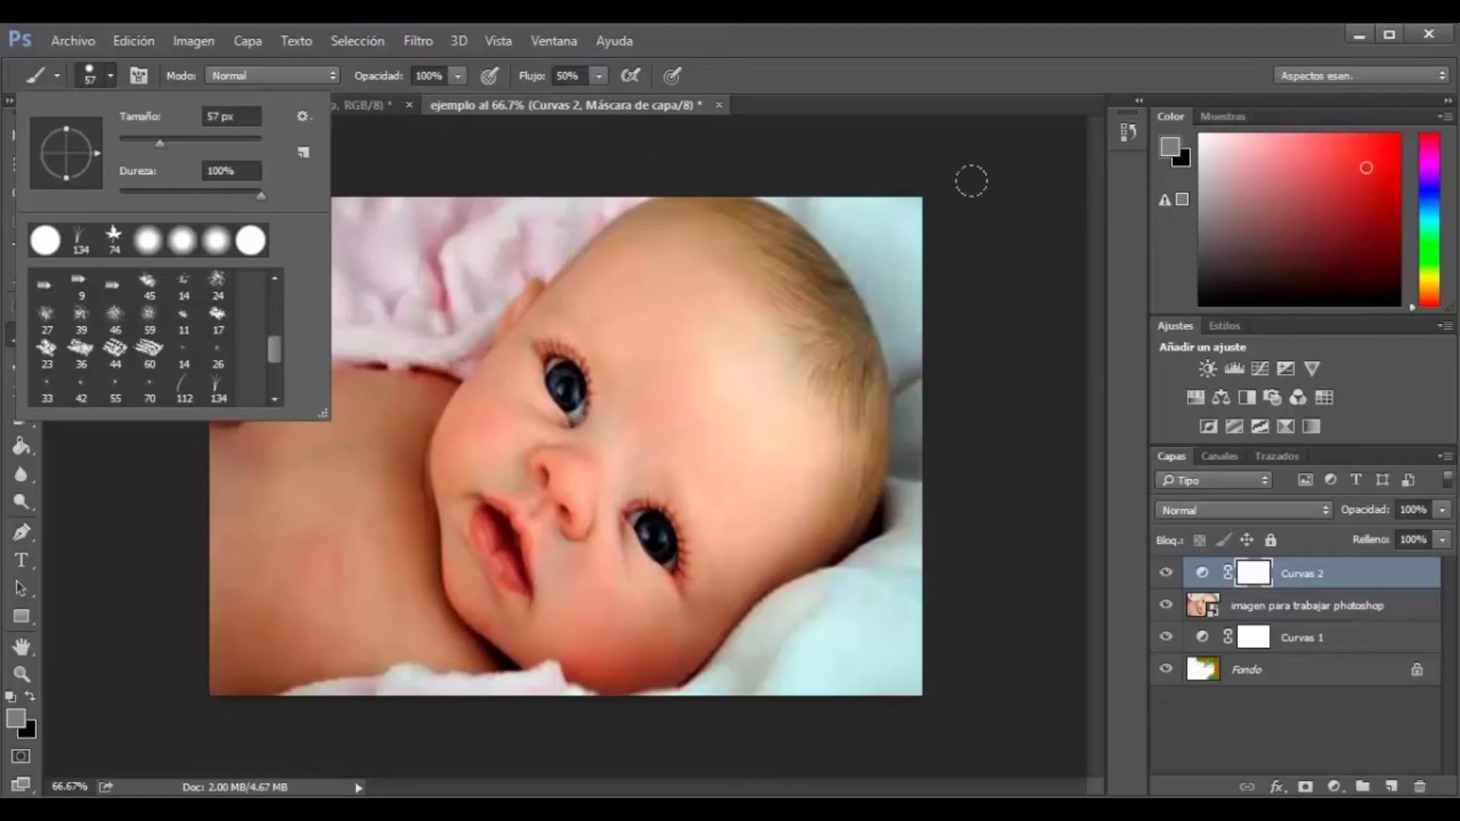
left_click(559, 114)
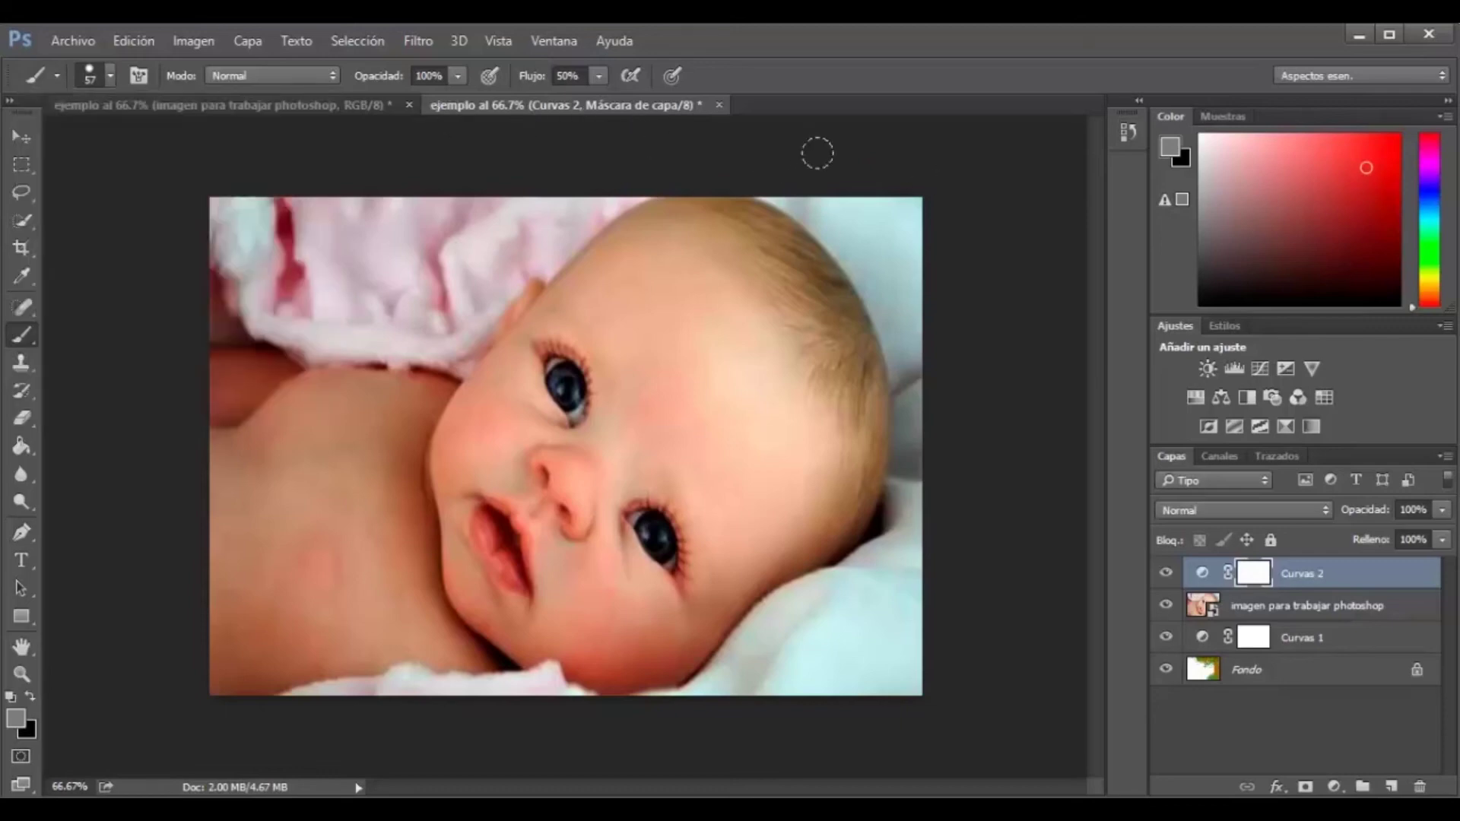